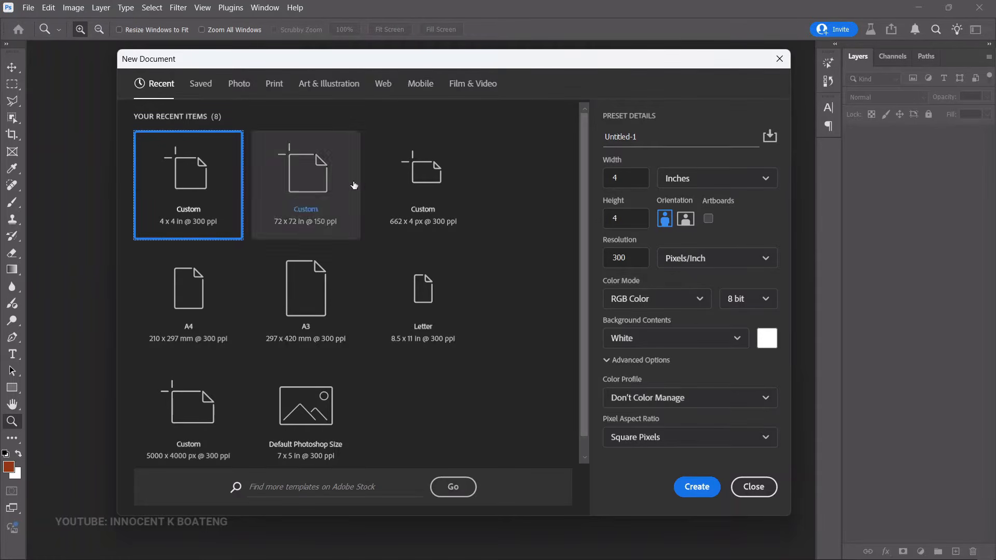
Create a new document from the A5 print preset in landscape orientation, 210 x 148 mm at 300 pixels/inch
{"action": "left_click", "coordinate": [273, 84]}
{"action": "left_click", "coordinate": [365, 262]}
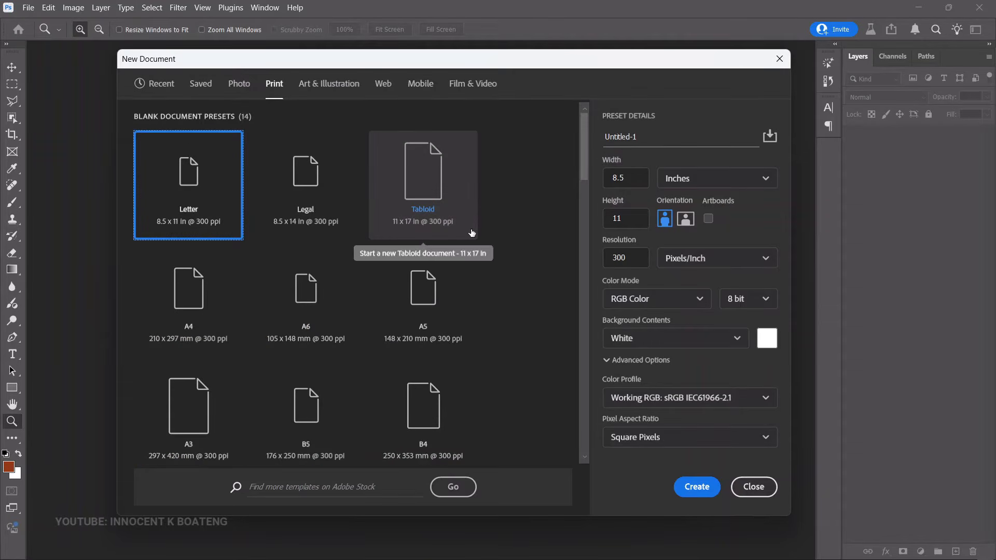
{"action": "left_click", "coordinate": [430, 316]}
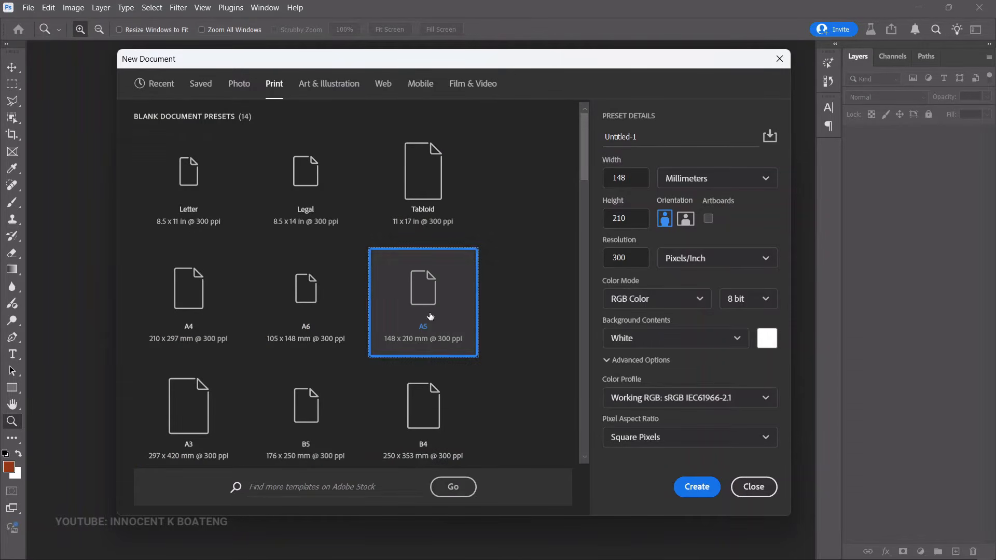
{"action": "left_click", "coordinate": [697, 486]}
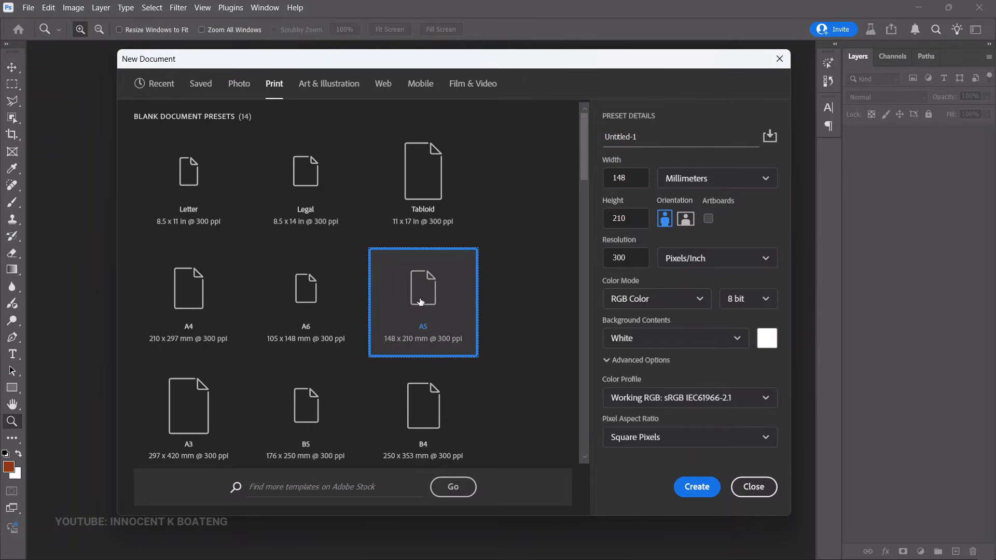
{"action": "left_click", "coordinate": [686, 219]}
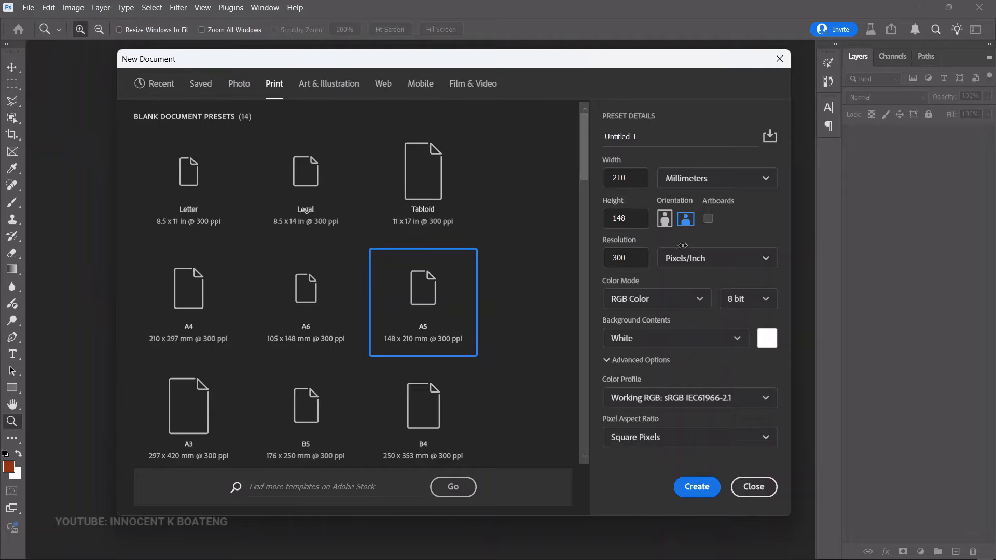
{"action": "left_click", "coordinate": [697, 488]}
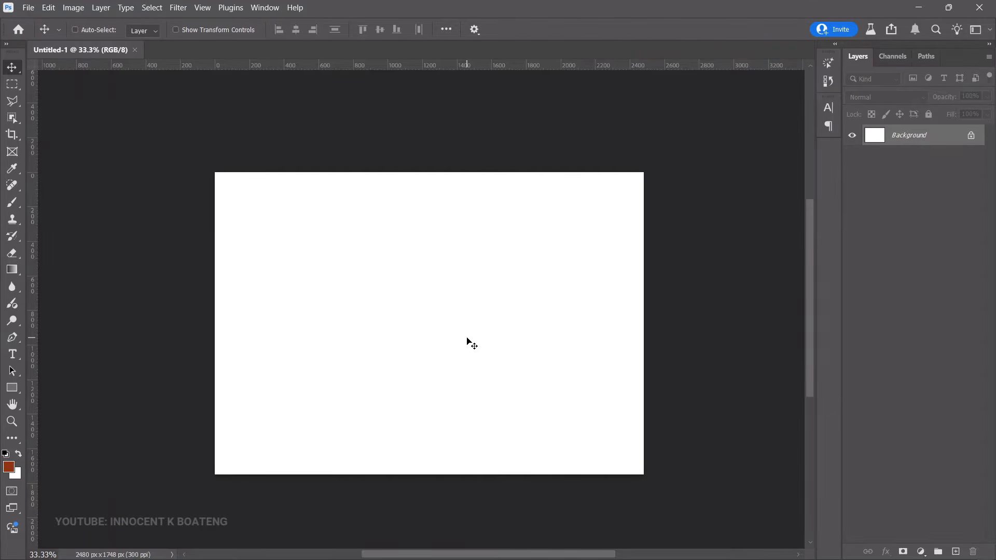
Add a vertical guide at 1% of the canvas width
{"action": "scroll", "coordinate": [477, 337], "scroll_direction": "down", "scroll_amount": 1}
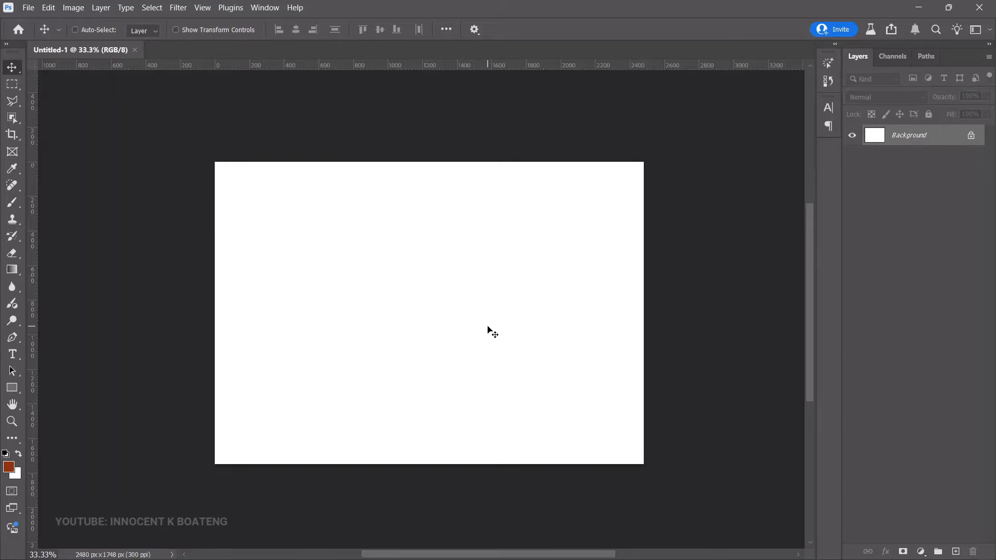
{"action": "left_click", "coordinate": [202, 7]}
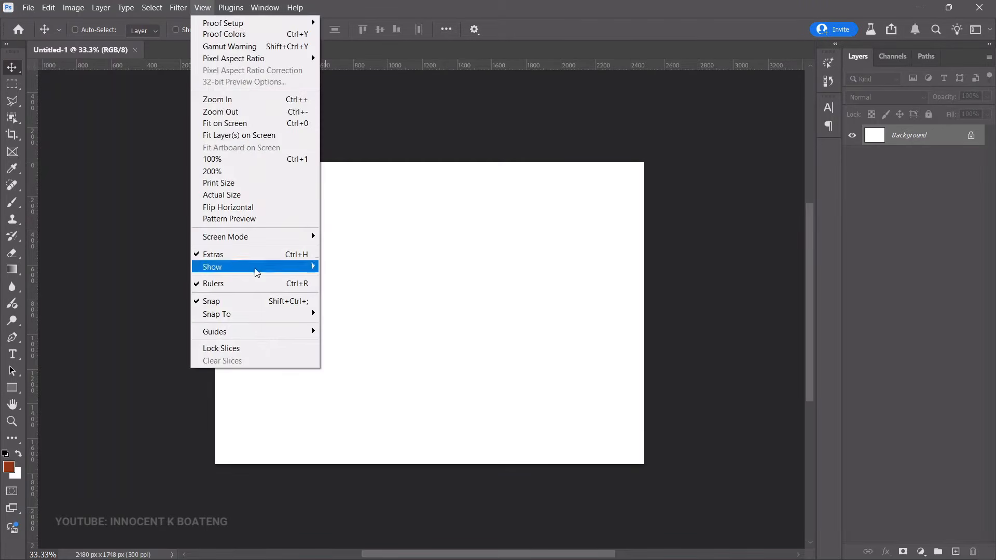
{"action": "mouse_move", "coordinate": [262, 328]}
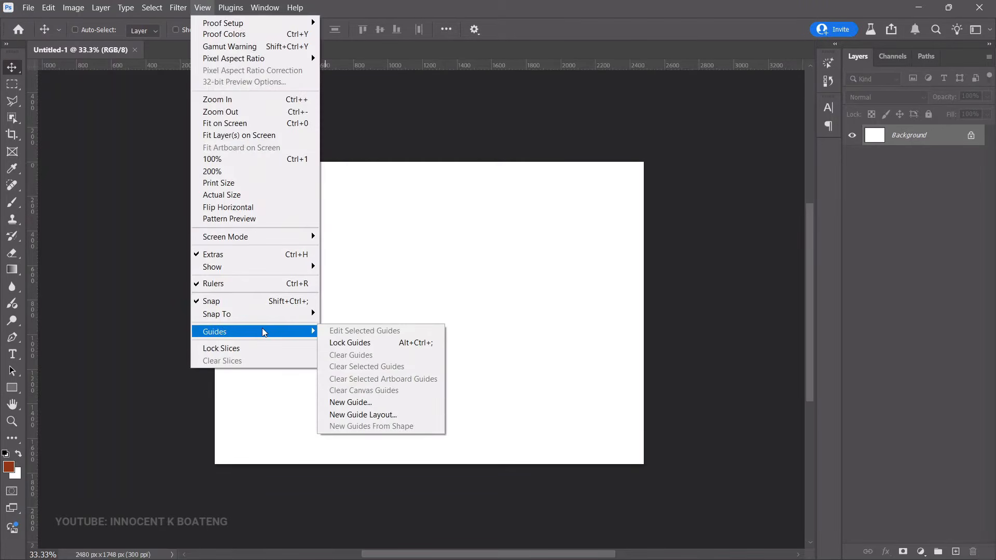
{"action": "left_click", "coordinate": [387, 403]}
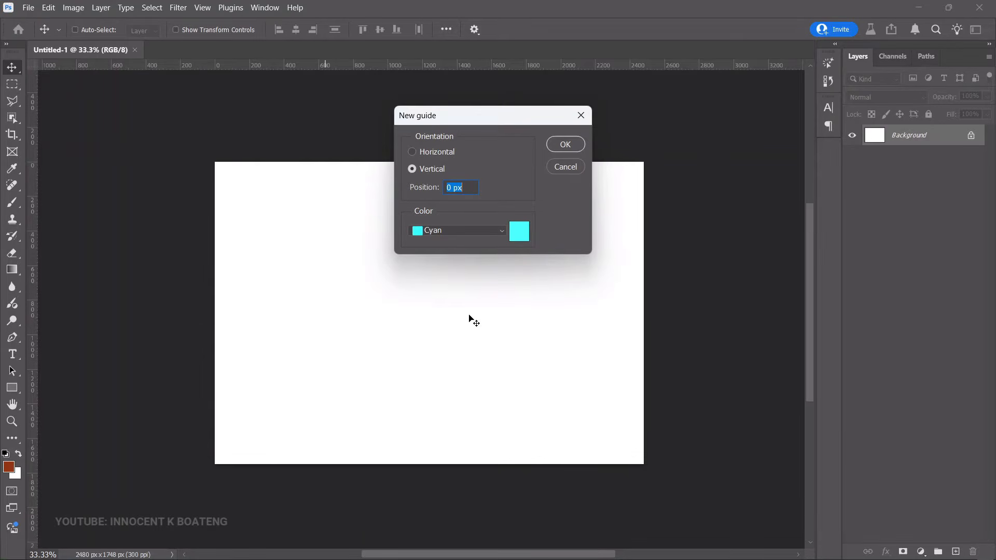
{"action": "type", "text": "1%"}
{"action": "left_click", "coordinate": [565, 144]}
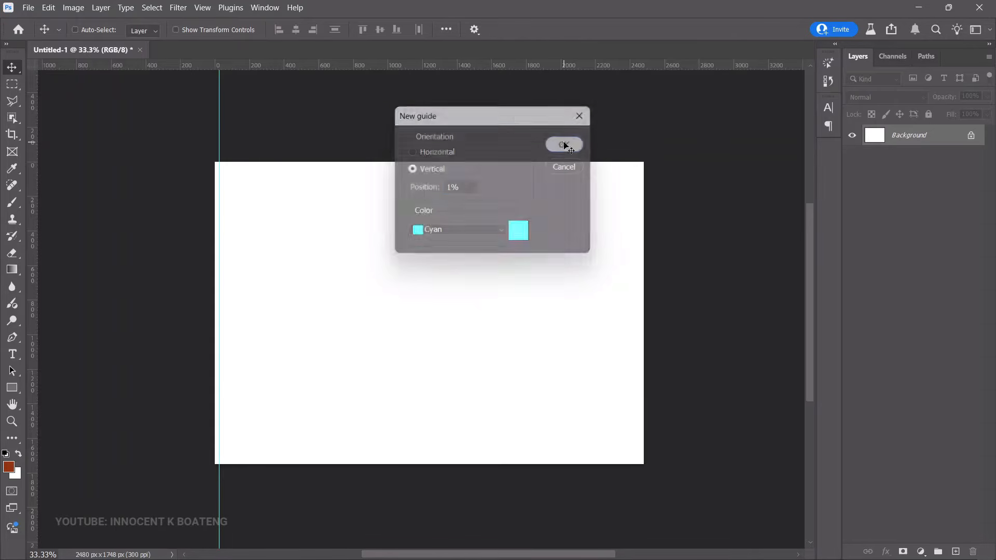
Add a vertical guide at 99% of the canvas width
{"action": "left_click", "coordinate": [202, 8]}
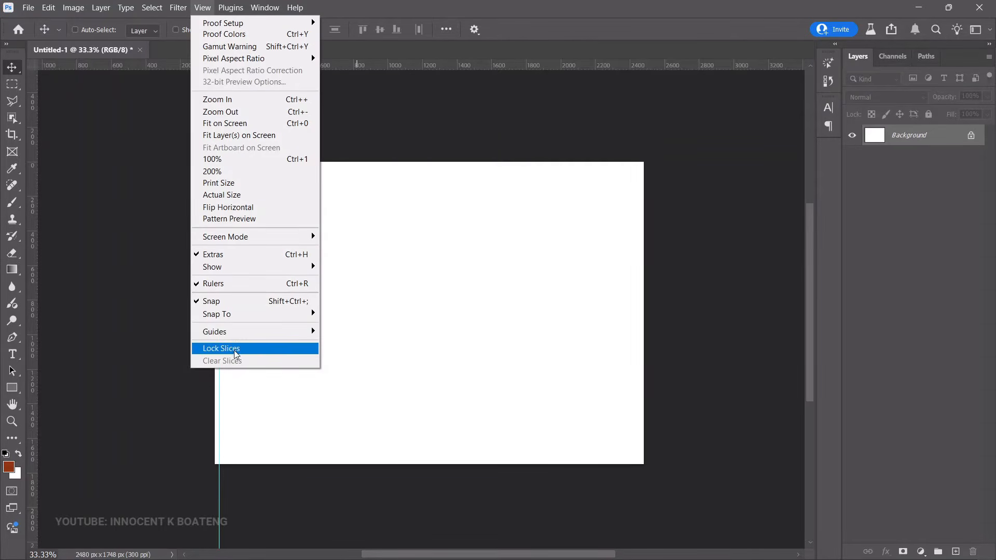
{"action": "mouse_move", "coordinate": [249, 332]}
{"action": "left_click", "coordinate": [353, 405]}
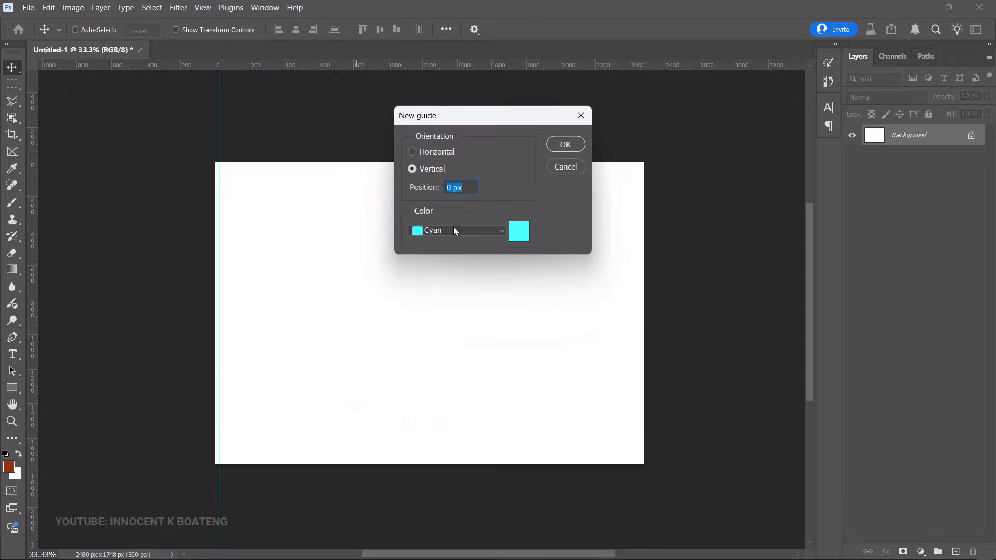
{"action": "type", "text": "99%"}
{"action": "key", "text": "Return"}
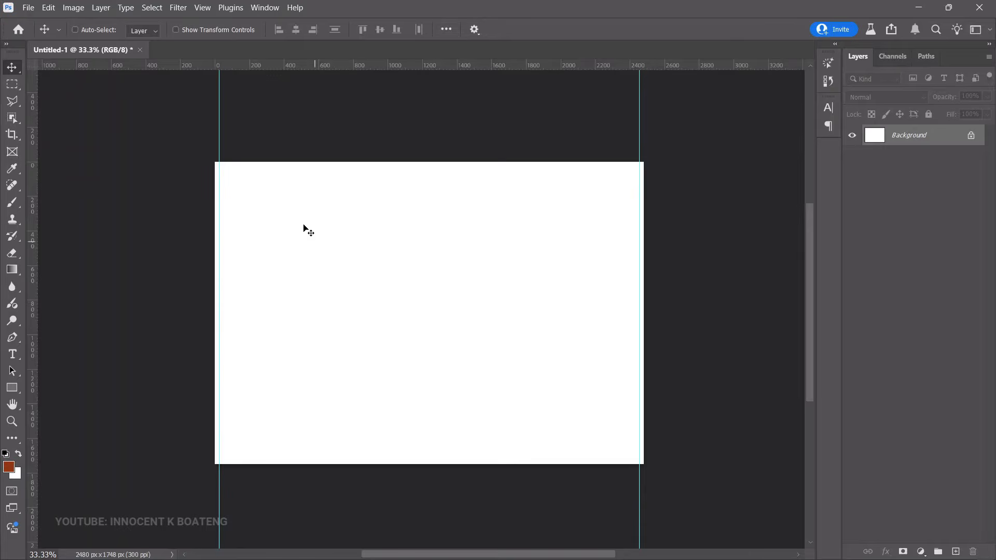
Add one horizontal guide just inside the canvas's upper edge and another at 99% of its height
{"action": "left_click", "coordinate": [202, 7]}
{"action": "mouse_move", "coordinate": [272, 335]}
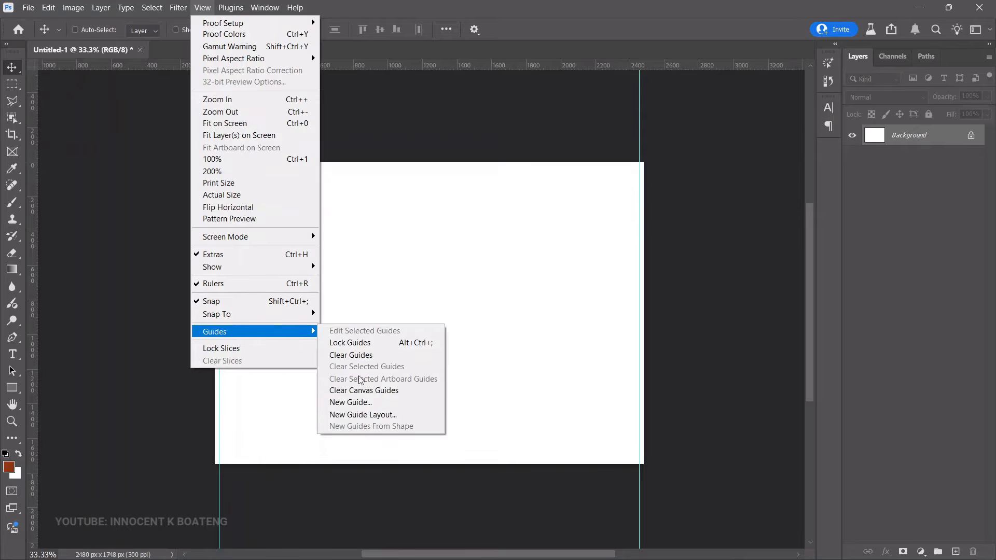
{"action": "left_click", "coordinate": [372, 402]}
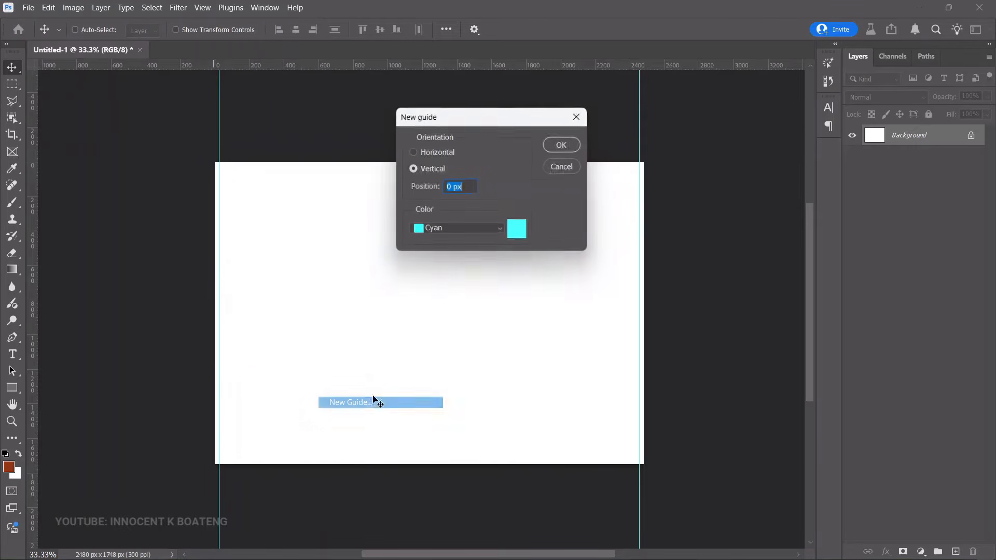
{"action": "left_click", "coordinate": [444, 155]}
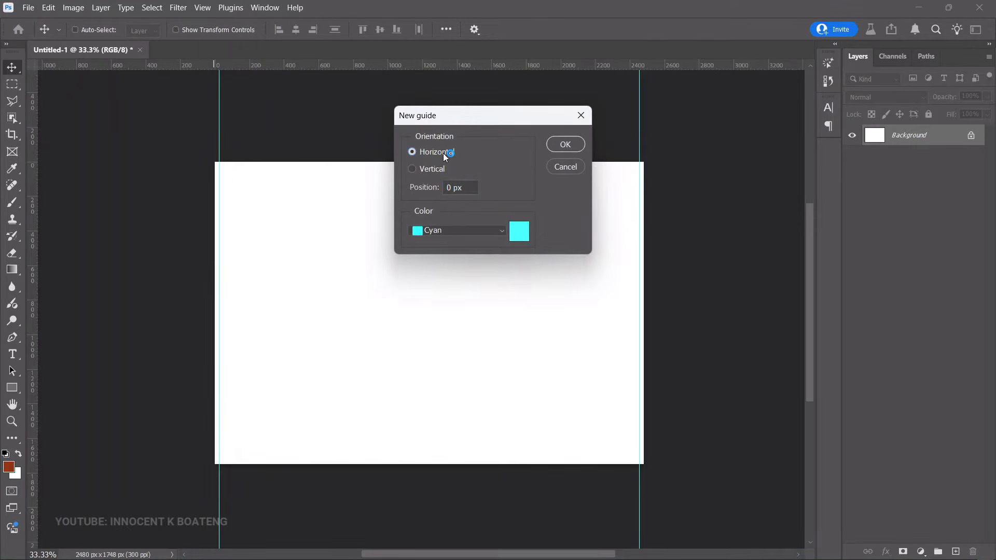
{"action": "type", "text": "0px"}
{"action": "left_click", "coordinate": [565, 144]}
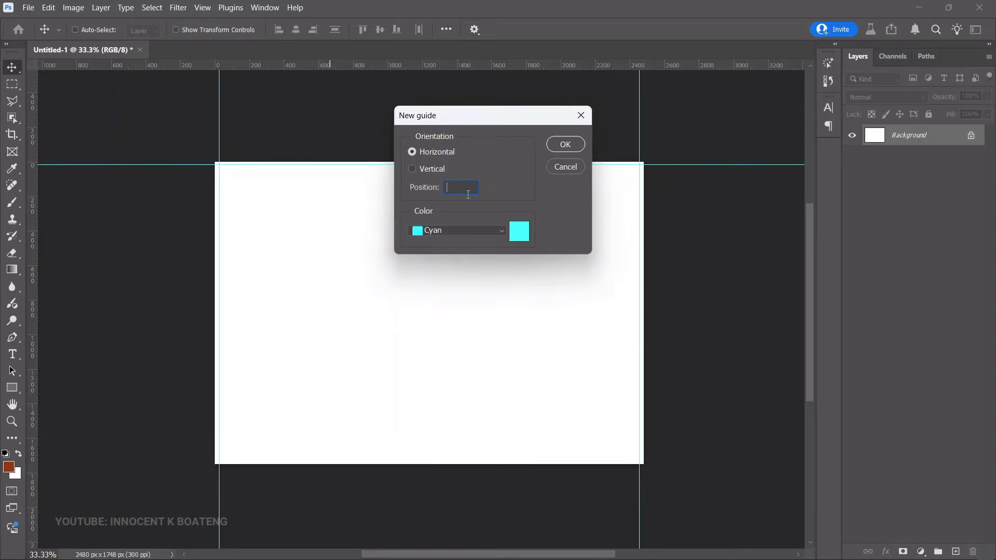
{"action": "type", "text": "99%"}
{"action": "left_click", "coordinate": [558, 143]}
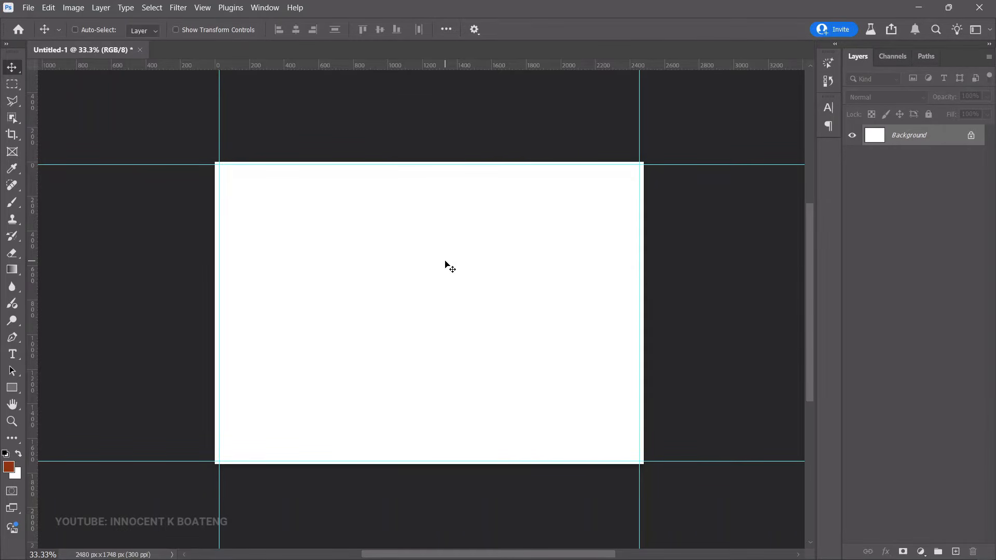
Add a vertical guide at 49% and a matching one just past the canvas's horizontal centre
{"action": "left_click", "coordinate": [203, 8]}
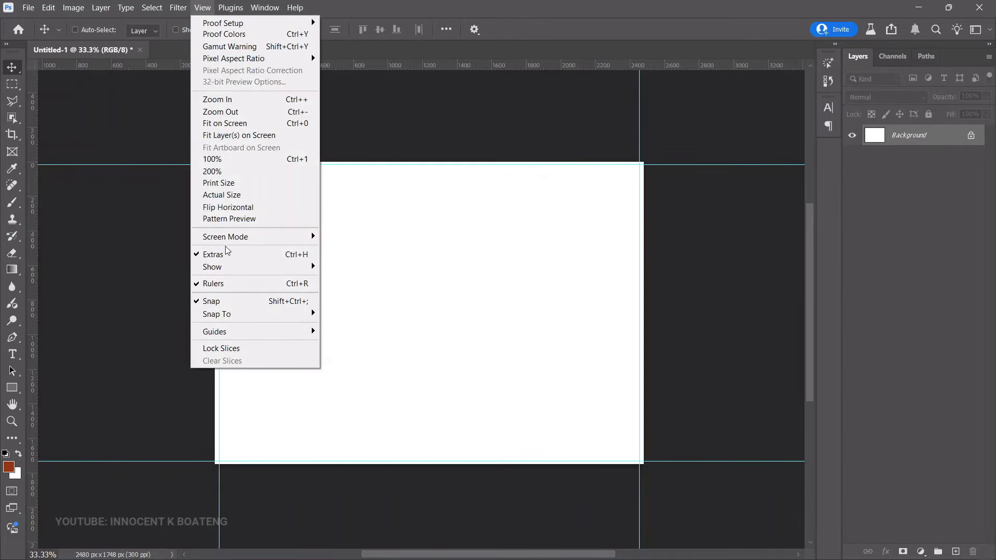
{"action": "mouse_move", "coordinate": [244, 337]}
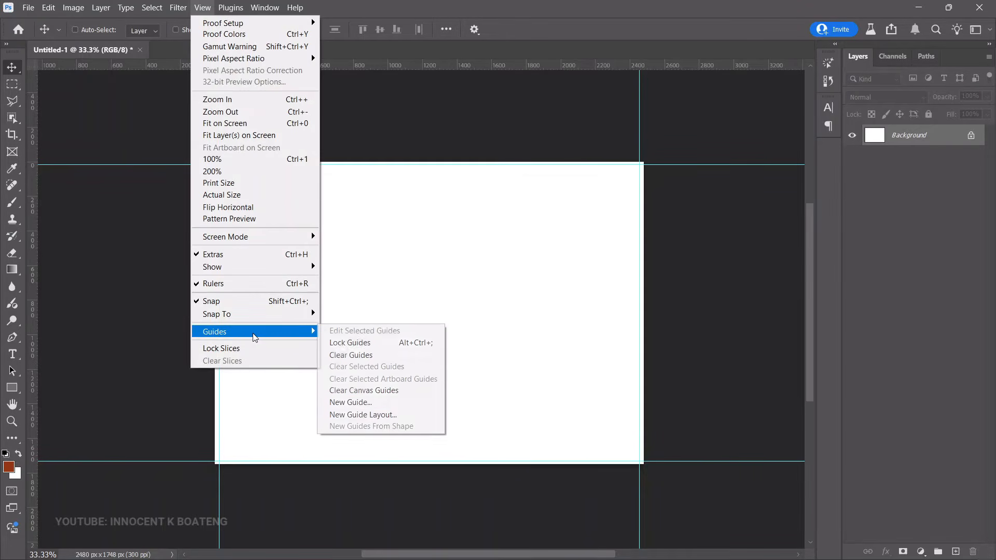
{"action": "left_click", "coordinate": [363, 401]}
{"action": "left_click", "coordinate": [432, 170]}
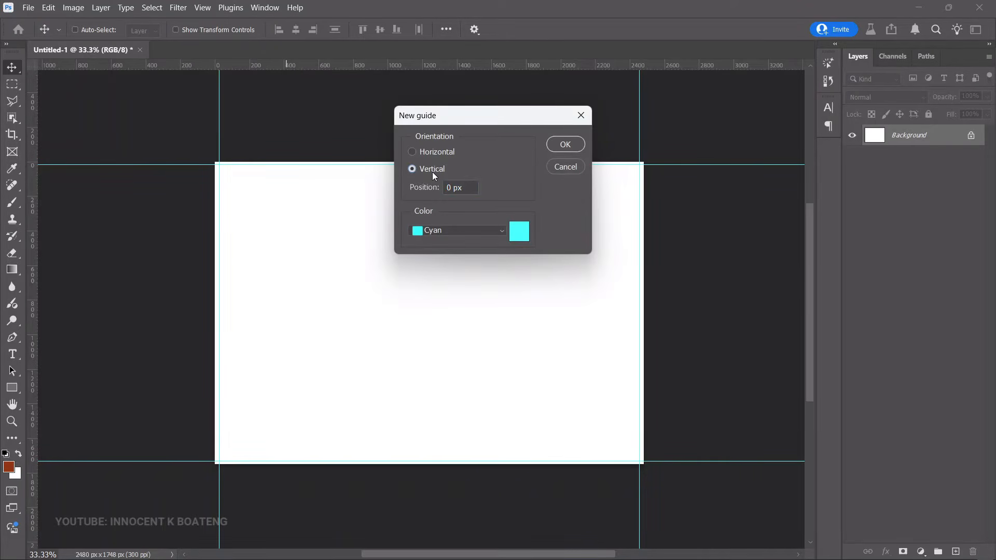
{"action": "type", "text": "49%"}
{"action": "left_click", "coordinate": [565, 145]}
{"action": "left_click", "coordinate": [202, 7]}
{"action": "mouse_move", "coordinate": [262, 329]}
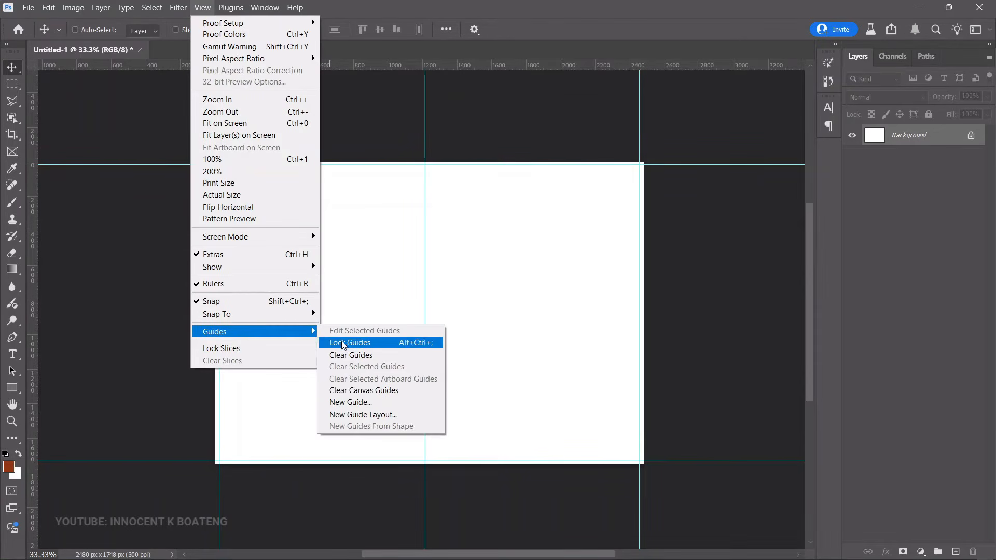
{"action": "left_click", "coordinate": [362, 400]}
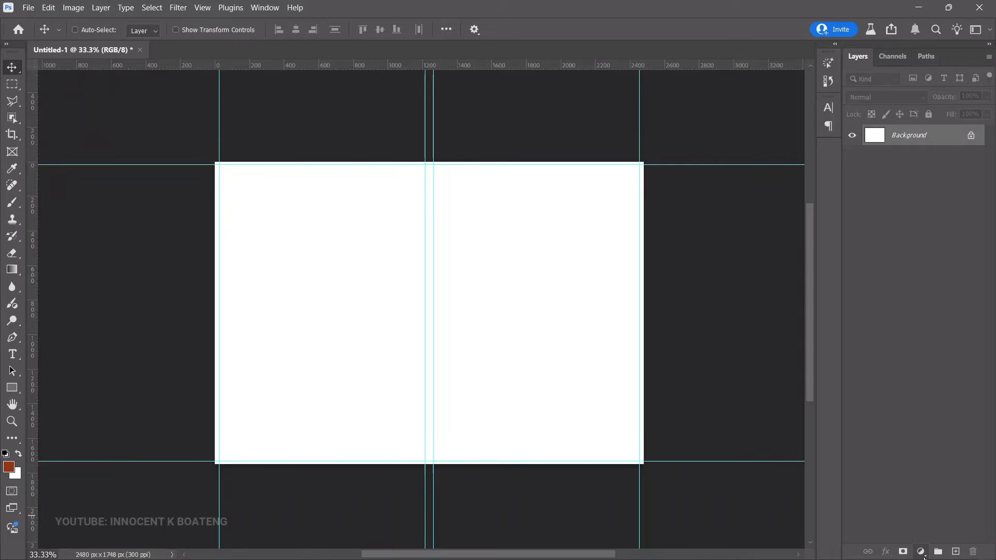
Add a gradient fill layer over the background using the saved dark-brown-to-orange gradient preset
{"action": "left_click", "coordinate": [923, 555]}
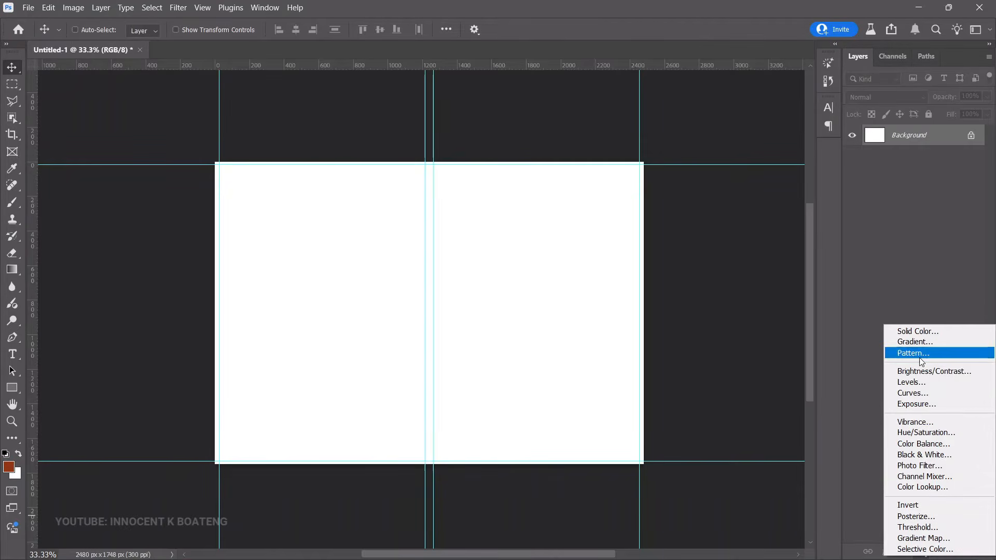
{"action": "left_click", "coordinate": [915, 342]}
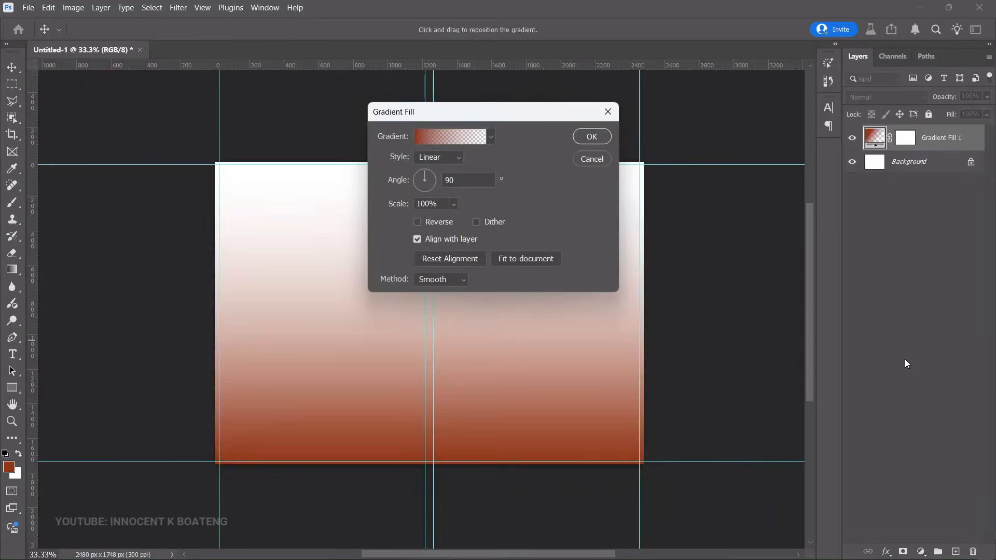
{"action": "left_click", "coordinate": [456, 138]}
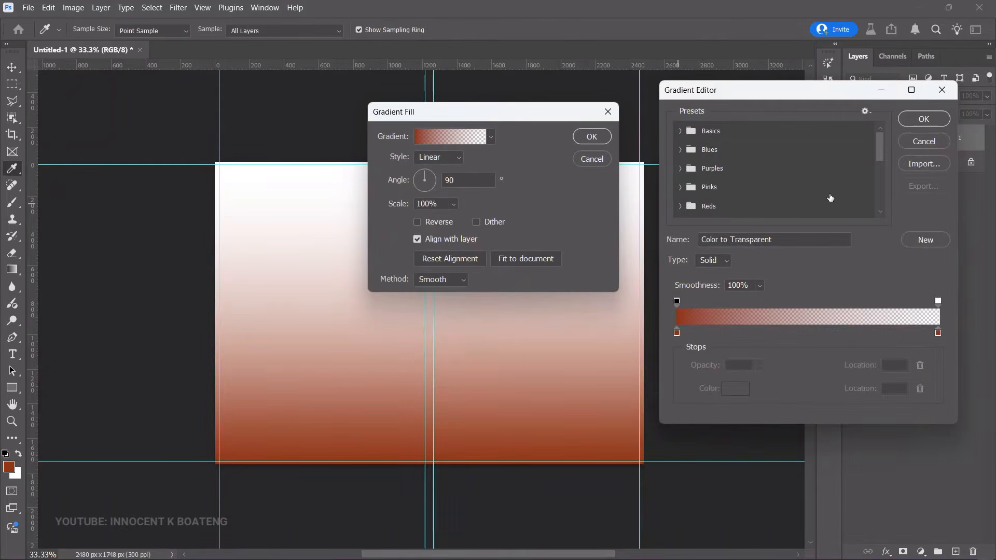
{"action": "left_click_drag", "start_coordinate": [877, 141], "coordinate": [882, 207]}
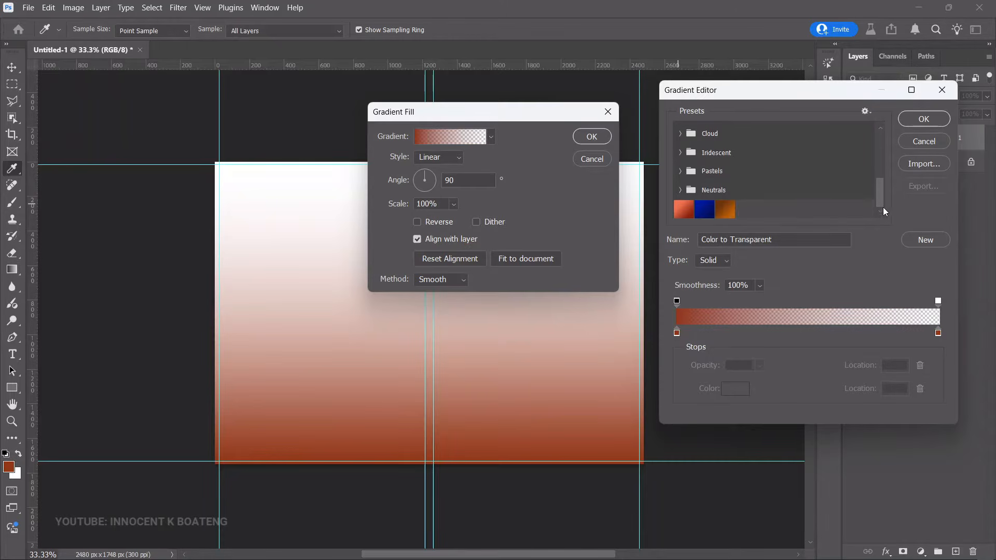
{"action": "left_click", "coordinate": [726, 210]}
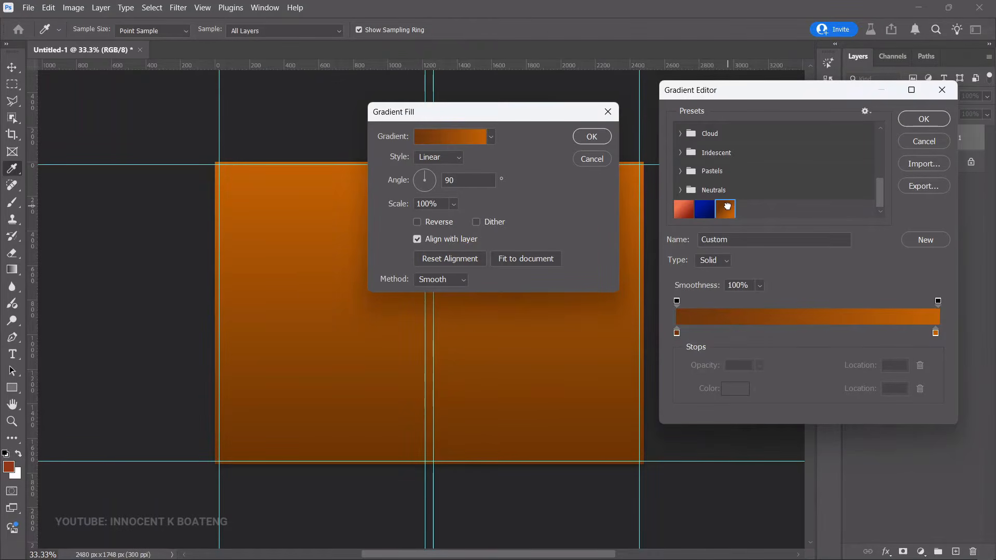
Use #6b3402 for the gradient's first color stop and #c16103 for its last stop, and accept the gradient
{"action": "left_click", "coordinate": [677, 334]}
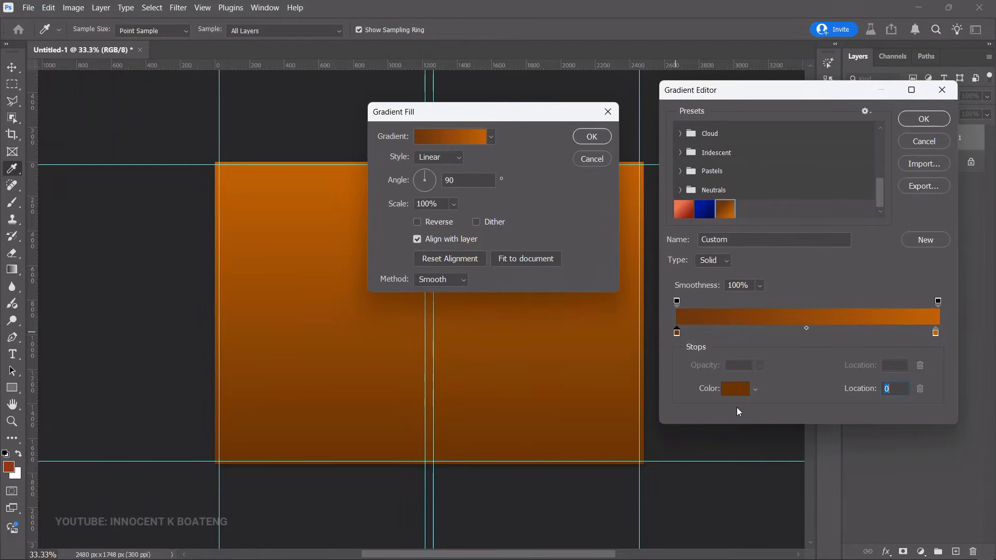
{"action": "left_click", "coordinate": [740, 390]}
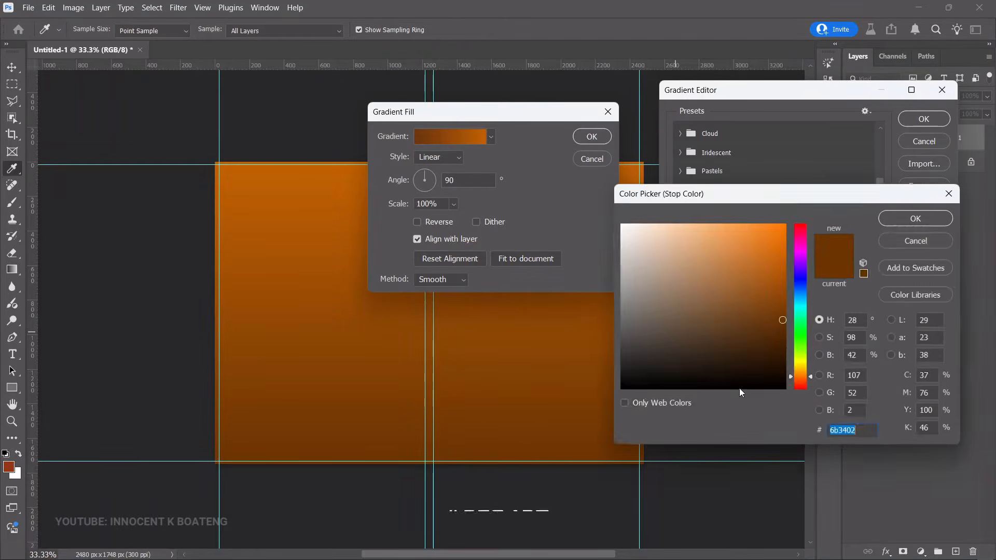
{"action": "left_click", "coordinate": [915, 219]}
{"action": "left_click", "coordinate": [936, 333]}
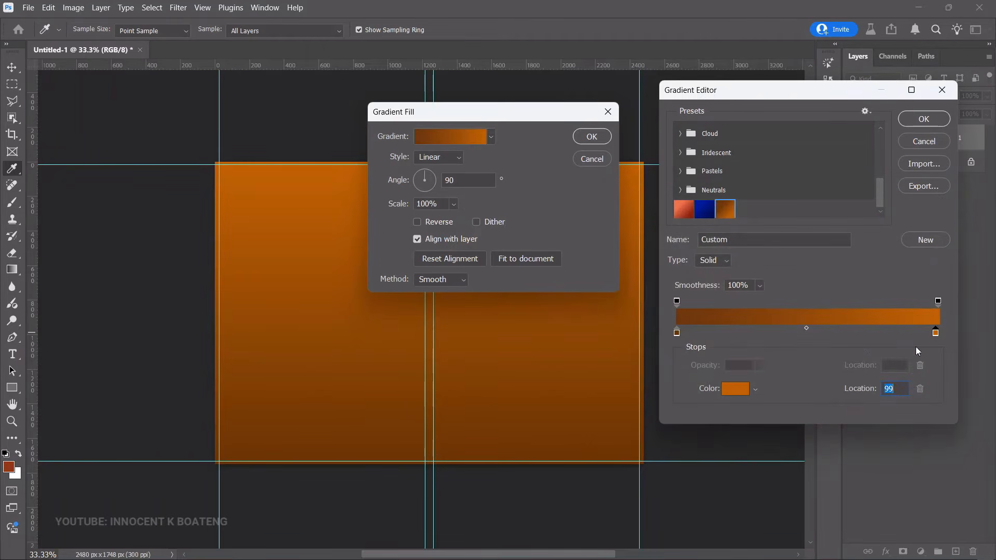
{"action": "left_click", "coordinate": [741, 393]}
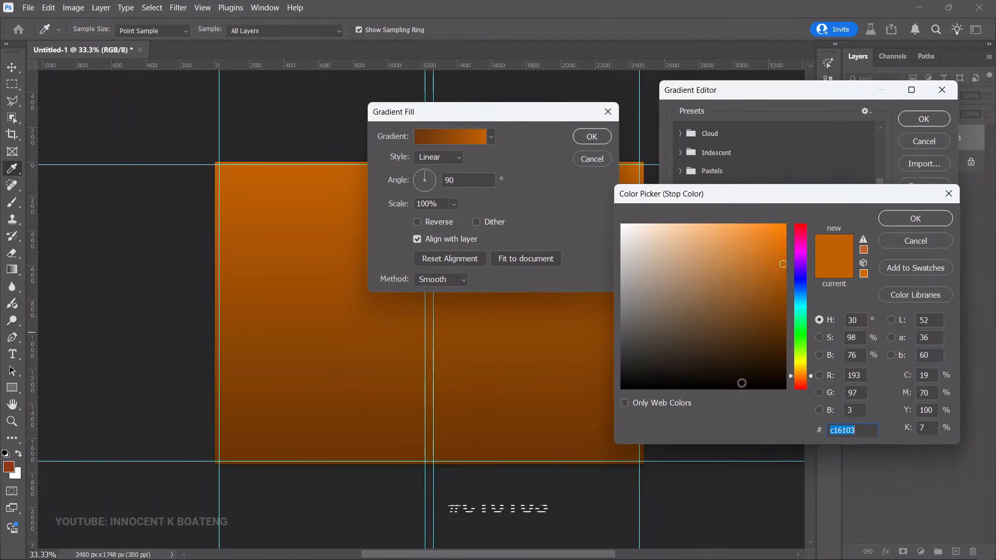
{"action": "left_click", "coordinate": [915, 219]}
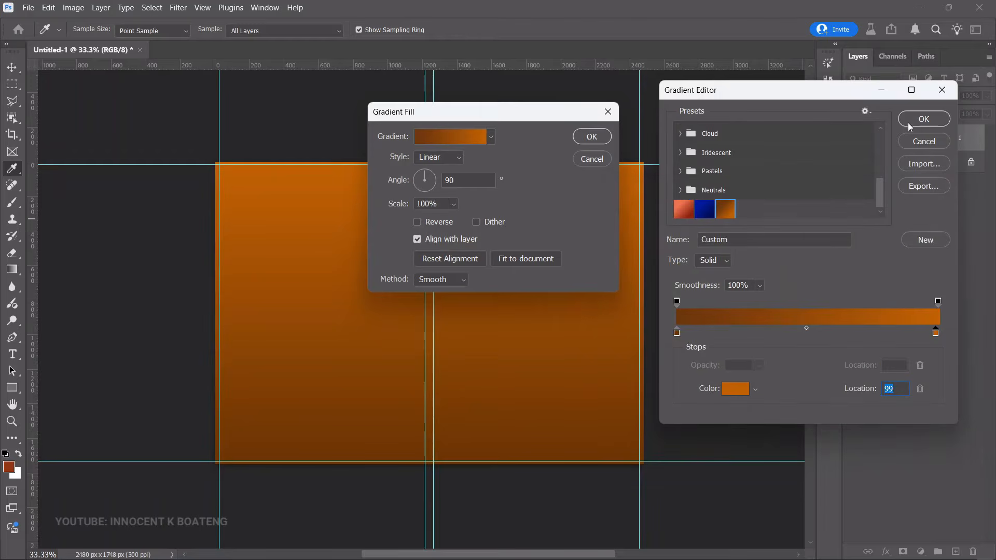
{"action": "left_click", "coordinate": [909, 119]}
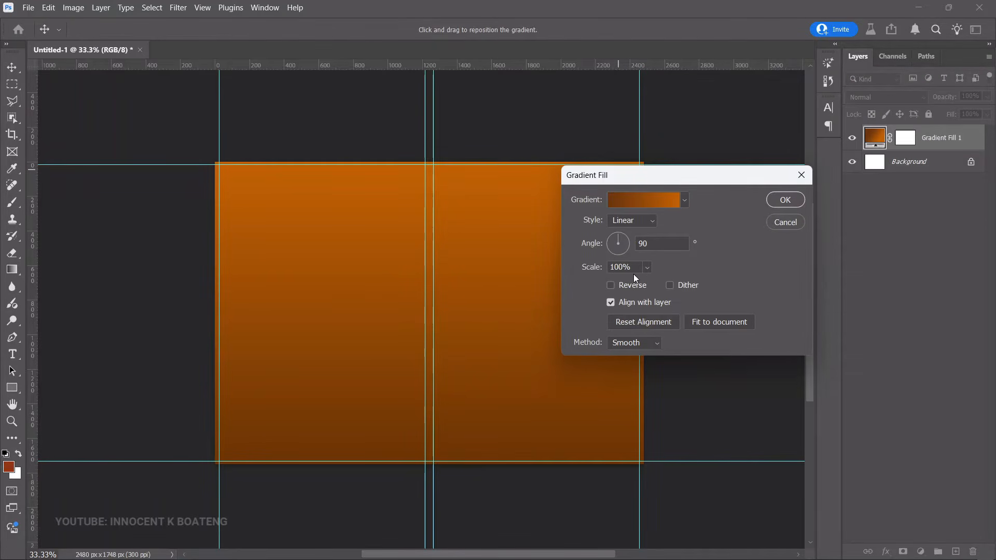
Try the gradient fill reversed and in the Angle and Reflected styles
{"action": "left_click", "coordinate": [615, 287]}
{"action": "left_click", "coordinate": [615, 287]}
{"action": "left_click", "coordinate": [630, 222]}
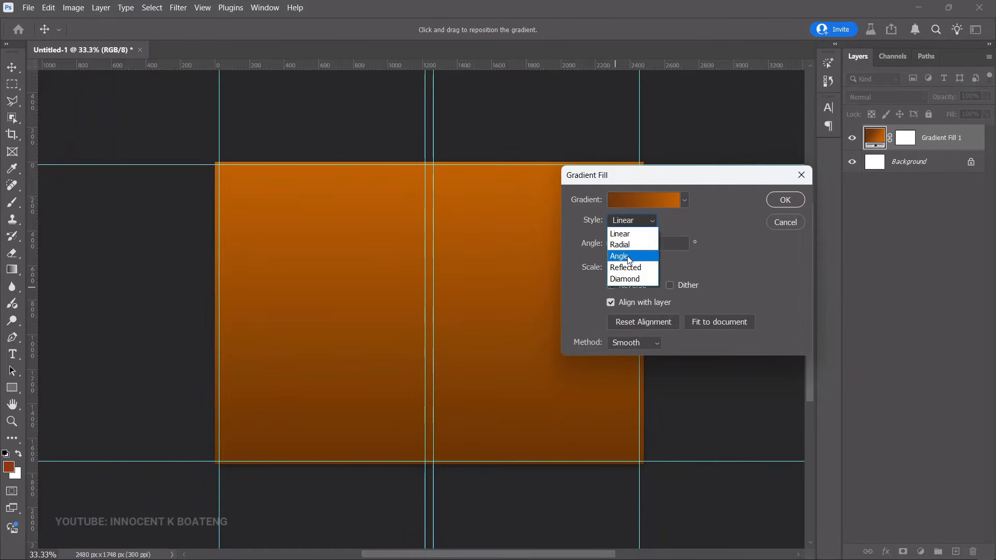
{"action": "left_click", "coordinate": [630, 222]}
{"action": "left_click", "coordinate": [631, 222]}
{"action": "left_click", "coordinate": [625, 256]}
{"action": "left_click", "coordinate": [630, 221]}
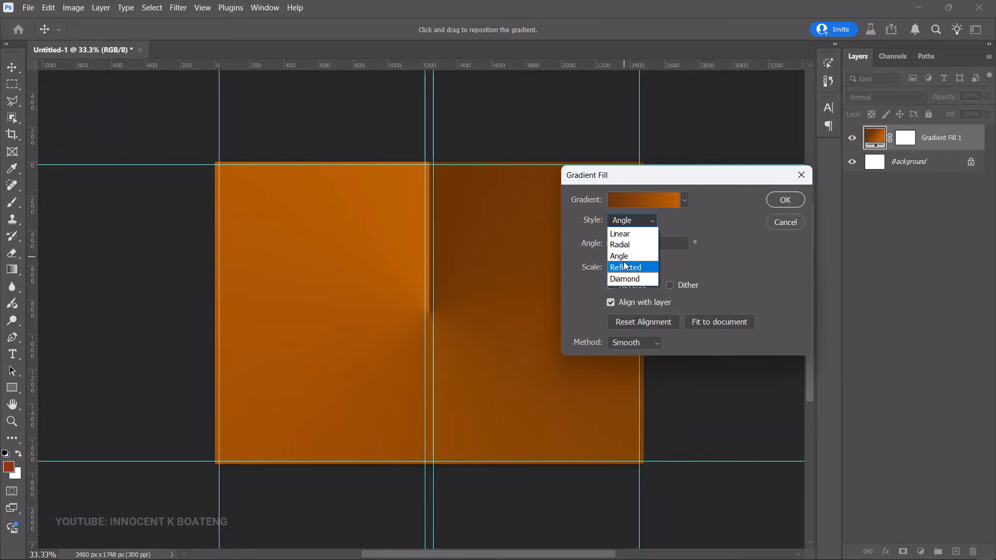
{"action": "left_click", "coordinate": [626, 267]}
Return the gradient fill's style to Linear and apply it
{"action": "left_click", "coordinate": [630, 221]}
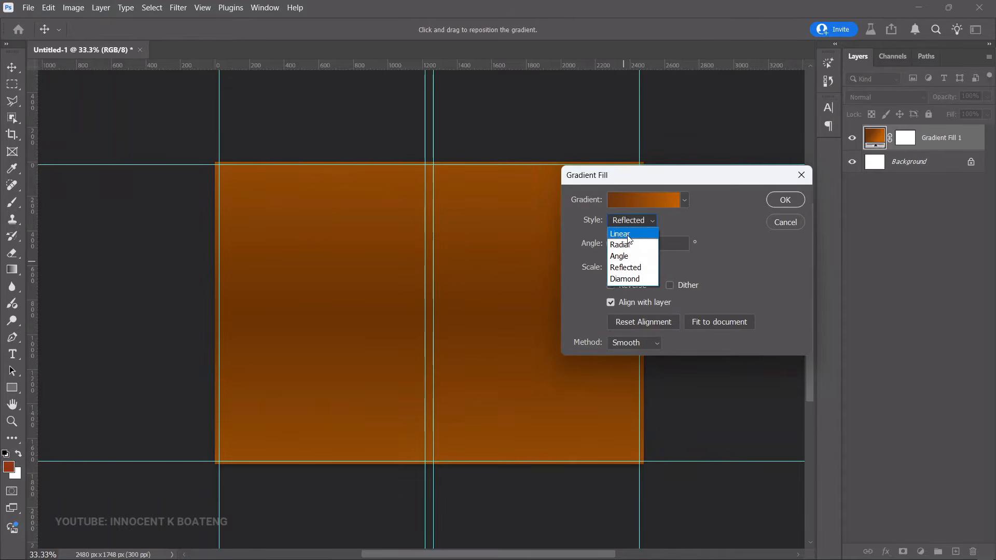
{"action": "left_click", "coordinate": [620, 234]}
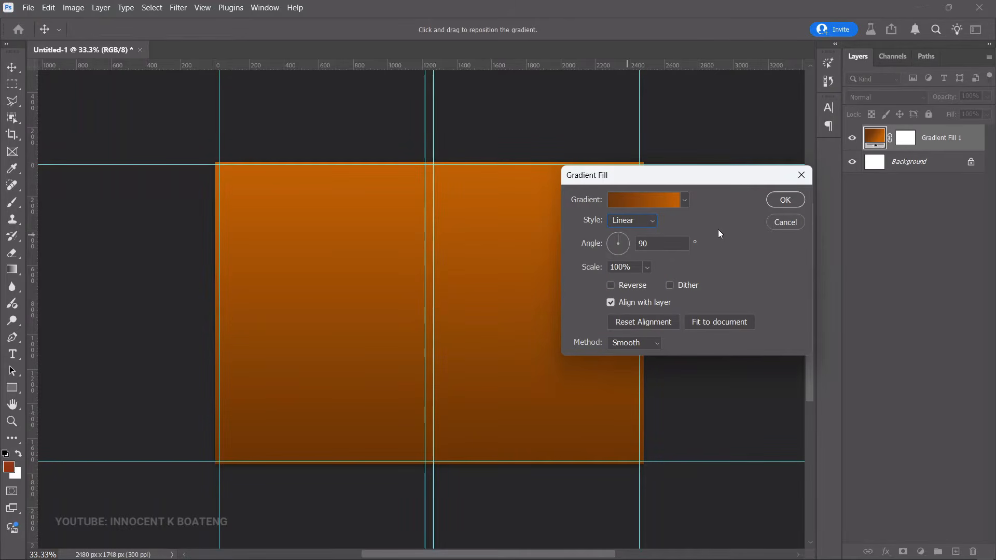
{"action": "left_click", "coordinate": [802, 200]}
Place the moonlit fishing picture Image_fx (33) from the book cover resources folder as an embedded image
{"action": "left_click", "coordinate": [28, 8]}
{"action": "left_click", "coordinate": [61, 266]}
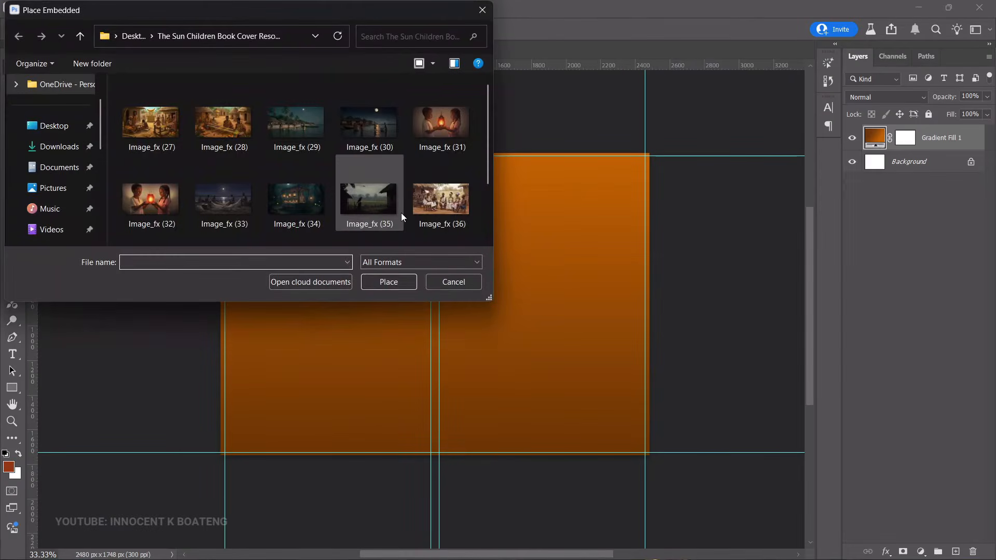
{"action": "scroll", "coordinate": [394, 182], "scroll_direction": "down", "scroll_amount": 2}
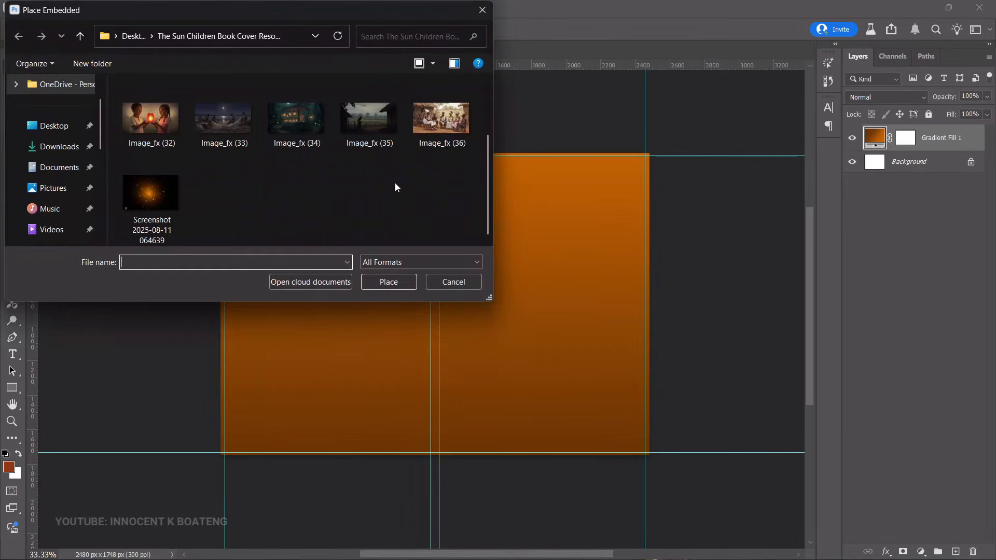
{"action": "scroll", "coordinate": [394, 182], "scroll_direction": "up", "scroll_amount": 2}
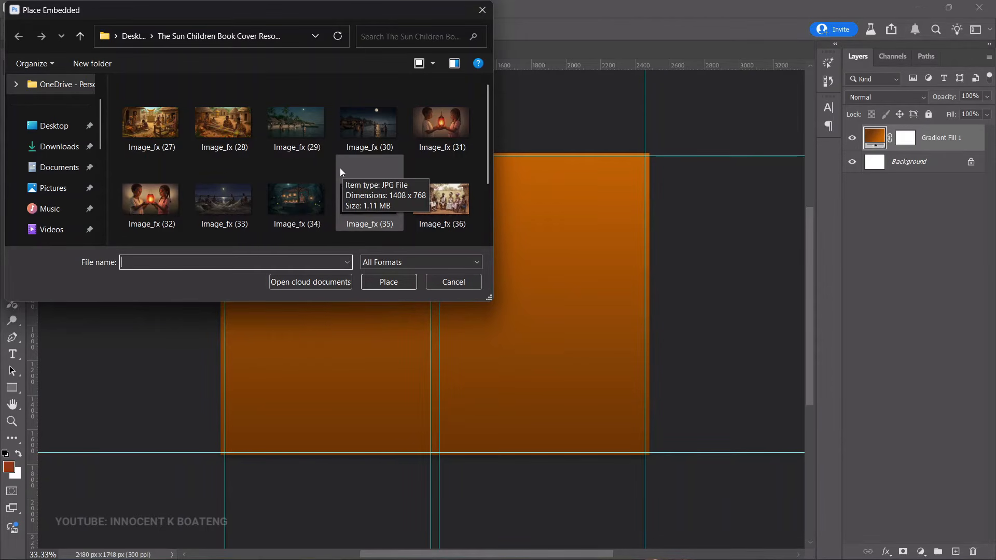
{"action": "scroll", "coordinate": [340, 171], "scroll_direction": "down", "scroll_amount": 2}
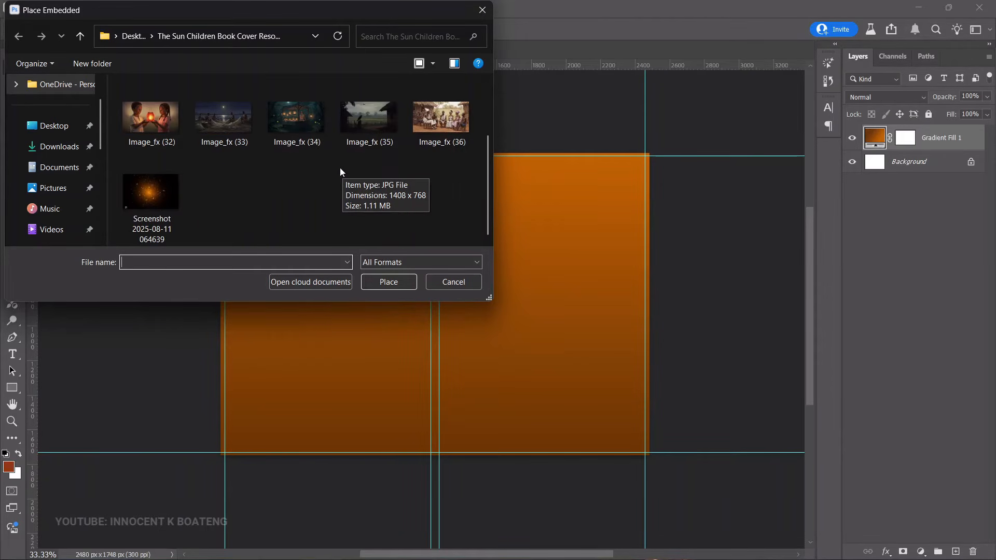
{"action": "double_click", "coordinate": [216, 123]}
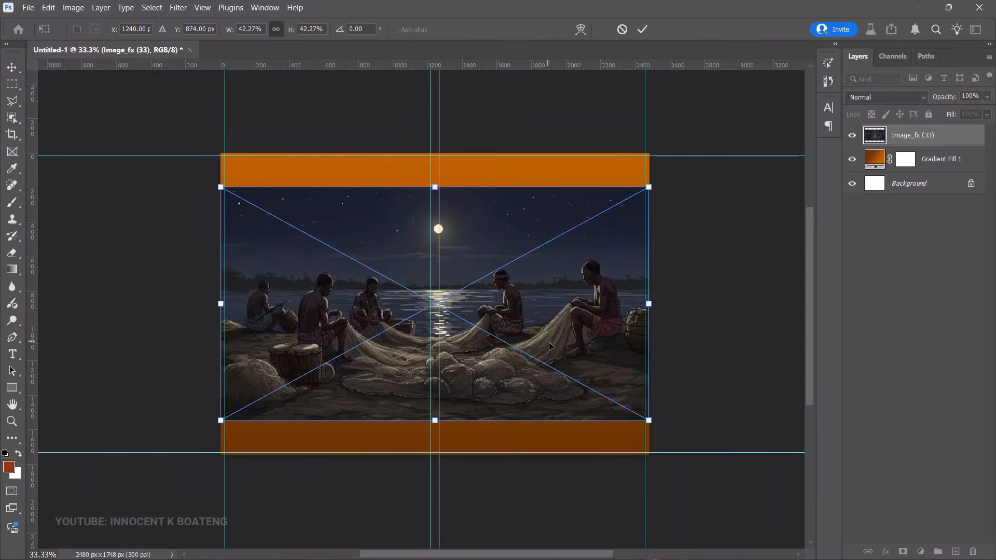
Enlarge the placed fishing image to about 76% so it covers the canvas, with the moon right of the centre guides
{"action": "left_click_drag", "start_coordinate": [648, 420], "coordinate": [718, 476]}
{"action": "left_click_drag", "start_coordinate": [221, 188], "coordinate": [127, 129]}
{"action": "left_click_drag", "start_coordinate": [581, 299], "coordinate": [639, 298]}
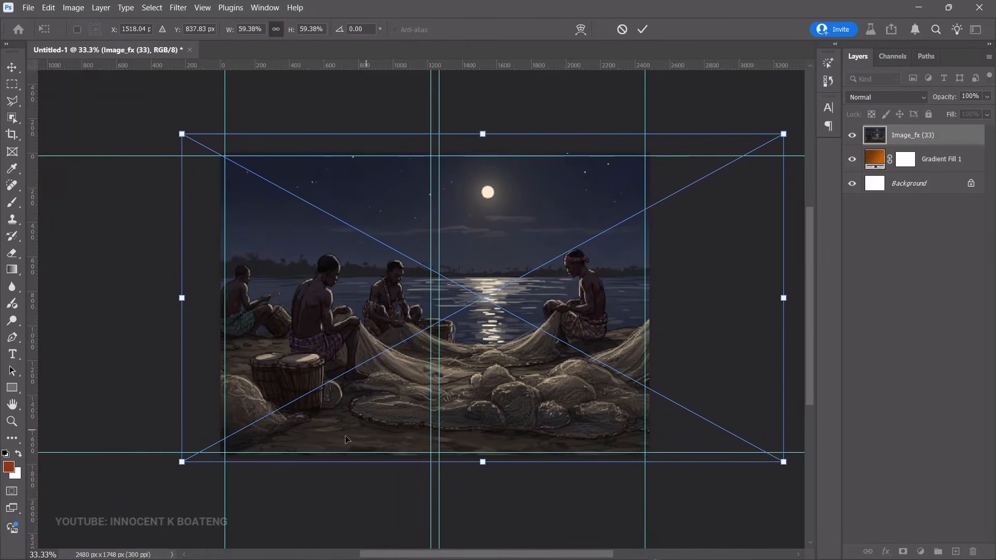
{"action": "left_click_drag", "start_coordinate": [179, 467], "coordinate": [88, 512]}
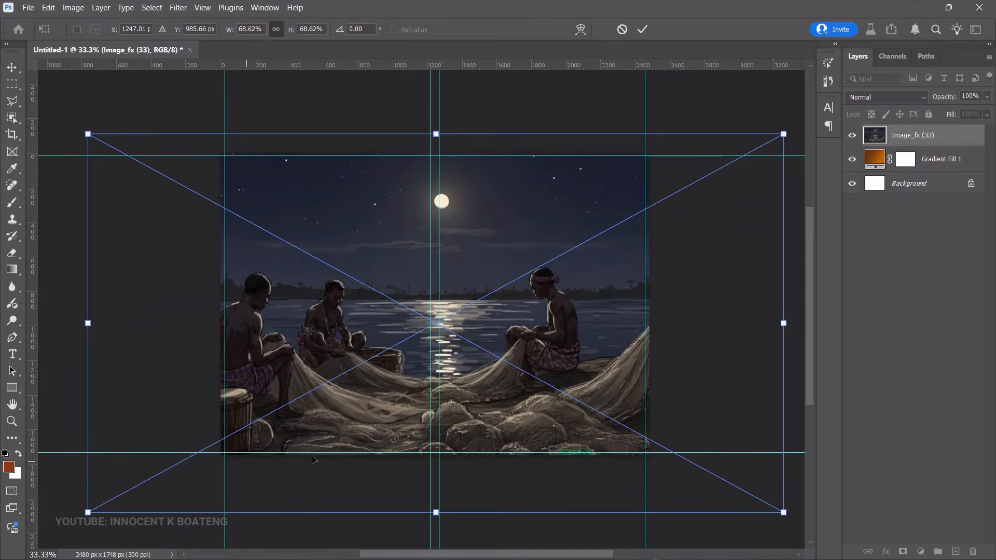
{"action": "left_click_drag", "start_coordinate": [783, 512], "coordinate": [814, 534]}
{"action": "left_click_drag", "start_coordinate": [523, 322], "coordinate": [545, 309]}
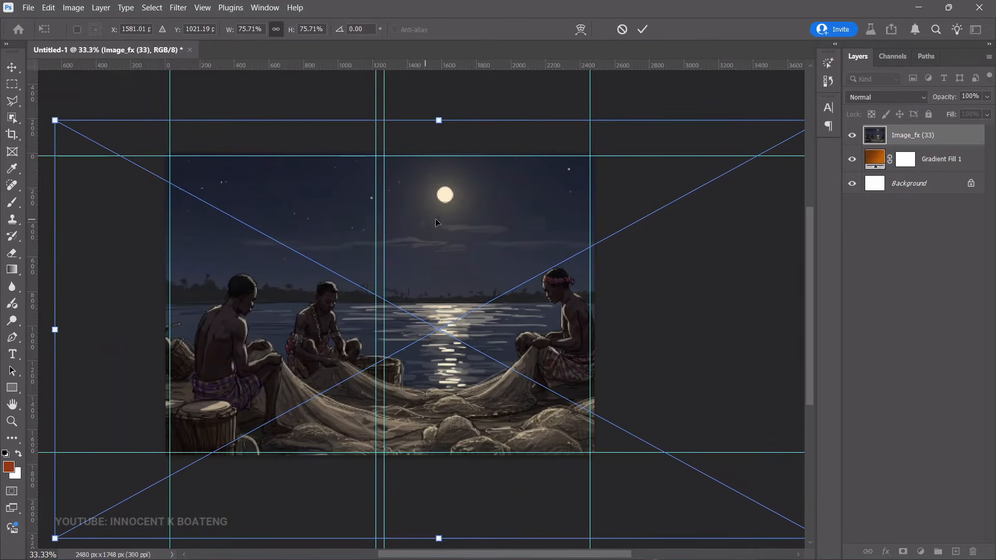
Enlarge the fishing image a little further, keep the moon over the right half of the cover, and commit the placement
{"action": "scroll", "coordinate": [472, 205], "scroll_direction": "down", "scroll_amount": 2}
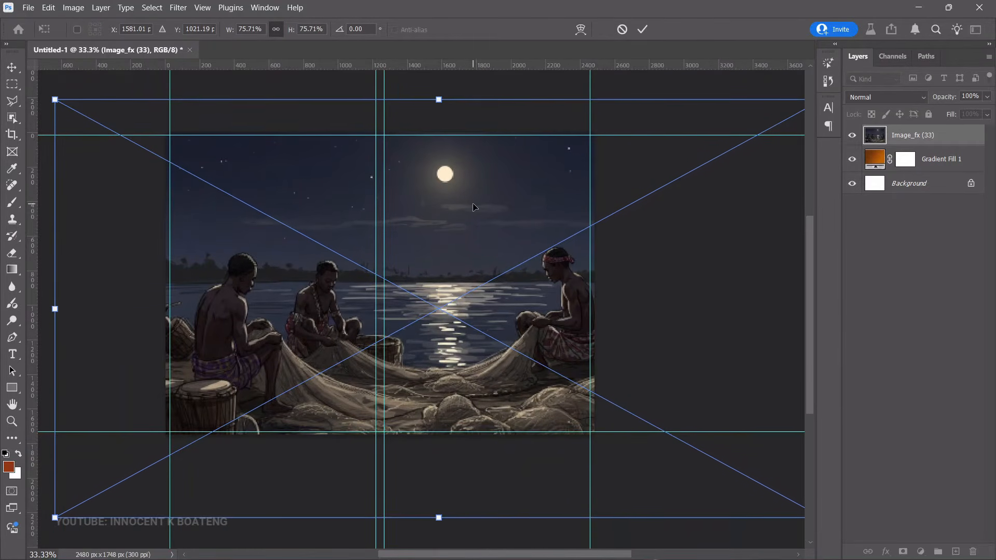
{"action": "scroll", "coordinate": [474, 206], "scroll_direction": "down", "scroll_amount": 1}
{"action": "scroll", "coordinate": [473, 206], "scroll_direction": "down", "scroll_amount": 1}
{"action": "left_click_drag", "start_coordinate": [160, 129], "coordinate": [140, 118]}
{"action": "left_click_drag", "start_coordinate": [524, 293], "coordinate": [527, 308]}
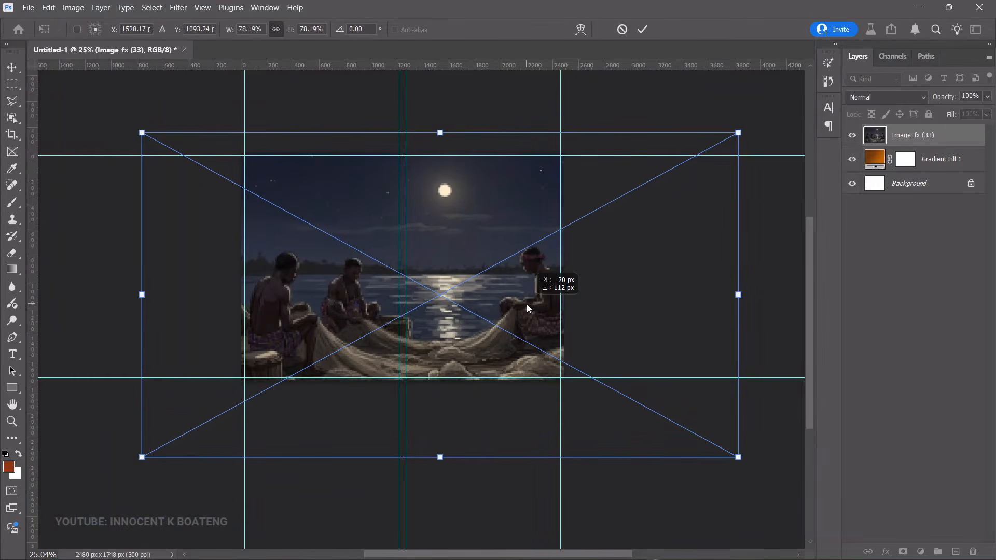
{"action": "key", "text": "Return"}
Rasterize the Image_fx (33) layer and desaturate it to black and white
{"action": "scroll", "coordinate": [514, 311], "scroll_direction": "up", "scroll_amount": 1}
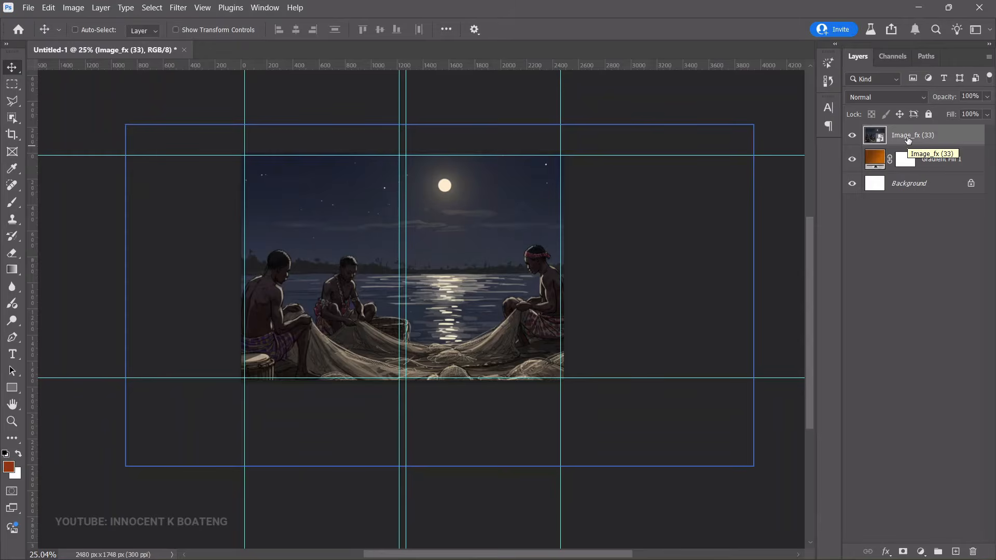
{"action": "right_click", "coordinate": [907, 138]}
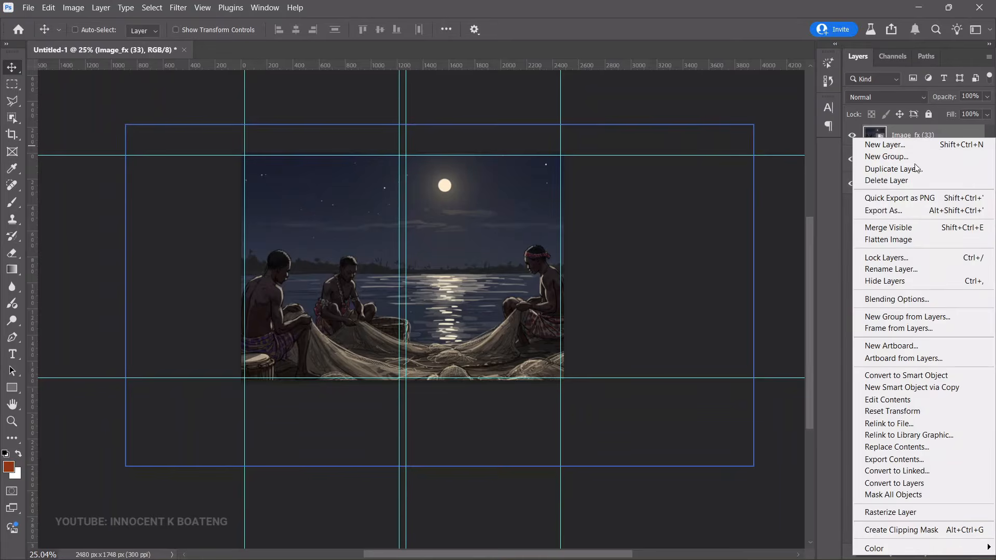
{"action": "left_click", "coordinate": [908, 513]}
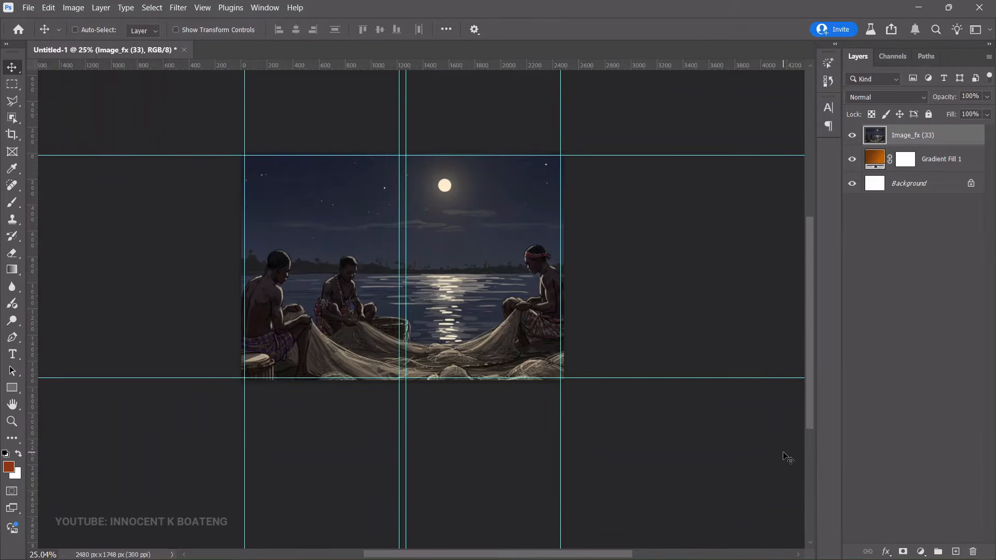
{"action": "key", "text": "ctrl+shift+u"}
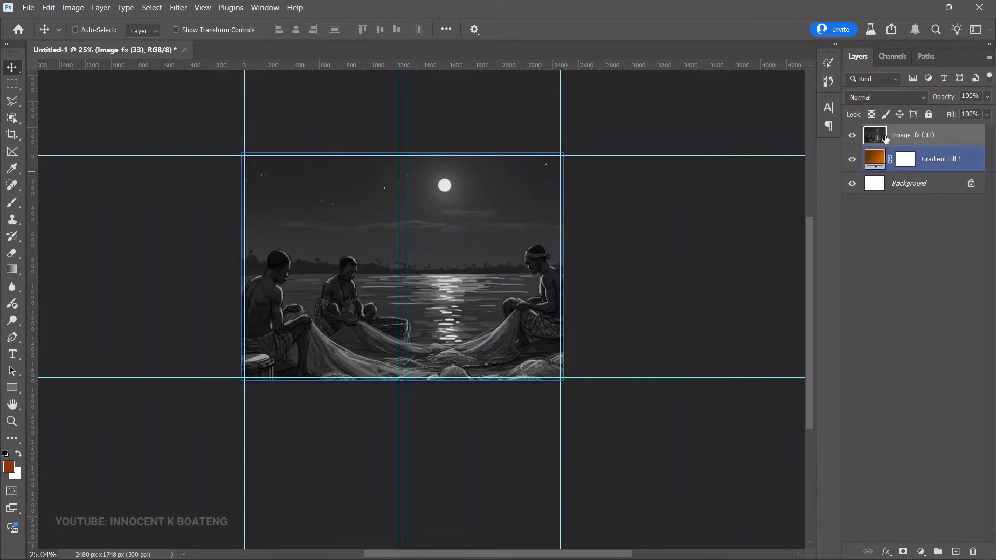
Set the blend mode of the Image_fx (33) layer to Soft Light
{"action": "left_click", "coordinate": [879, 98]}
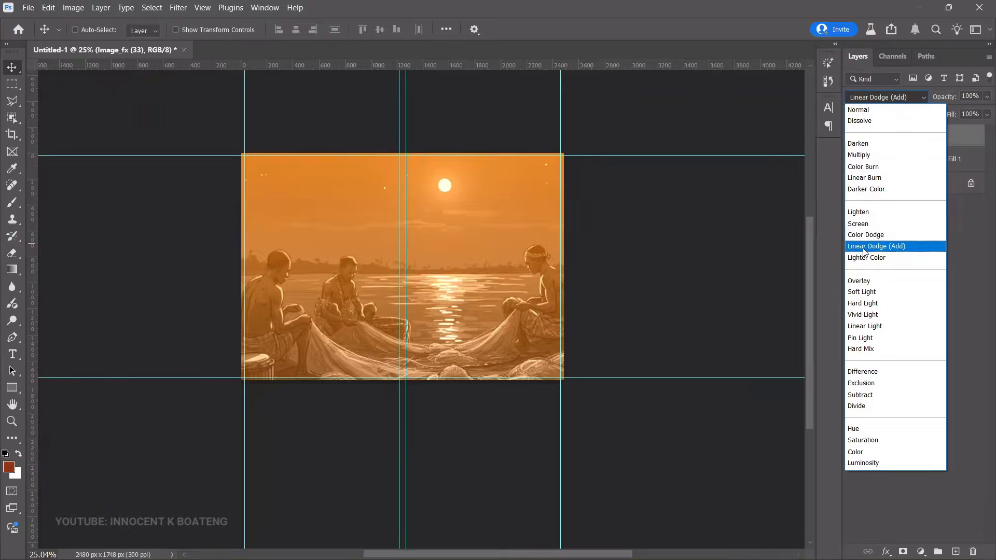
{"action": "left_click", "coordinate": [869, 293]}
{"action": "key", "text": "ctrl+plus"}
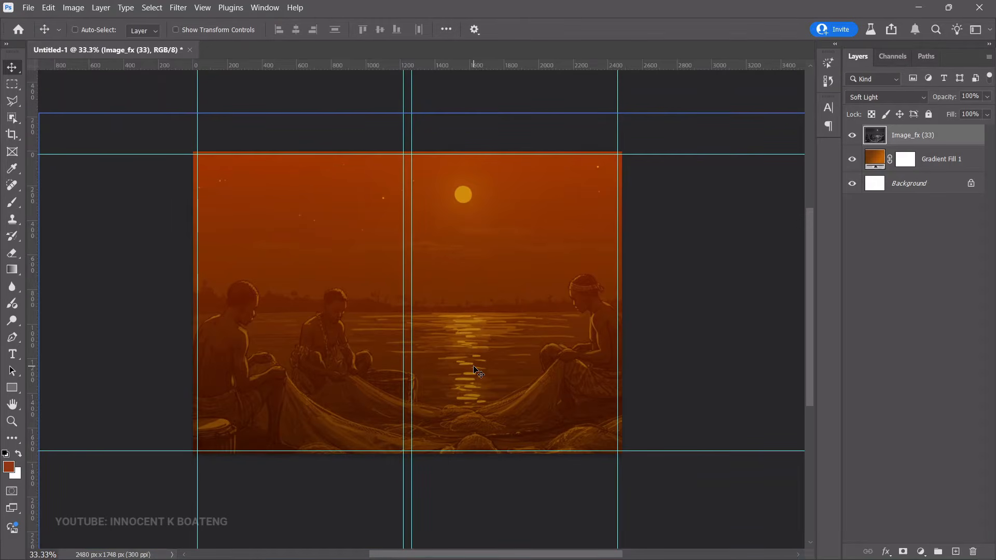
{"action": "left_click", "coordinate": [176, 8]}
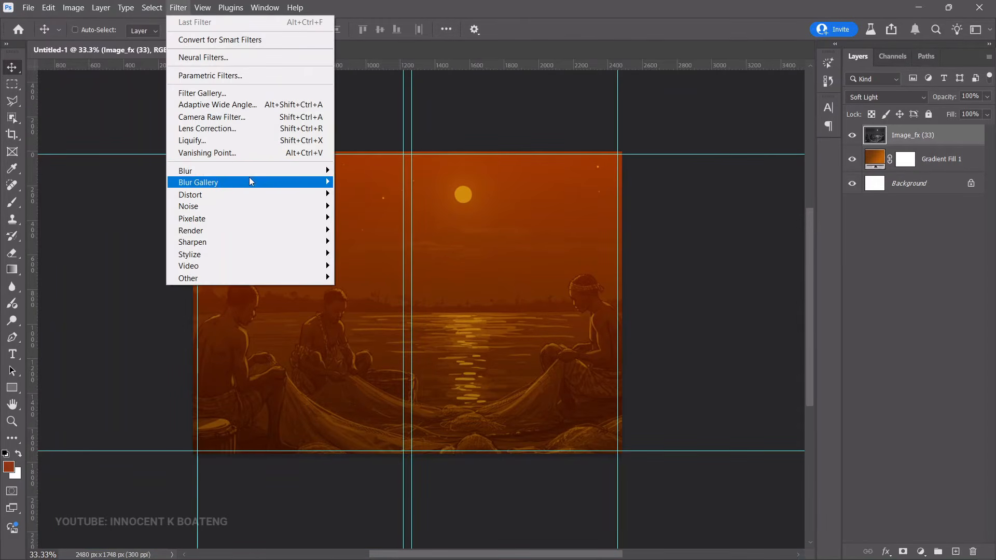
{"action": "mouse_move", "coordinate": [255, 174]}
{"action": "left_click", "coordinate": [369, 218]}
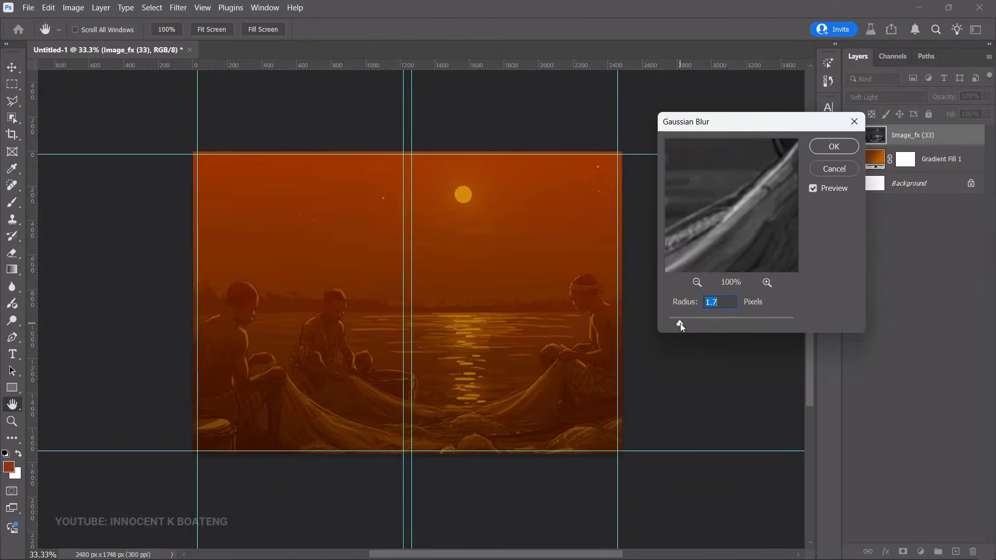
{"action": "left_click_drag", "start_coordinate": [671, 323], "coordinate": [665, 321]}
{"action": "left_click", "coordinate": [835, 172]}
Examine up close how the fishing scene blends with the orange gradient around the water and seated figures
{"action": "key", "text": "z"}
{"action": "left_click", "coordinate": [534, 359]}
{"action": "left_click", "coordinate": [533, 360]}
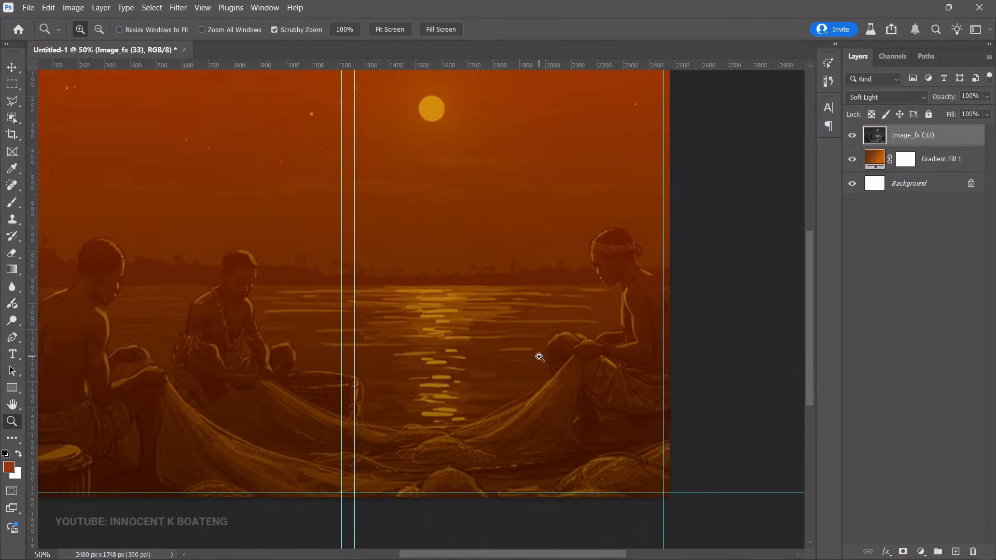
{"action": "left_click", "coordinate": [537, 357]}
{"action": "key", "text": "v"}
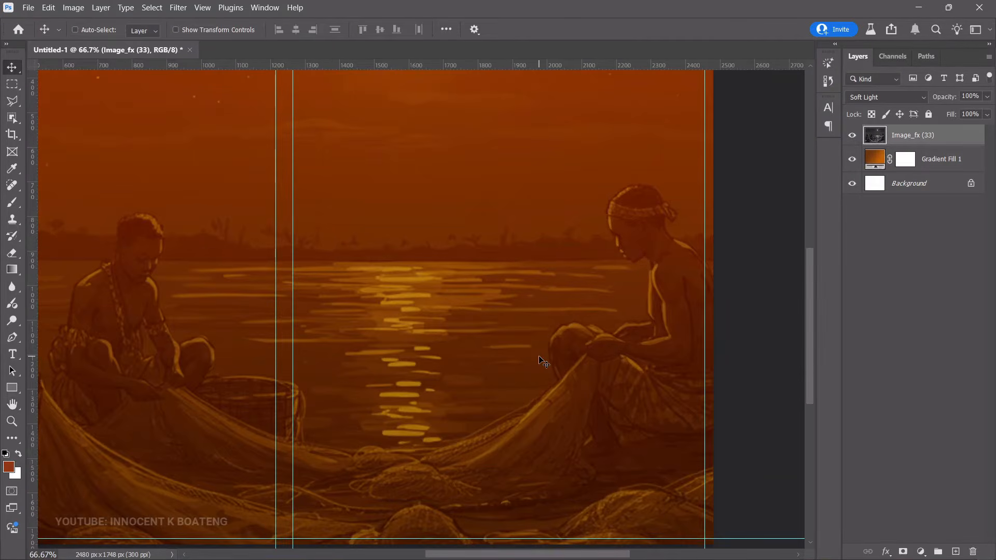
{"action": "key", "text": "z"}
{"action": "left_click", "coordinate": [538, 294], "text": "alt"}
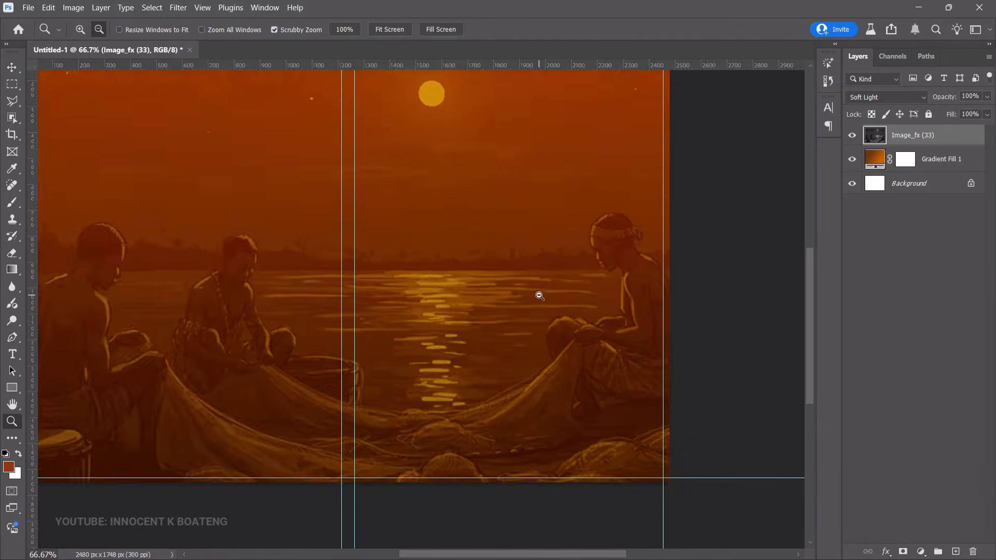
{"action": "left_click", "coordinate": [538, 294], "text": "alt"}
{"action": "key", "text": "v"}
{"action": "left_click_drag", "start_coordinate": [539, 299], "coordinate": [567, 322]}
Place the village weaving picture Image_fx (27) from the resources folder as an embedded image
{"action": "left_click", "coordinate": [28, 7]}
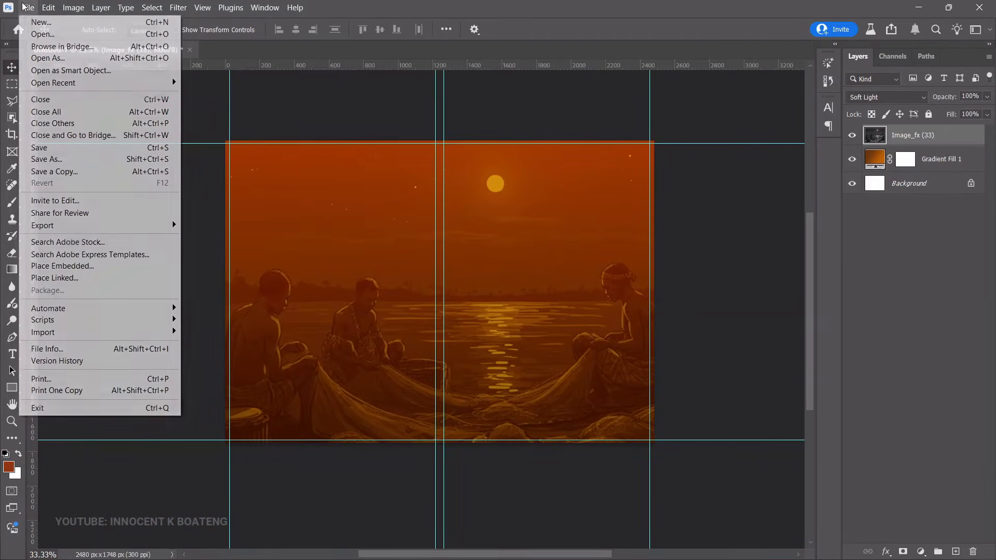
{"action": "left_click", "coordinate": [60, 266]}
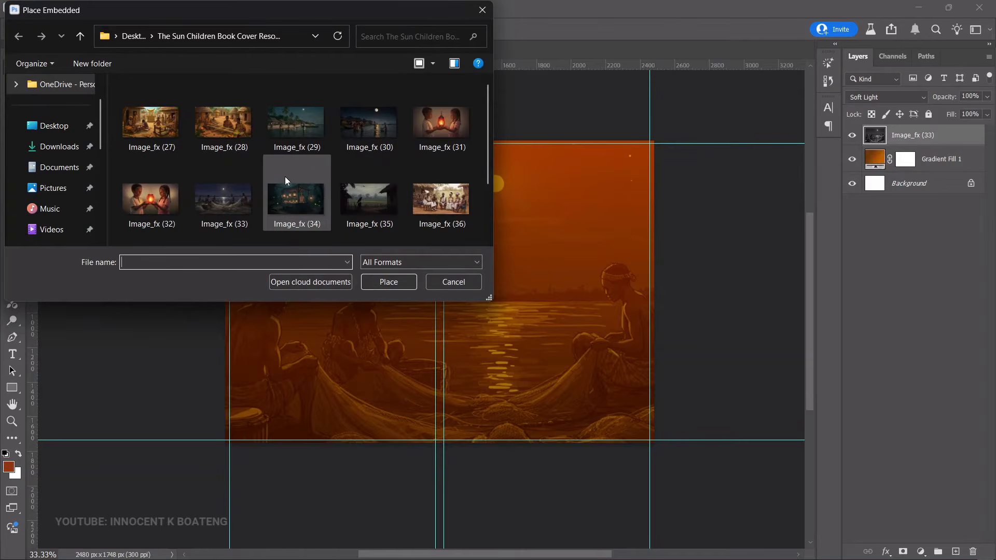
{"action": "double_click", "coordinate": [151, 127]}
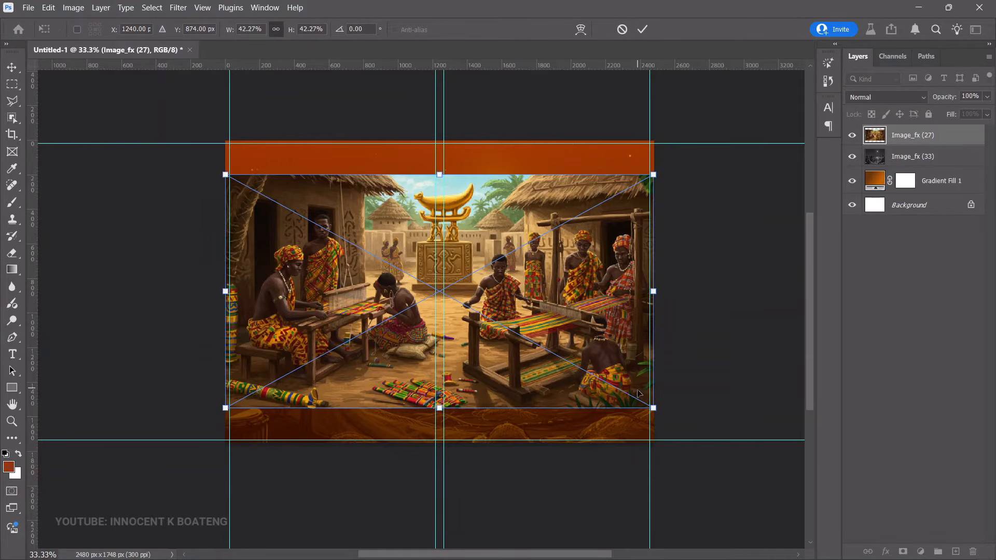
Shrink the weaving image to about half the canvas width, fit it into the canvas's upper-right corner, and commit it
{"action": "left_click_drag", "start_coordinate": [227, 409], "coordinate": [380, 325]}
{"action": "left_click_drag", "start_coordinate": [608, 234], "coordinate": [605, 196]}
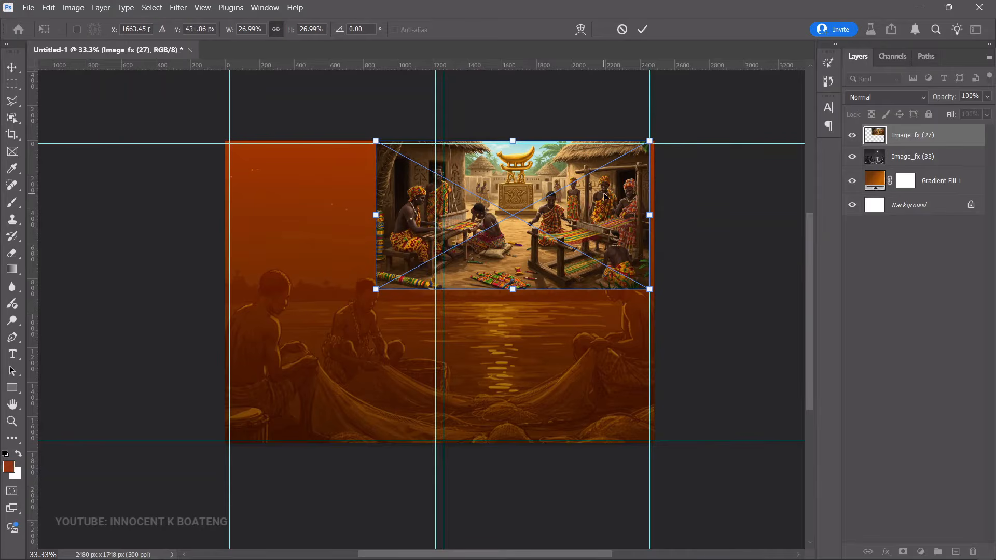
{"action": "left_click_drag", "start_coordinate": [375, 287], "coordinate": [425, 264]}
{"action": "left_click_drag", "start_coordinate": [602, 200], "coordinate": [605, 200]}
{"action": "key", "text": "Return"}
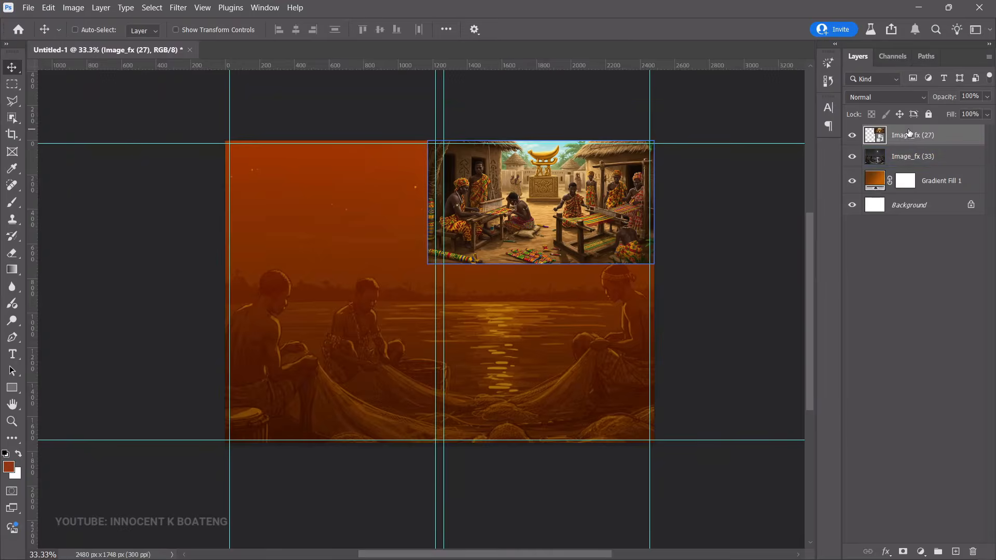
Rasterize the Image_fx (27) layer and desaturate it
{"action": "right_click", "coordinate": [911, 135]}
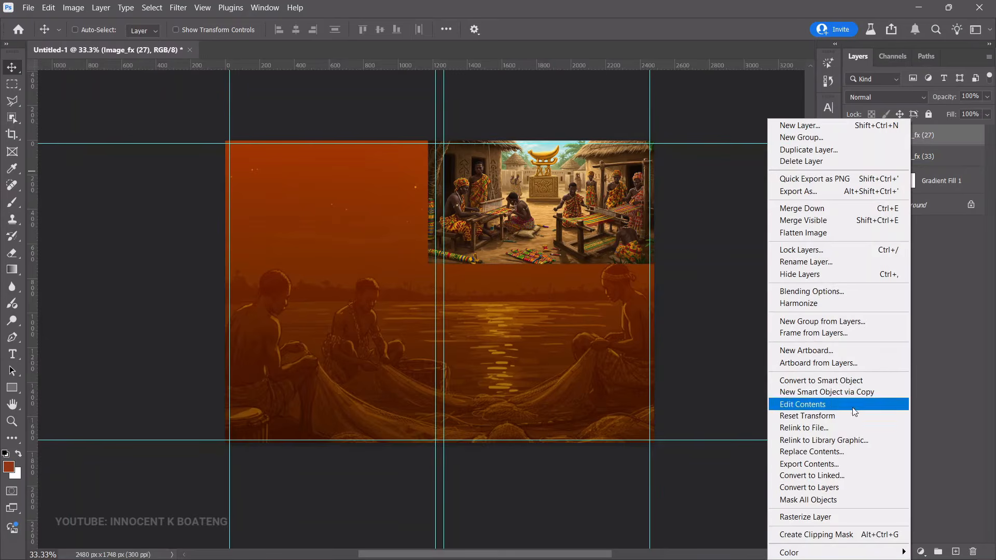
{"action": "left_click", "coordinate": [813, 513]}
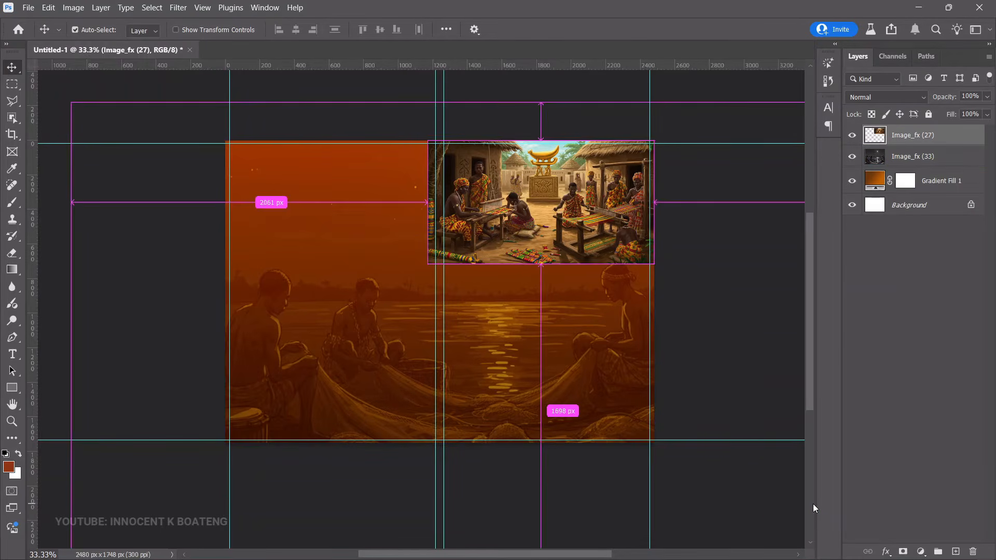
{"action": "key", "text": "ctrl+shift+u"}
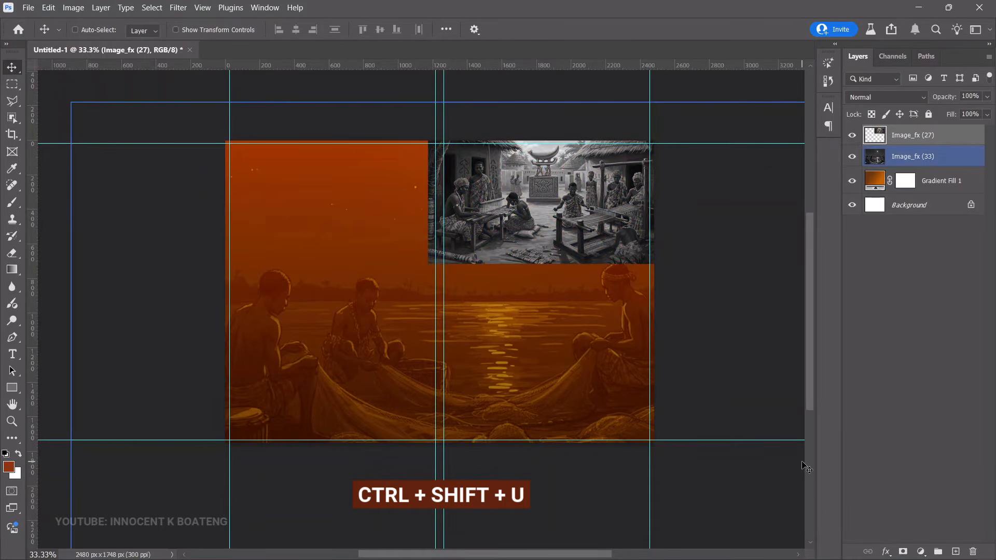
Set the Image_fx (27) layer to Soft Light and enlarge it to about 114% past the canvas's upper-right corner
{"action": "left_click", "coordinate": [884, 99]}
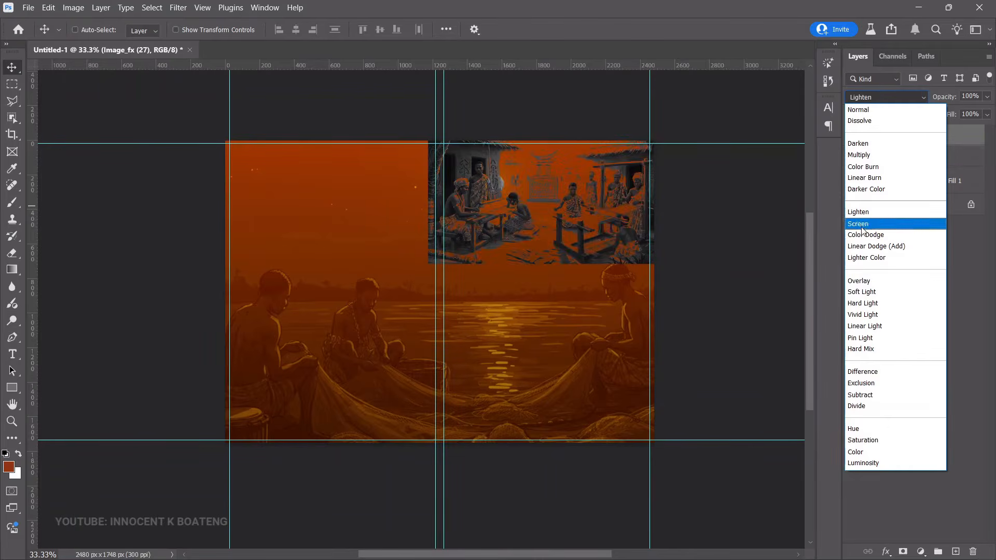
{"action": "left_click", "coordinate": [862, 290]}
{"action": "key", "text": "ctrl+t"}
{"action": "left_click_drag", "start_coordinate": [651, 141], "coordinate": [686, 124]}
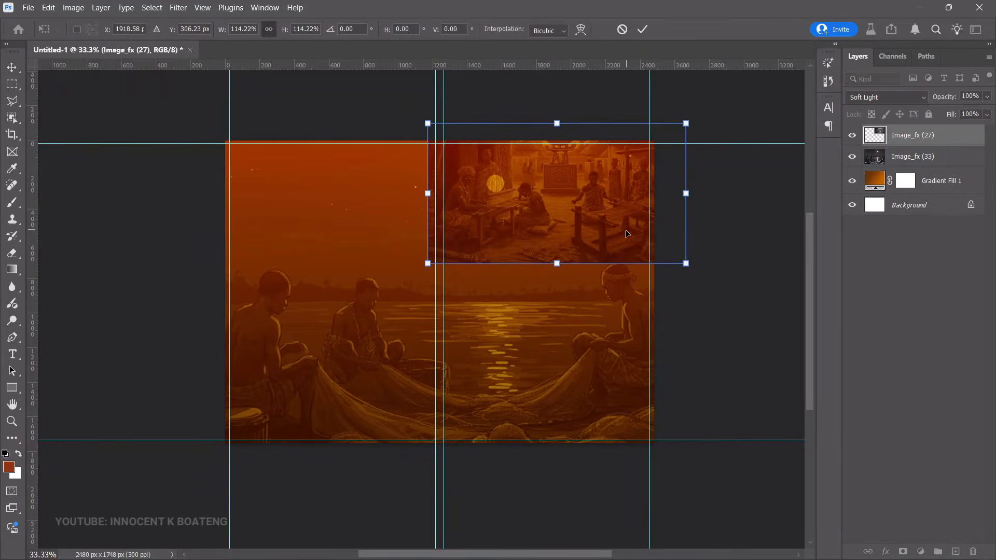
{"action": "key", "text": "Return"}
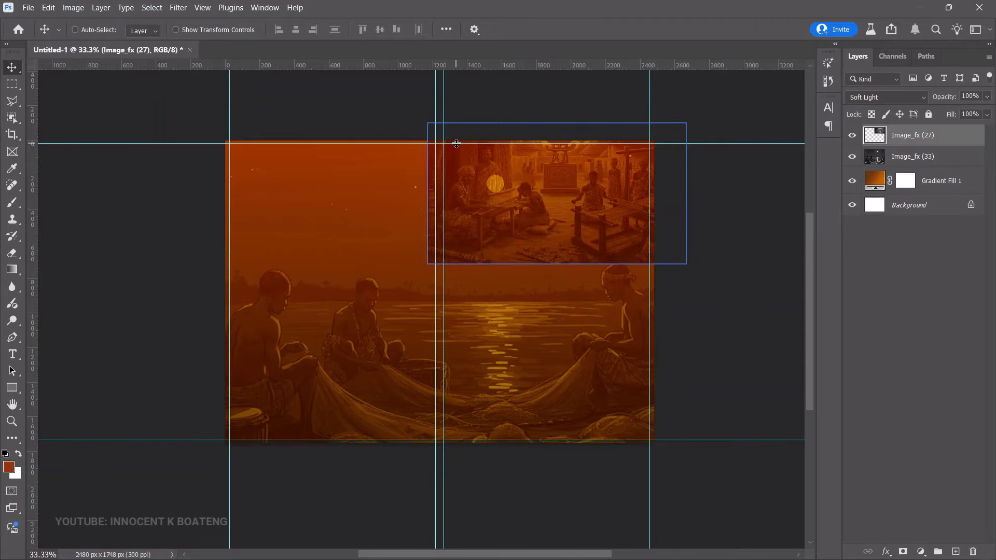
Enlarge the weaving image further toward its upper left, keeping its lower-right corner in place, and commit it
{"action": "key", "text": "ctrl+t"}
{"action": "left_click_drag", "start_coordinate": [427, 122], "coordinate": [387, 100]}
{"action": "left_click_drag", "start_coordinate": [686, 263], "coordinate": [687, 264]}
{"action": "key", "text": "Return"}
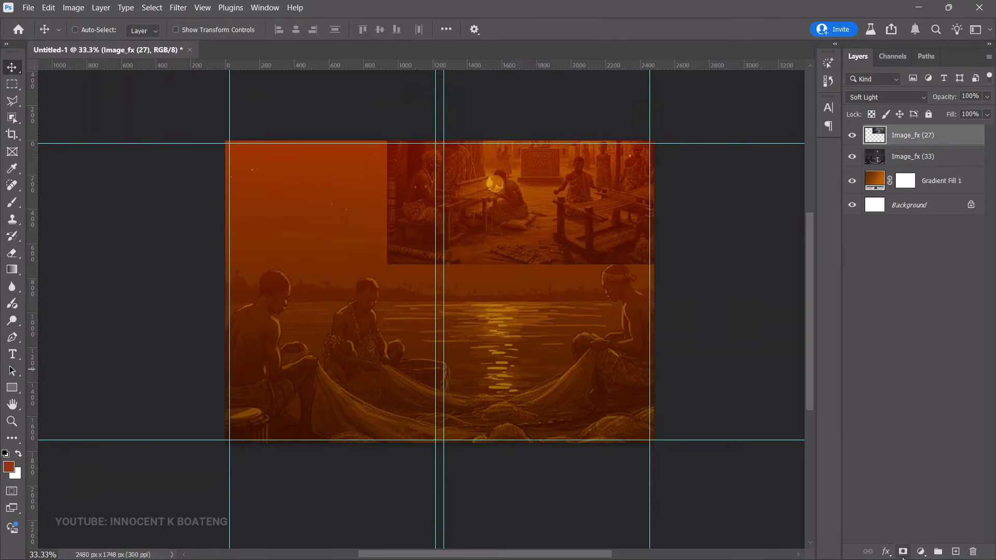
Add a layer mask to Image_fx (27) and reduce the soft black brush to 161 px with 0% hardness
{"action": "left_click", "coordinate": [903, 552]}
{"action": "key", "text": "b"}
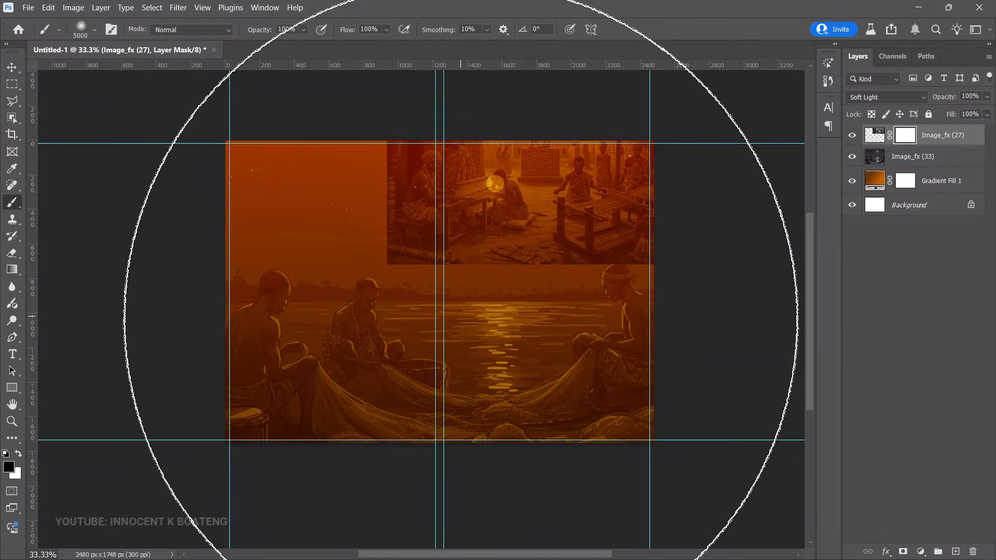
{"action": "key", "text": "["}
{"action": "right_click", "coordinate": [563, 302]}
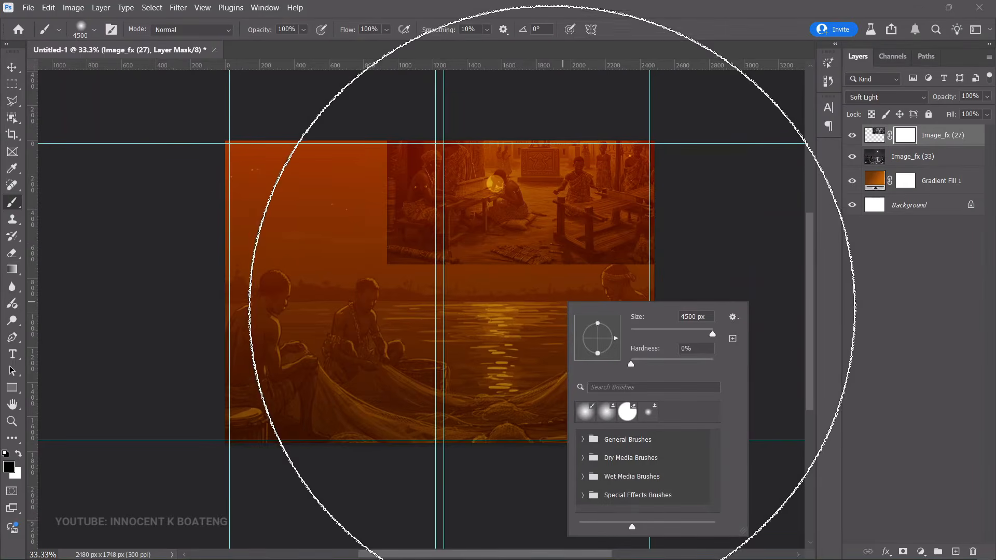
{"action": "left_click_drag", "start_coordinate": [677, 332], "coordinate": [685, 333]}
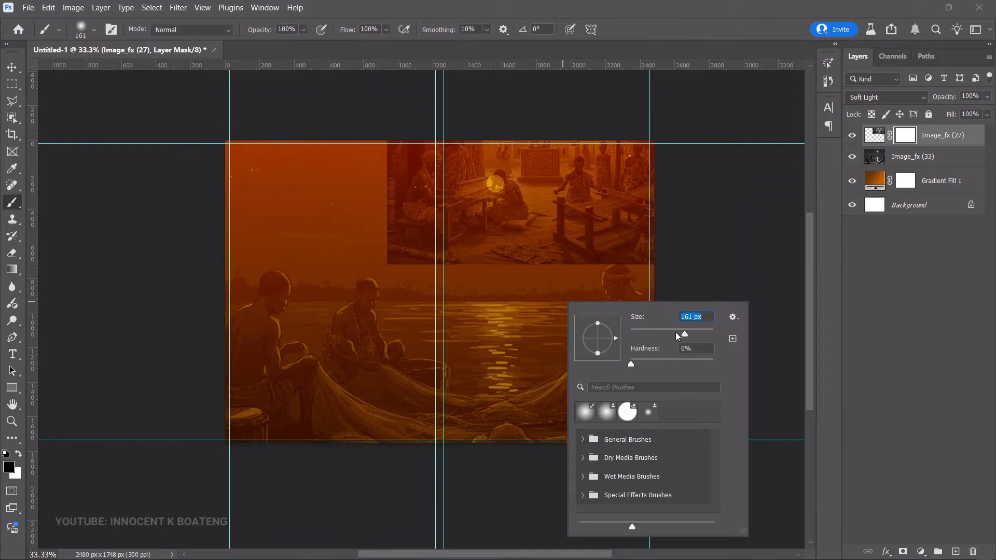
{"action": "left_click", "coordinate": [425, 278]}
Enlarge the brush to 1100 px and paint the mask black to fade out the weaving scene's left and lower parts
{"action": "key", "text": "]"}
{"action": "key", "text": "]"}
{"action": "key", "text": "]"}
{"action": "key", "text": "]"}
{"action": "key", "text": "]"}
{"action": "key", "text": "]"}
{"action": "key", "text": "]"}
{"action": "key", "text": "]"}
{"action": "key", "text": "]"}
{"action": "key", "text": "]"}
{"action": "key", "text": "]"}
{"action": "key", "text": "]"}
{"action": "key", "text": "]"}
{"action": "key", "text": "]"}
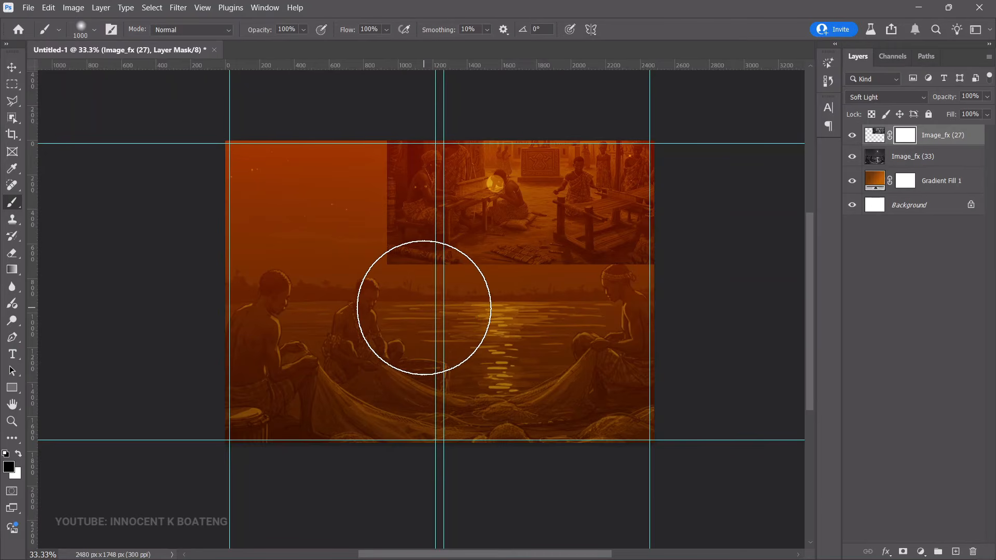
{"action": "key", "text": "]"}
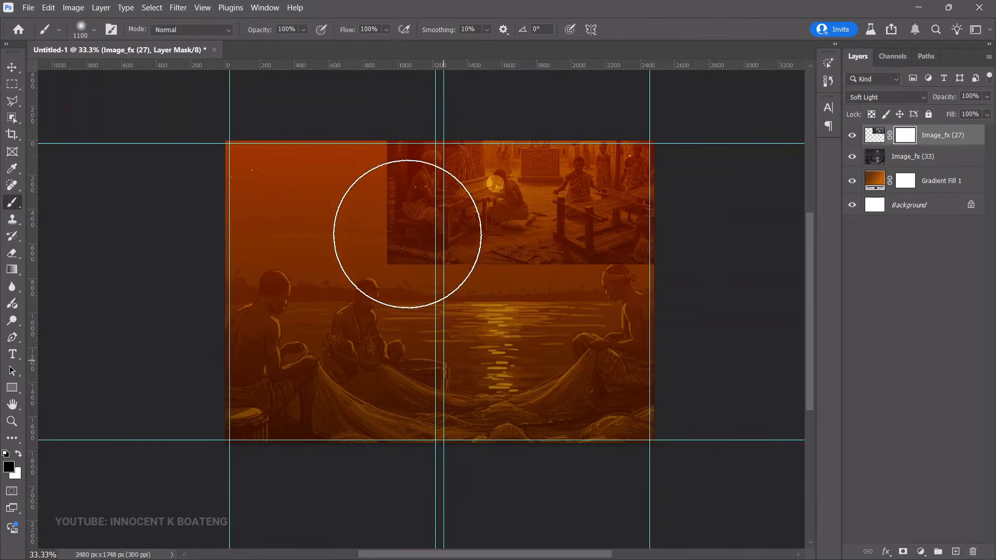
{"action": "mouse_move", "coordinate": [406, 229]}
{"action": "left_mouse_down"}
{"action": "mouse_move", "coordinate": [363, 189]}
{"action": "mouse_move", "coordinate": [389, 160]}
{"action": "left_mouse_up"}
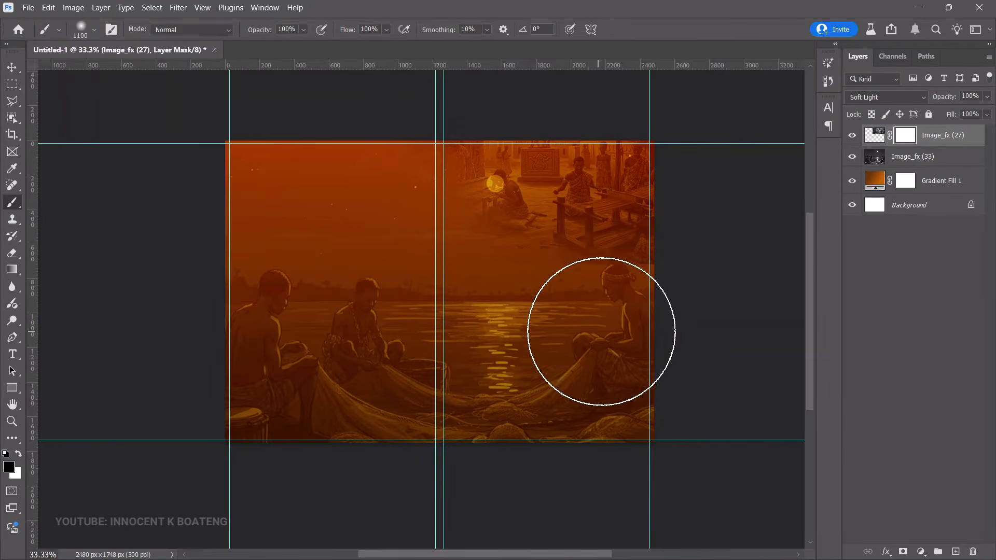
{"action": "left_click_drag", "start_coordinate": [600, 334], "coordinate": [622, 338]}
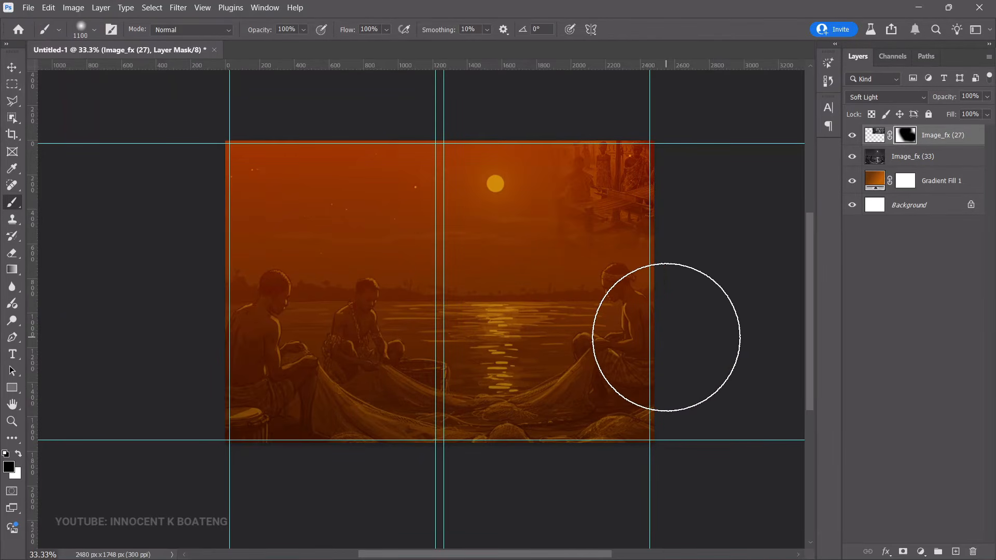
Scale the masked weaving image to about 119%, extending it toward the lower left, nudge it up slightly, and commit it
{"action": "key", "text": "ctrl+t"}
{"action": "left_click_drag", "start_coordinate": [386, 264], "coordinate": [332, 291]}
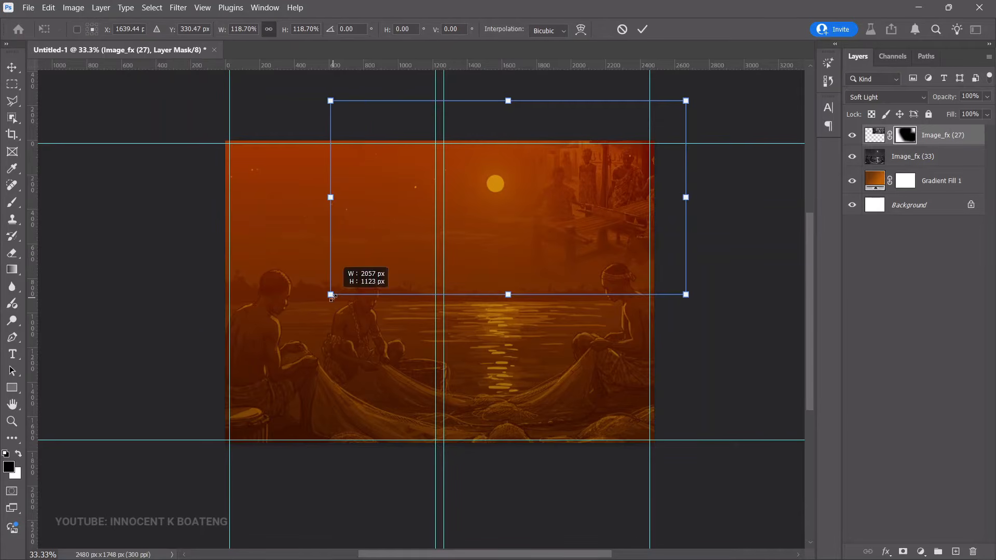
{"action": "left_click_drag", "start_coordinate": [597, 243], "coordinate": [597, 233]}
{"action": "key", "text": "Return"}
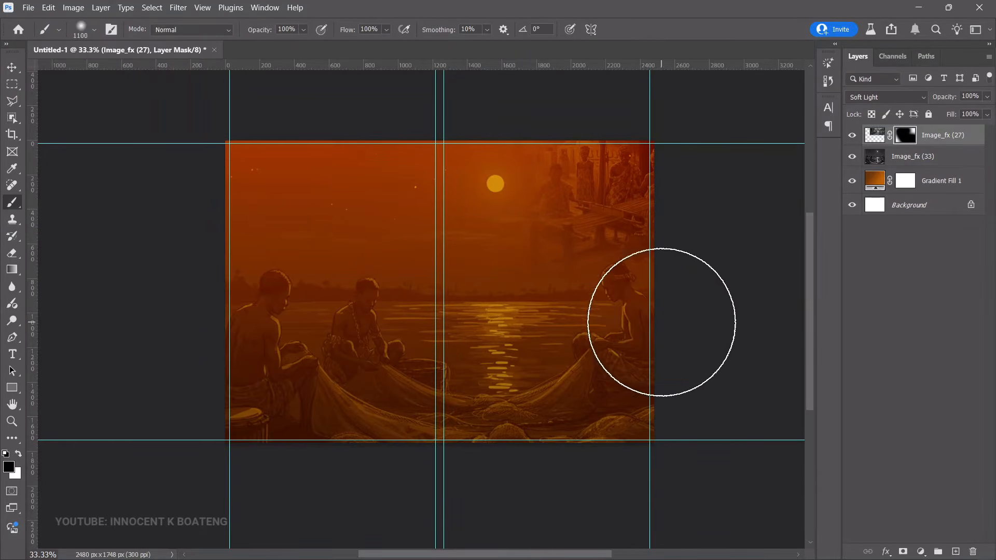
Duplicate the Image_fx (27) layer and move the copy onto the left half of the cover
{"action": "key", "text": "v"}
{"action": "left_click_drag", "start_coordinate": [596, 349], "coordinate": [635, 329]}
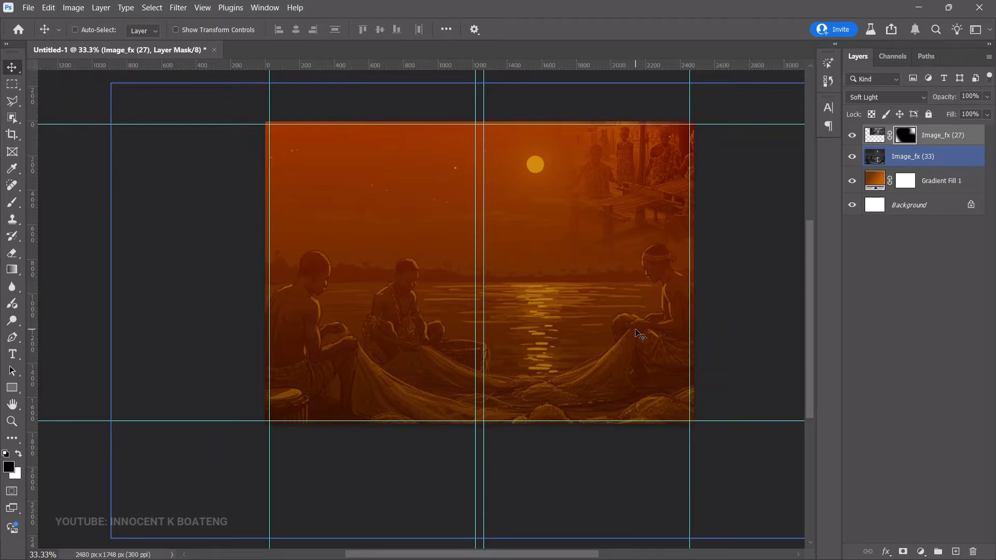
{"action": "key", "text": "ctrl+j"}
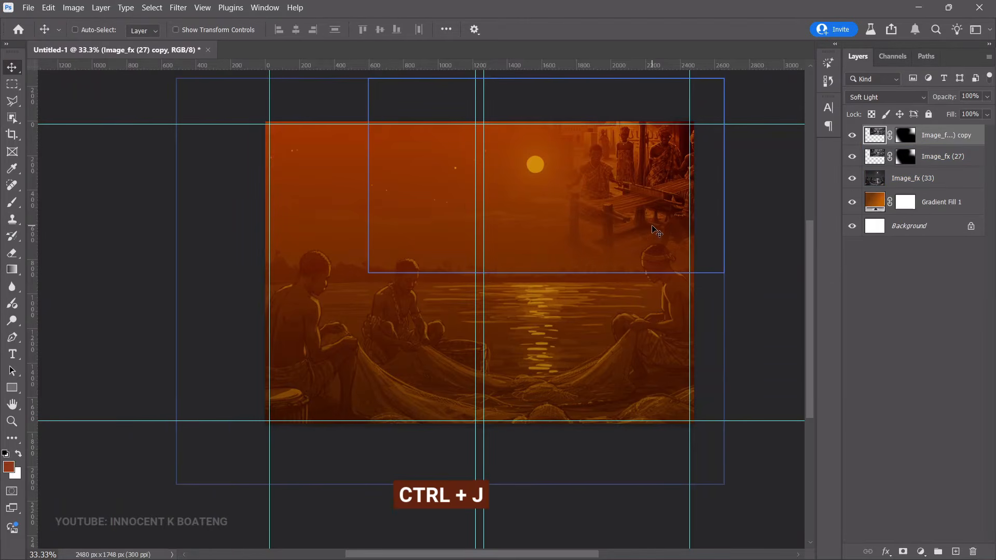
{"action": "left_click_drag", "start_coordinate": [656, 231], "coordinate": [430, 257]}
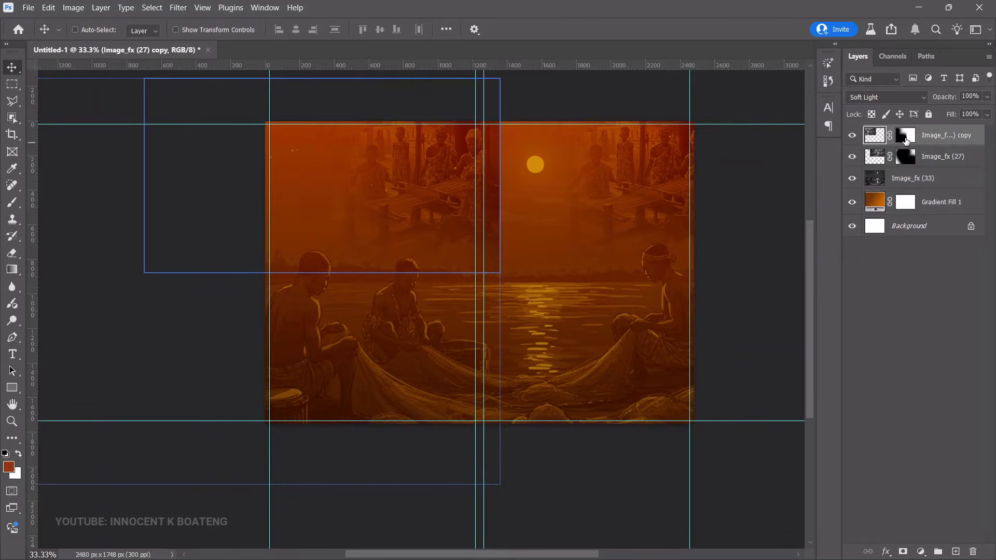
Delete the copied weaving layer's mask and move the image down so the carved stool shows on the left half
{"action": "right_click", "coordinate": [905, 139]}
{"action": "left_click", "coordinate": [907, 162]}
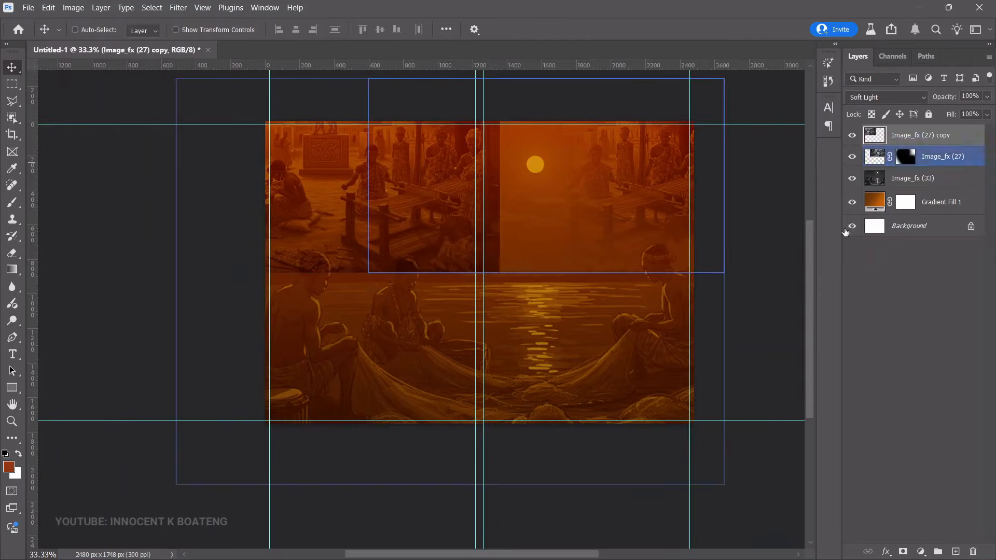
{"action": "left_click_drag", "start_coordinate": [559, 239], "coordinate": [570, 278]}
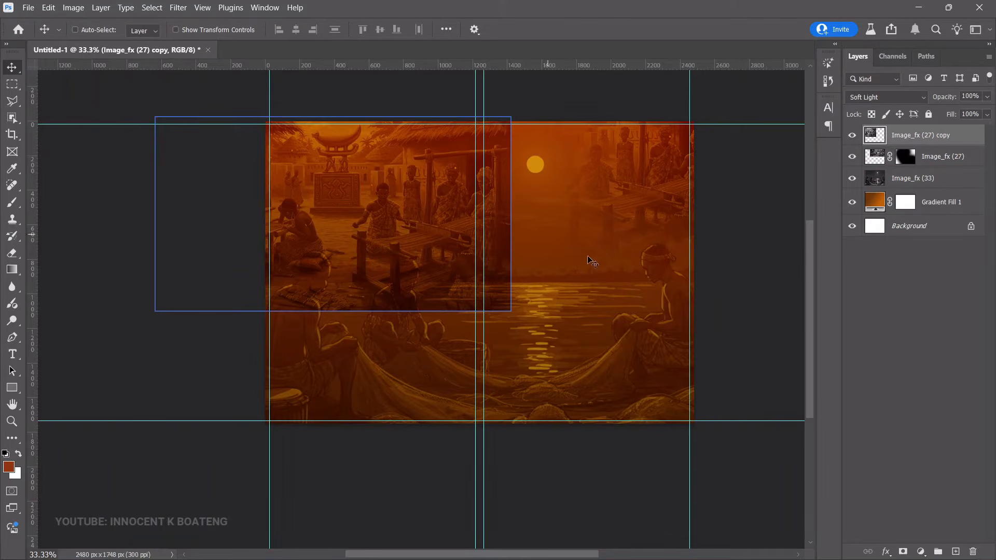
Add a new mask to the weaving copy and paint it black so only the stool area in the canvas's upper-left corner remains
{"action": "left_click", "coordinate": [905, 550]}
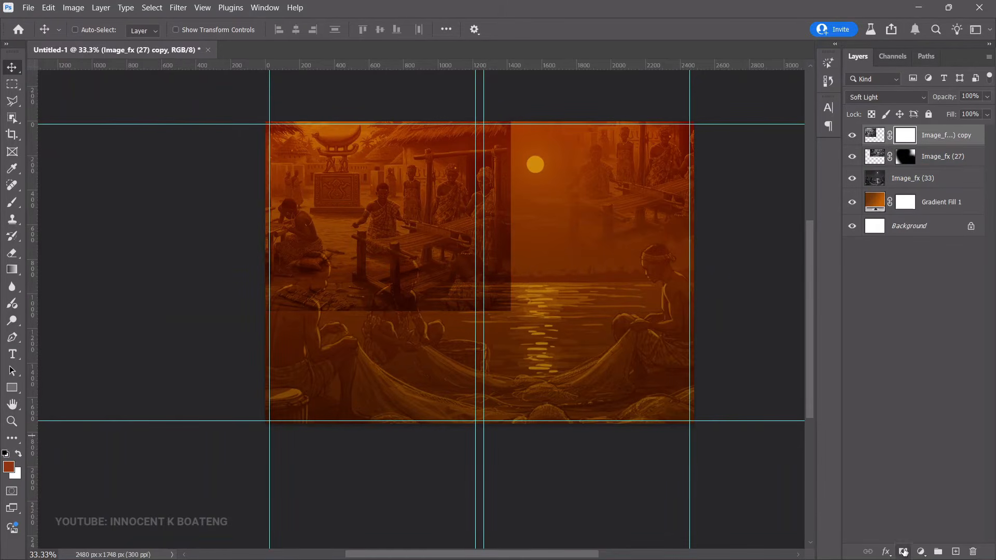
{"action": "key", "text": "d"}
{"action": "key", "text": "b"}
{"action": "mouse_move", "coordinate": [547, 355]}
{"action": "left_mouse_down"}
{"action": "mouse_move", "coordinate": [542, 217]}
{"action": "mouse_move", "coordinate": [448, 336]}
{"action": "mouse_move", "coordinate": [367, 291]}
{"action": "mouse_move", "coordinate": [271, 303]}
{"action": "mouse_move", "coordinate": [471, 227]}
{"action": "mouse_move", "coordinate": [366, 285]}
{"action": "mouse_move", "coordinate": [255, 311]}
{"action": "mouse_move", "coordinate": [381, 294]}
{"action": "mouse_move", "coordinate": [320, 305]}
{"action": "left_mouse_up"}
{"action": "key", "text": "v"}
{"action": "left_click", "coordinate": [936, 140]}
{"action": "left_click_drag", "start_coordinate": [638, 292], "coordinate": [624, 327]}
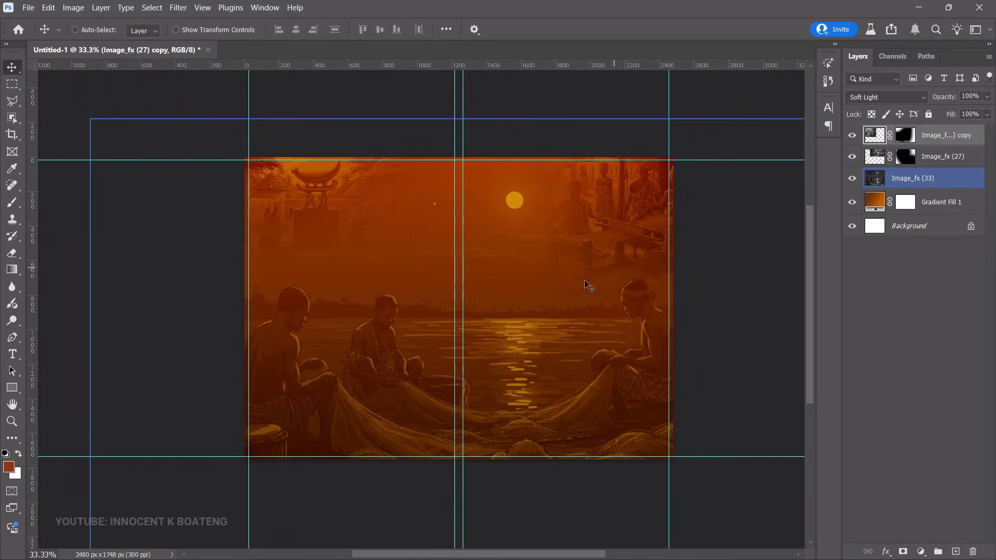
Add a Curves adjustment layer on top with a midpoint at input 130 and output 125
{"action": "left_click", "coordinate": [920, 551]}
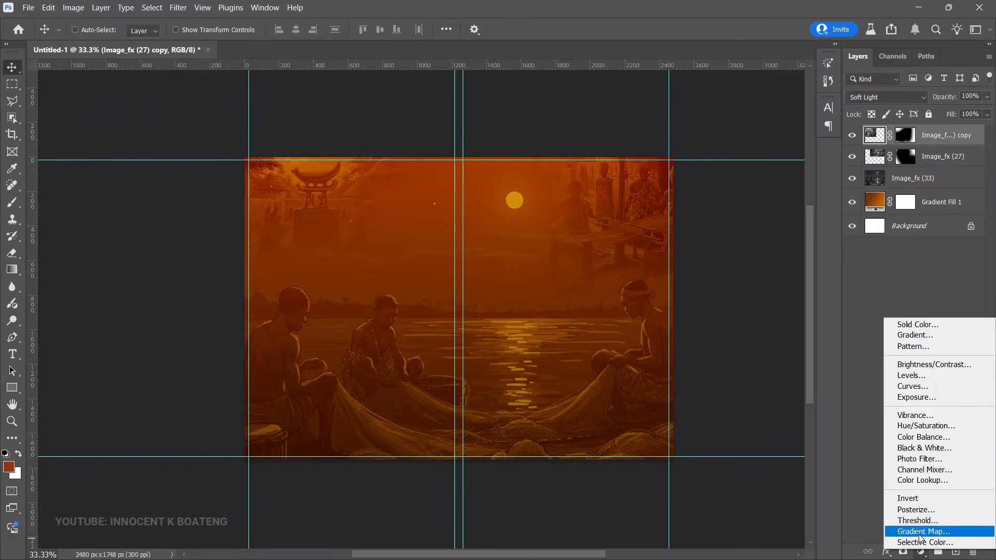
{"action": "left_click", "coordinate": [928, 387]}
{"action": "left_click", "coordinate": [733, 212]}
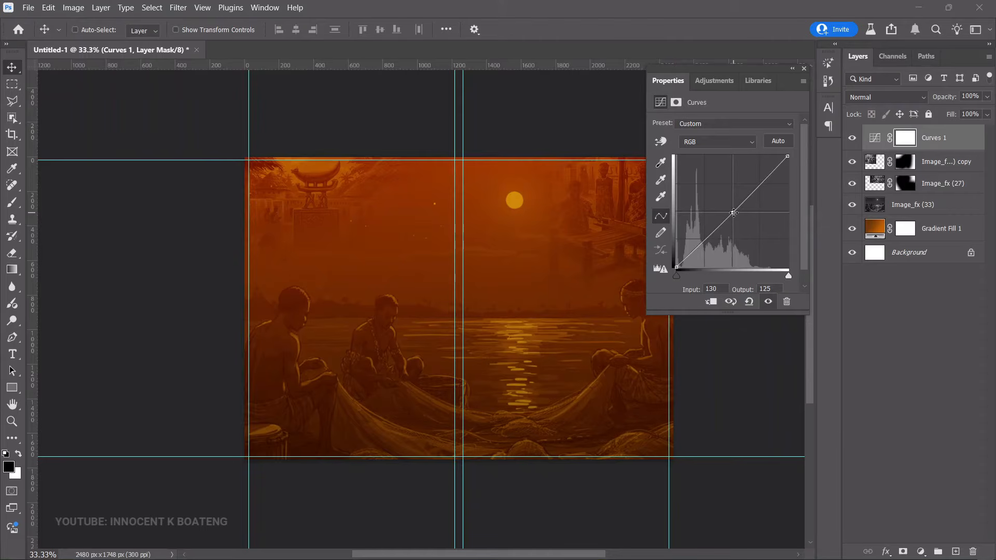
{"action": "left_click", "coordinate": [803, 68]}
Add the centred white title "THE SUN CHILDREN OF ADUMAFLAO" in Anton 35 pt on two lines at the top of the front cover
{"action": "left_click_drag", "start_coordinate": [537, 338], "coordinate": [493, 332]}
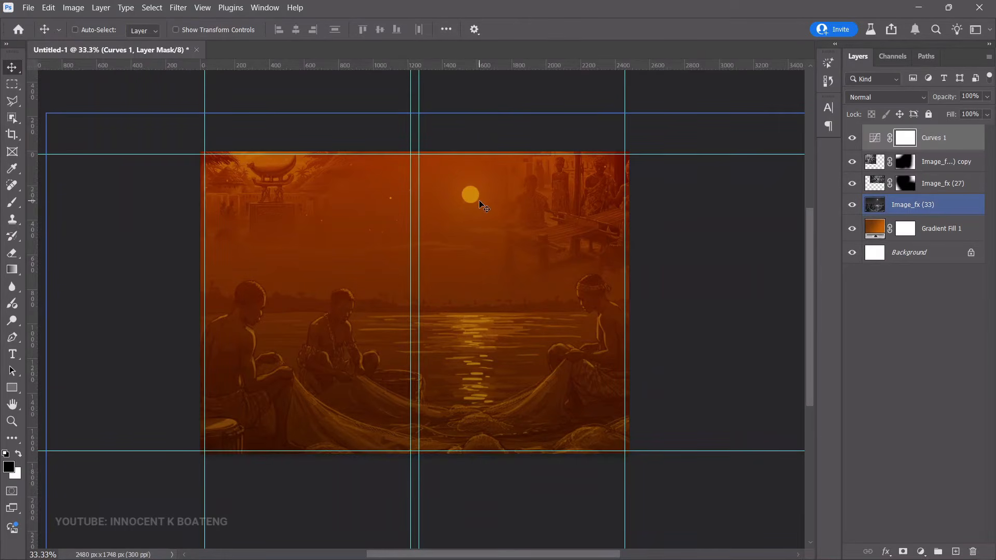
{"action": "key", "text": "t"}
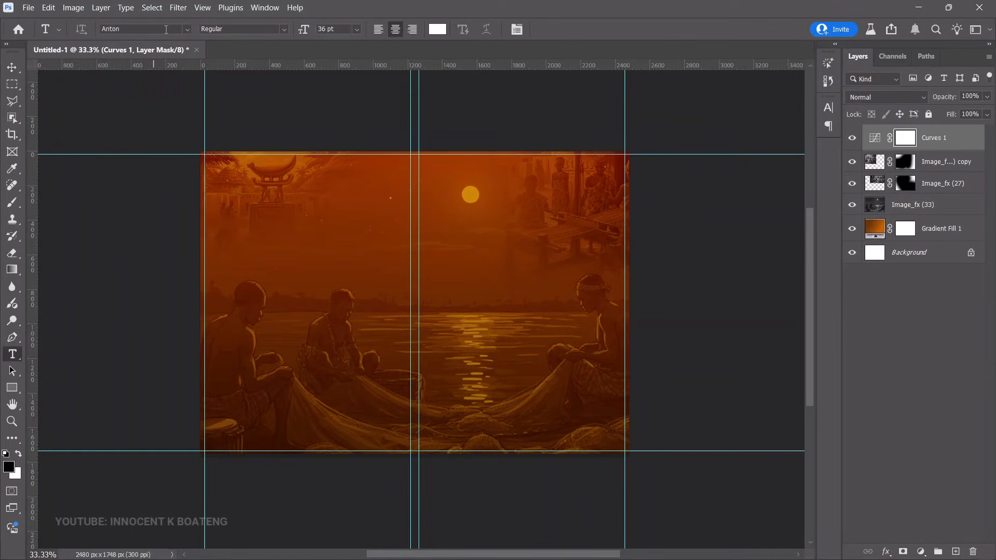
{"action": "left_click", "coordinate": [481, 185]}
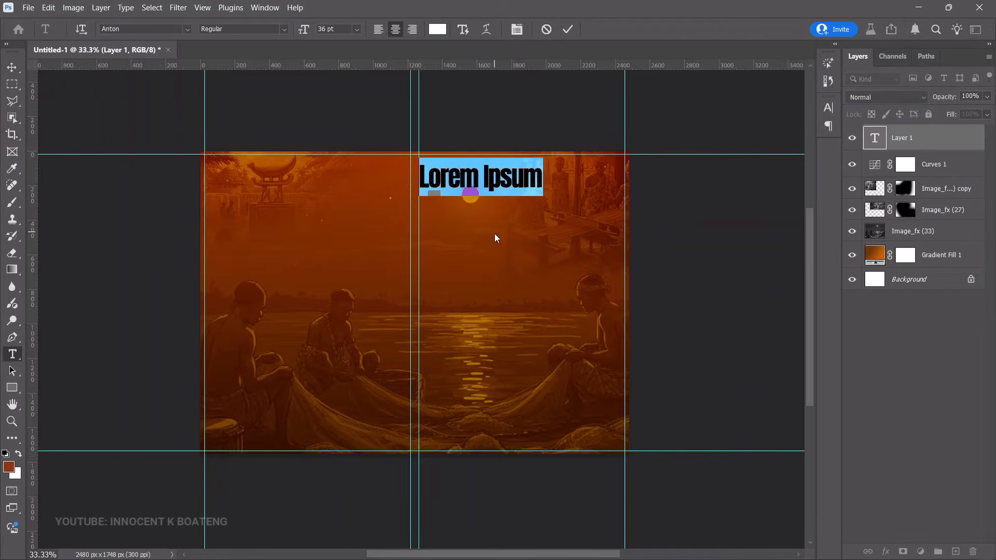
{"action": "key", "text": "ctrl+v"}
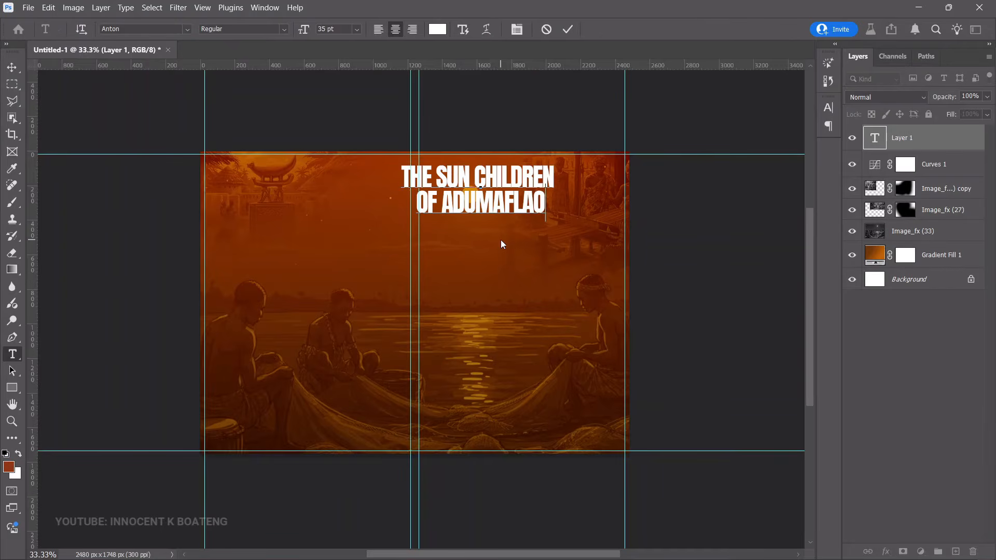
{"action": "left_click", "coordinate": [11, 67]}
{"action": "left_click_drag", "start_coordinate": [515, 210], "coordinate": [562, 205]}
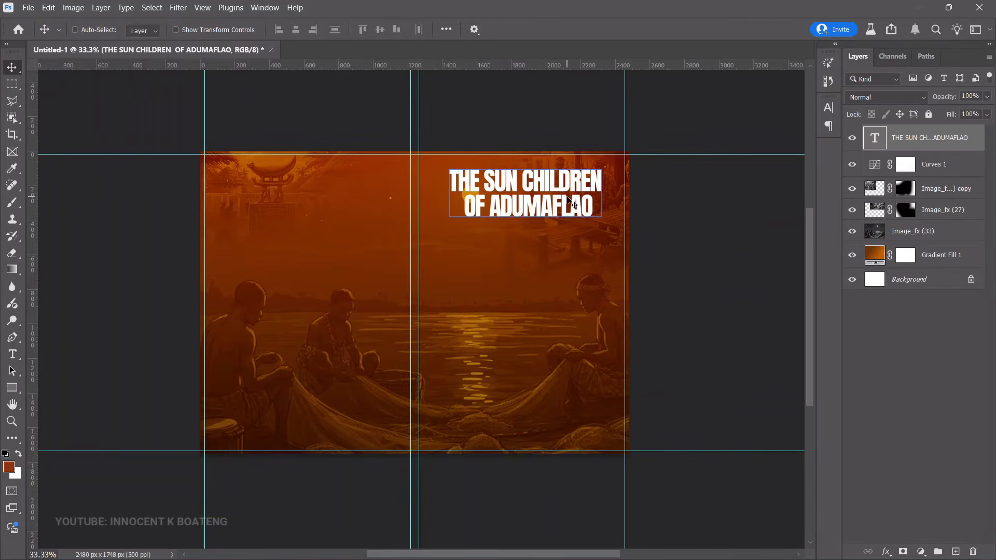
Select the fishing scene layer Image_fx (33), scale it down slightly from its upper-right corner, and commit it
{"action": "left_click", "coordinate": [462, 195], "text": "ctrl"}
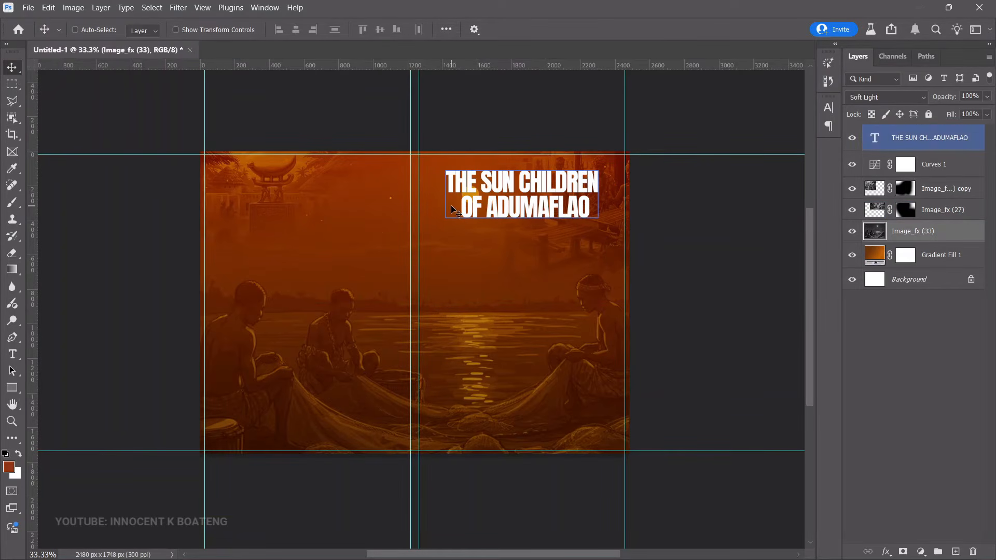
{"action": "key", "text": "ctrl+t"}
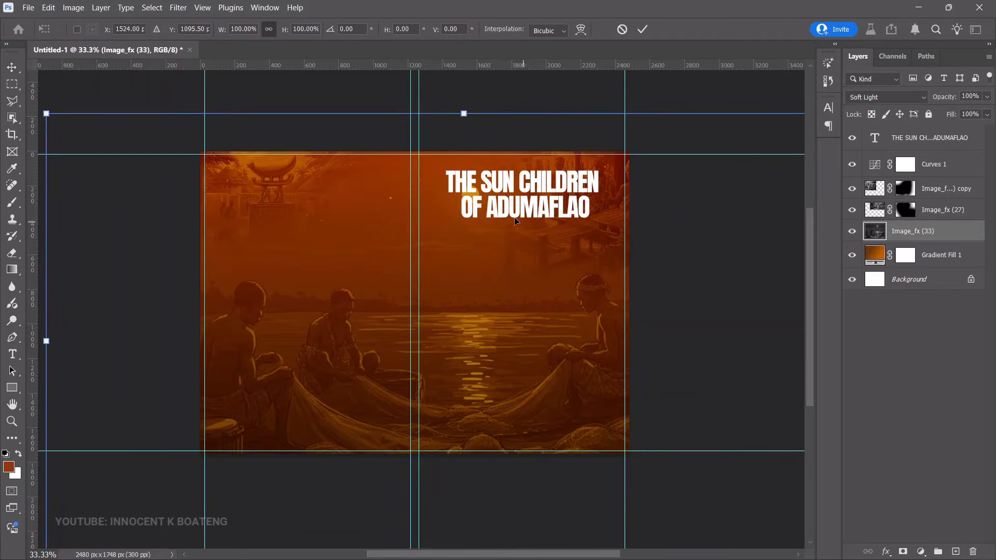
{"action": "scroll", "coordinate": [443, 254], "scroll_direction": "down", "scroll_amount": 3}
{"action": "scroll", "coordinate": [443, 253], "scroll_direction": "down", "scroll_amount": 3}
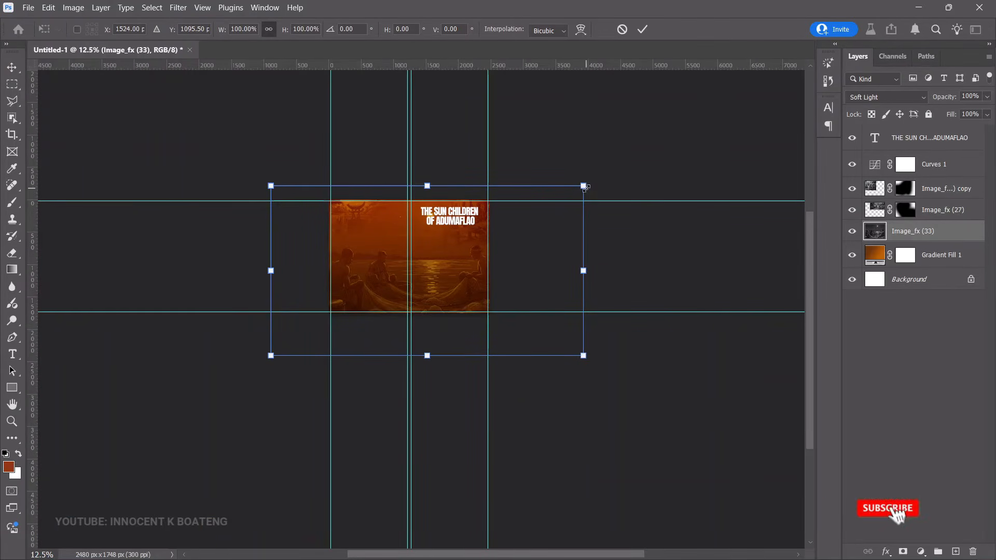
{"action": "left_click_drag", "start_coordinate": [582, 187], "coordinate": [569, 193]}
{"action": "key", "text": "Return"}
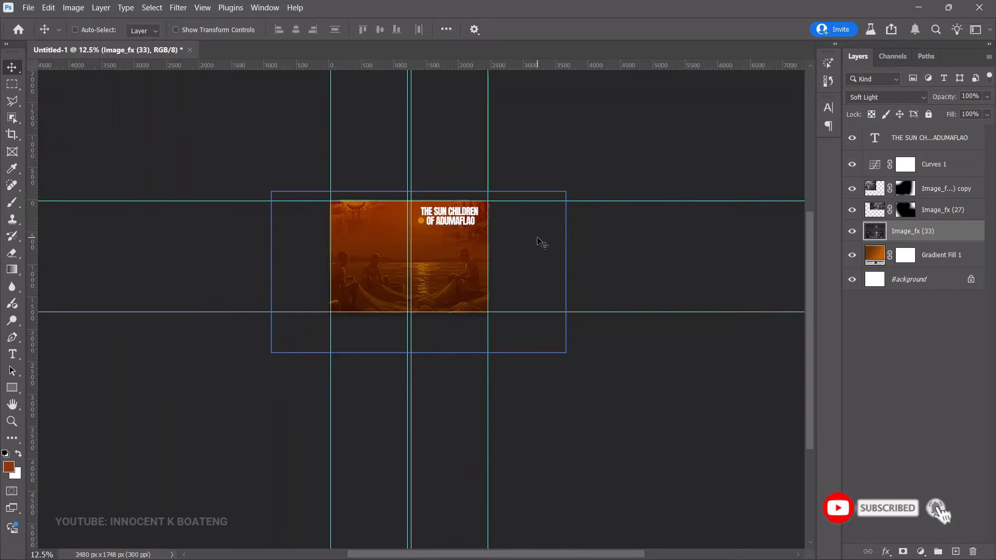
Change Gradient Fill 1 to a reversed Radial gradient at 46% scale and centre its glow on the front cover above the water
{"action": "scroll", "coordinate": [560, 328], "scroll_direction": "up", "scroll_amount": 3}
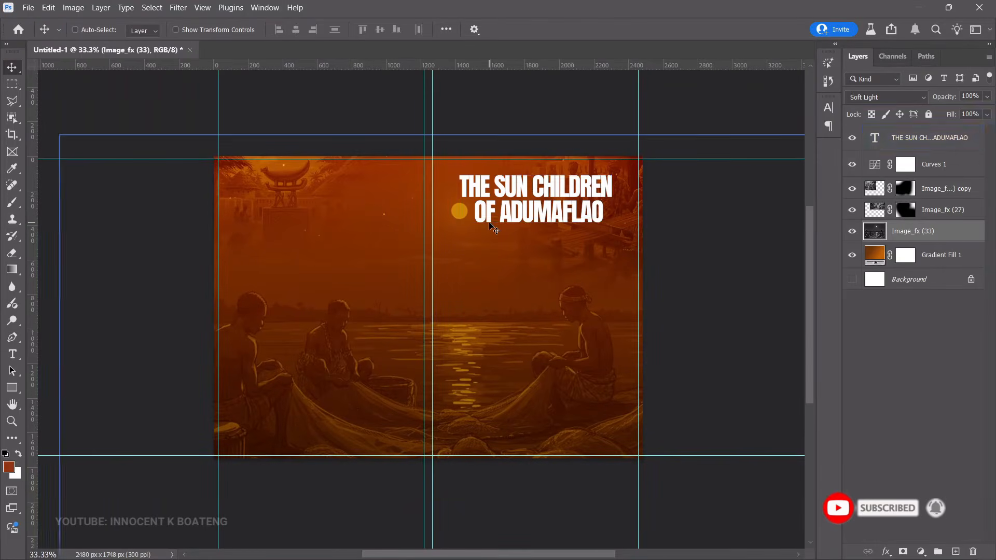
{"action": "double_click", "coordinate": [875, 255]}
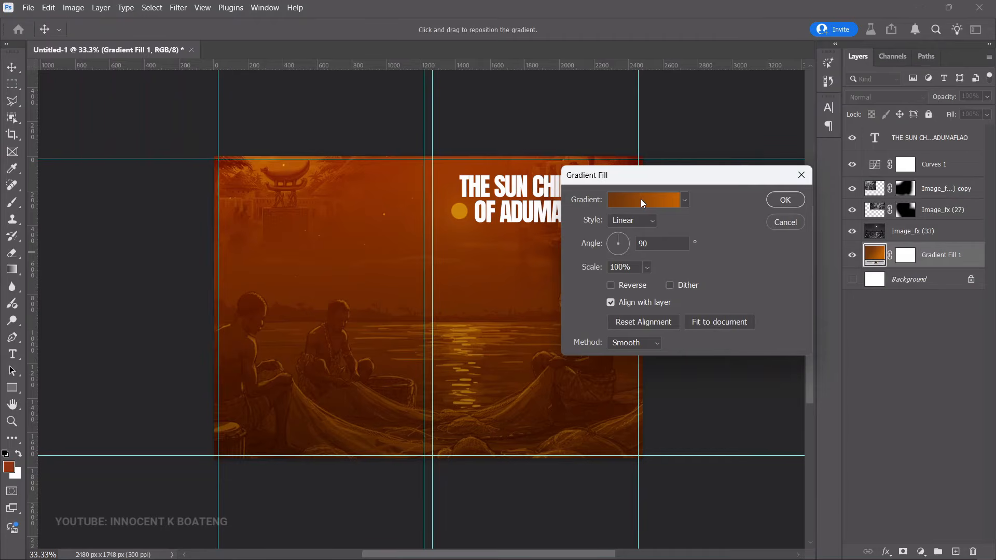
{"action": "left_click", "coordinate": [652, 201]}
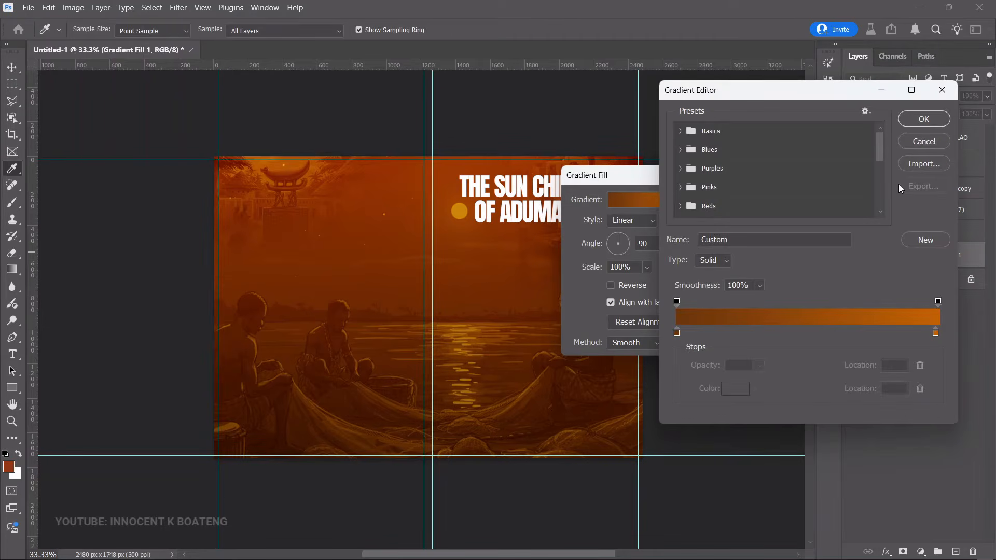
{"action": "left_click", "coordinate": [935, 138]}
{"action": "left_click", "coordinate": [632, 221]}
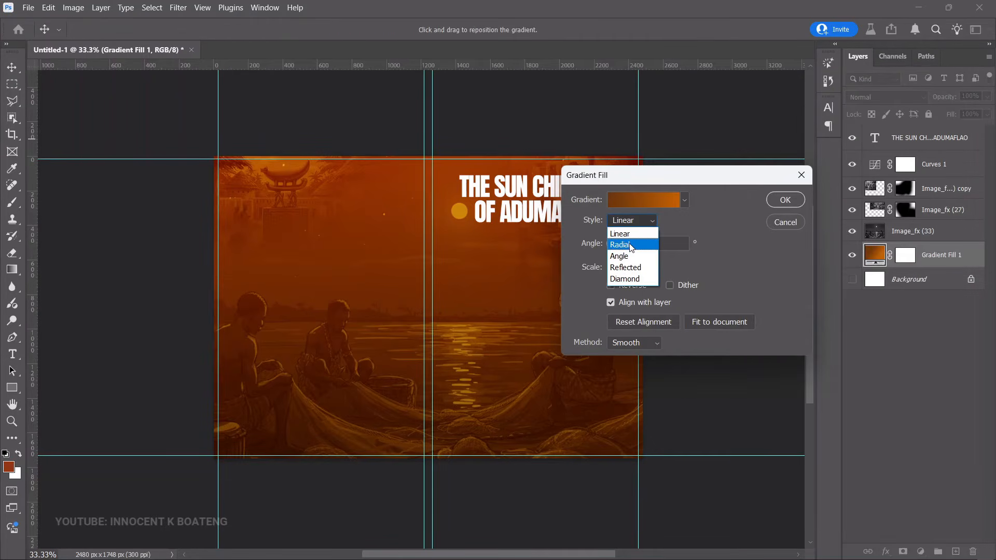
{"action": "left_click", "coordinate": [631, 245]}
{"action": "left_click", "coordinate": [612, 286]}
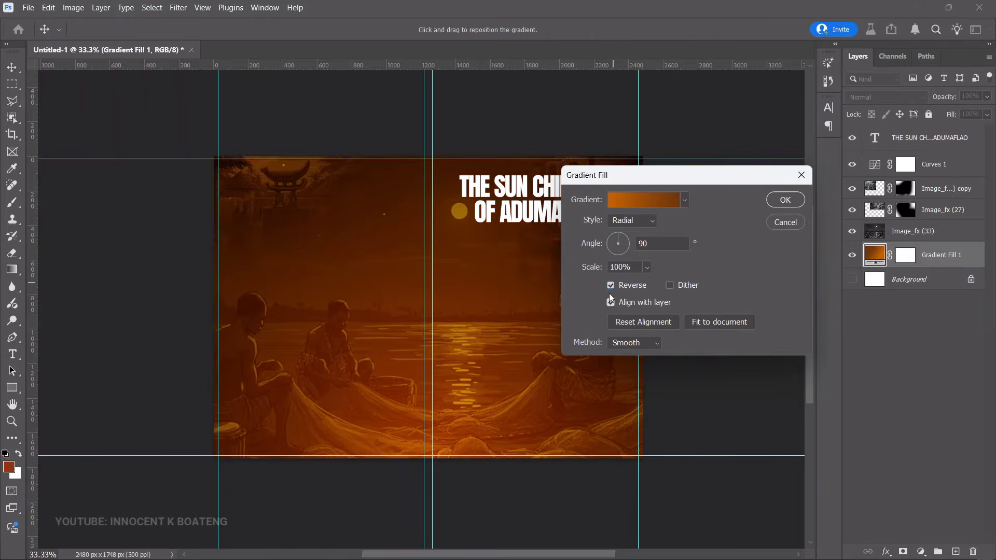
{"action": "left_click", "coordinate": [647, 267]}
{"action": "left_click_drag", "start_coordinate": [634, 283], "coordinate": [636, 283]}
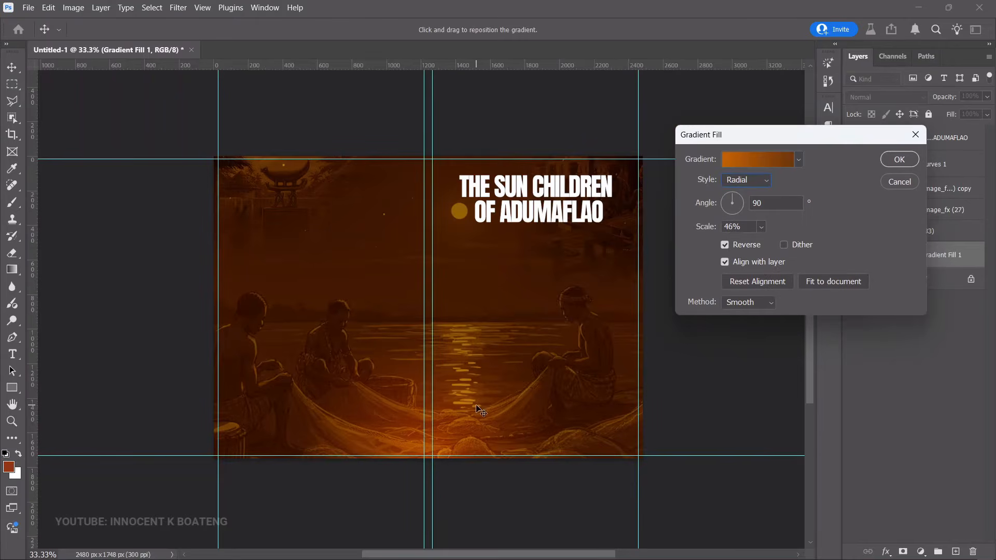
{"action": "left_click_drag", "start_coordinate": [476, 409], "coordinate": [565, 330]}
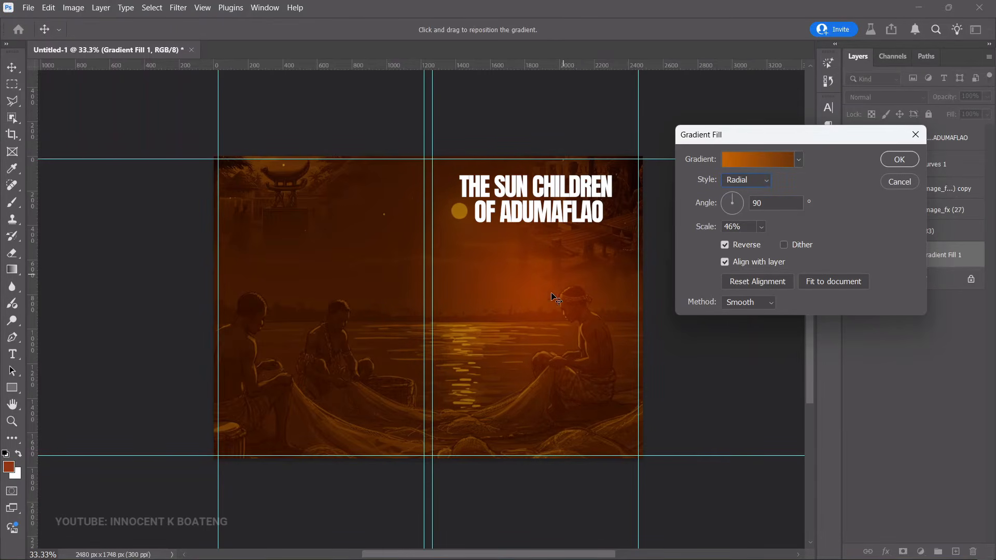
{"action": "left_click", "coordinate": [898, 159]}
Hide the Curves 1 adjustment layer and lower the Image_fx (27) copy layer's opacity to 75%
{"action": "left_click", "coordinate": [852, 165]}
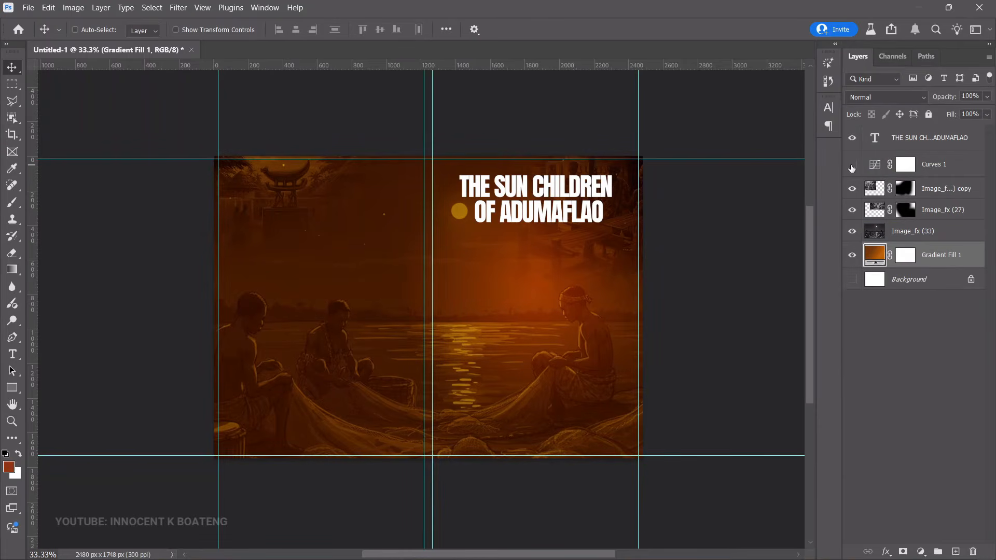
{"action": "left_click", "coordinate": [551, 272], "text": "ctrl"}
{"action": "left_click_drag", "start_coordinate": [558, 276], "coordinate": [642, 251]}
{"action": "key", "text": "ctrl+minus"}
{"action": "left_click", "coordinate": [941, 209]}
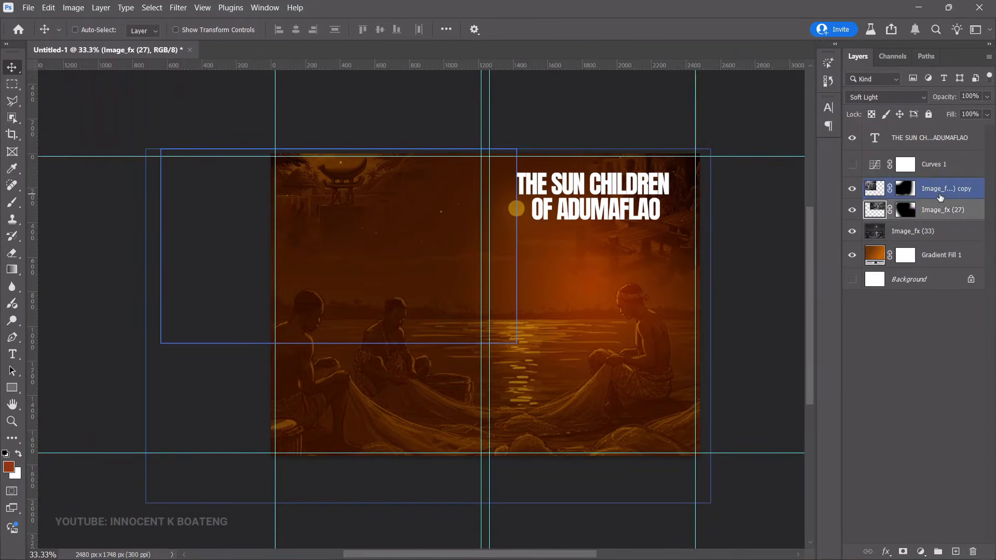
{"action": "left_click", "coordinate": [942, 193]}
{"action": "mouse_move", "coordinate": [941, 97]}
{"action": "left_mouse_down"}
{"action": "mouse_move", "coordinate": [918, 97]}
{"action": "mouse_move", "coordinate": [927, 98]}
{"action": "left_mouse_up"}
{"action": "left_click_drag", "start_coordinate": [587, 311], "coordinate": [533, 291]}
{"action": "scroll", "coordinate": [533, 296], "scroll_direction": "up", "scroll_amount": 1}
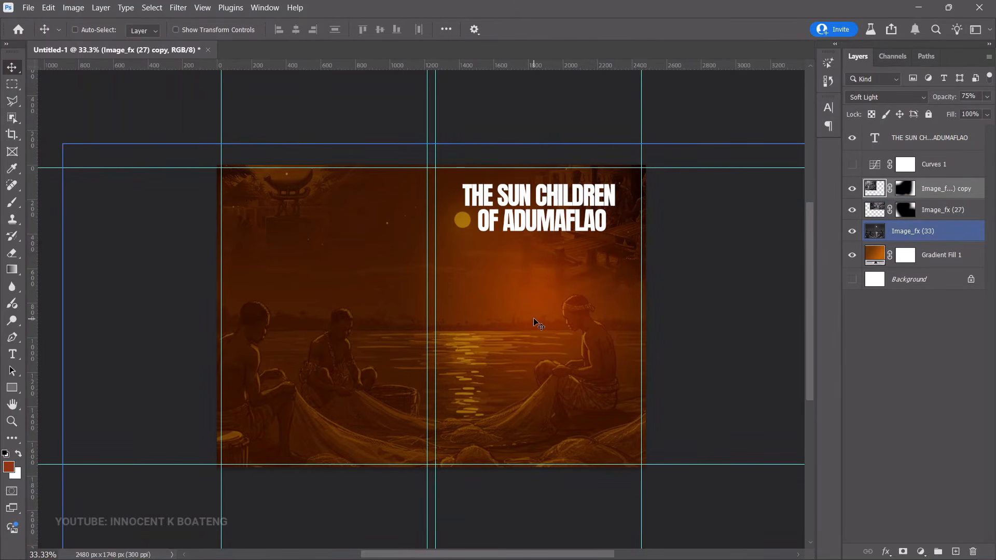
{"action": "scroll", "coordinate": [538, 322], "scroll_direction": "down", "scroll_amount": 1}
{"action": "scroll", "coordinate": [534, 313], "scroll_direction": "up", "scroll_amount": 1}
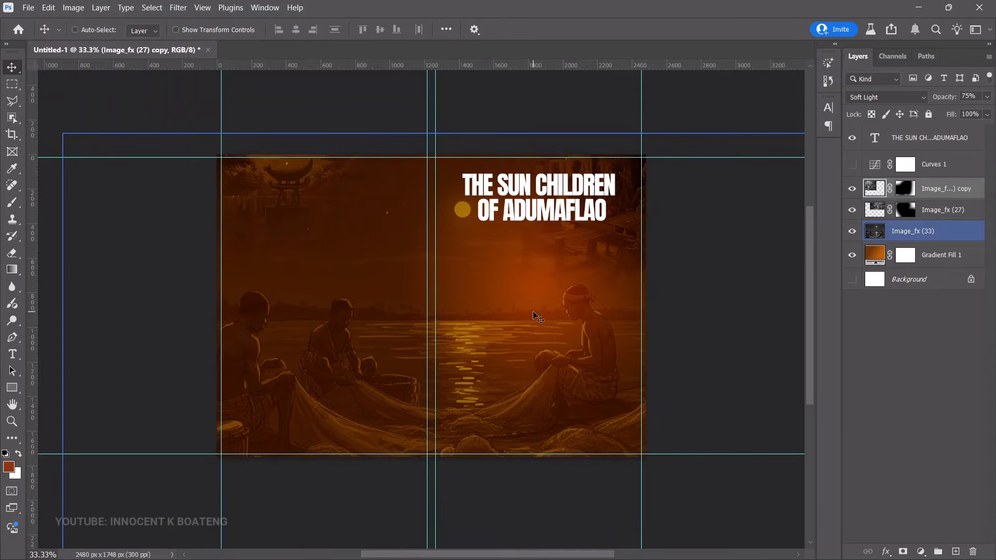
Add the white subtitle "THE FLAME OF GOMEKadi" in Trajan Pro Bold 35 pt just below the front cover title
{"action": "left_click", "coordinate": [944, 149]}
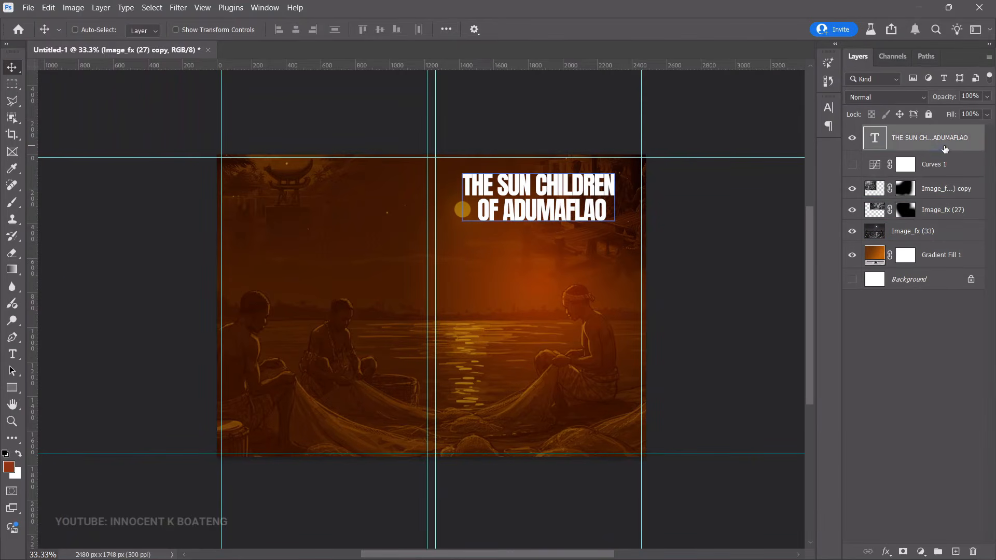
{"action": "key", "text": "z"}
{"action": "left_click", "coordinate": [576, 276]}
{"action": "left_click", "coordinate": [575, 276]}
{"action": "scroll", "coordinate": [497, 311], "scroll_direction": "up", "scroll_amount": 3}
{"action": "key", "text": "t"}
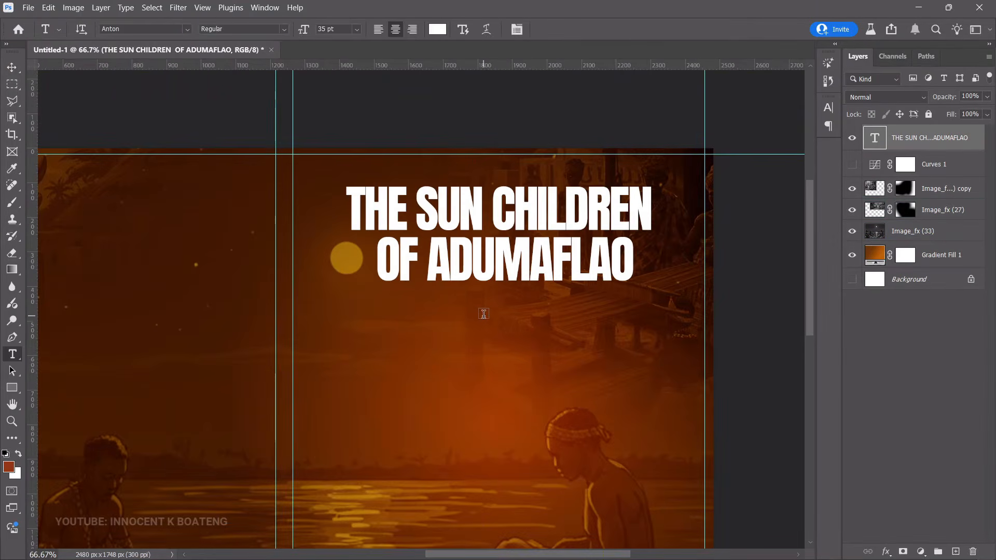
{"action": "left_click", "coordinate": [483, 314]}
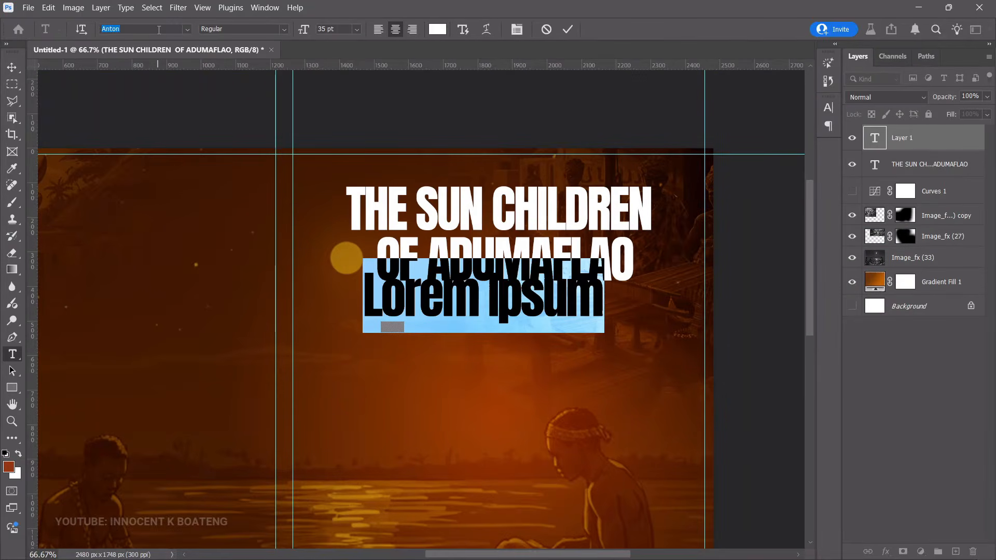
{"action": "type", "text": "trajan"}
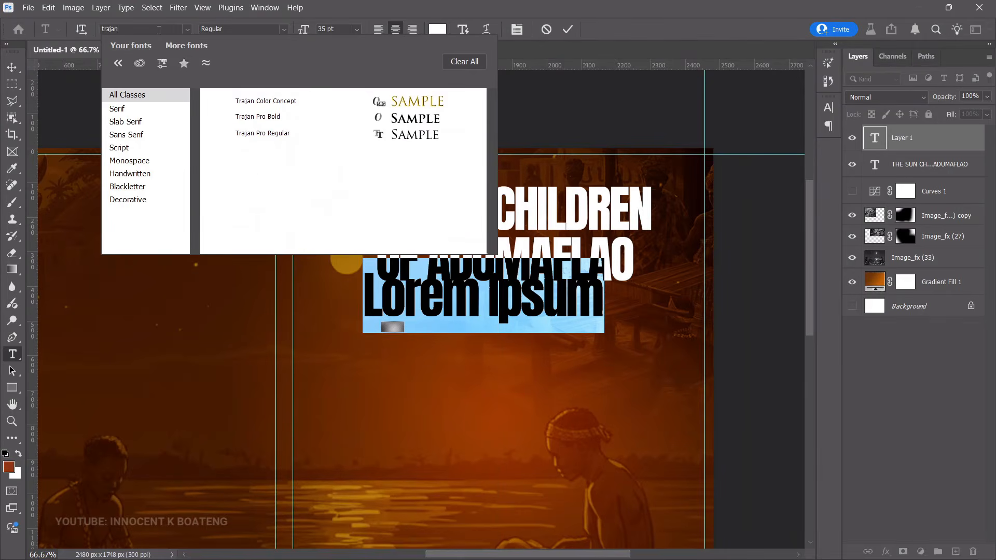
{"action": "left_click", "coordinate": [293, 117]}
{"action": "type", "text": "THE FLAME OF GOMEKadi"}
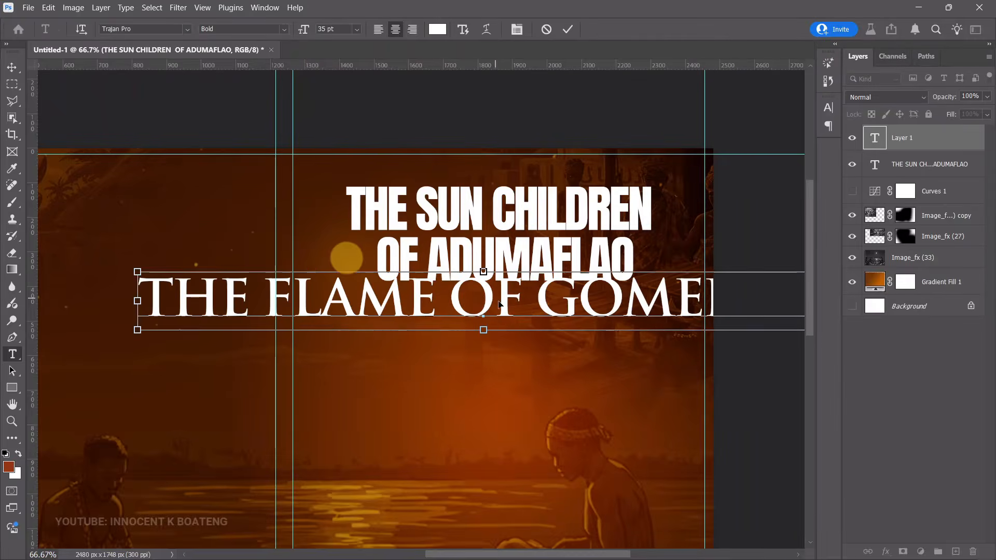
{"action": "key", "text": "ctrl+Return"}
Scale the subtitle down to about 23% and place it beneath the second line of the title
{"action": "key", "text": "ctrl+t"}
{"action": "left_click_drag", "start_coordinate": [138, 272], "coordinate": [457, 305]}
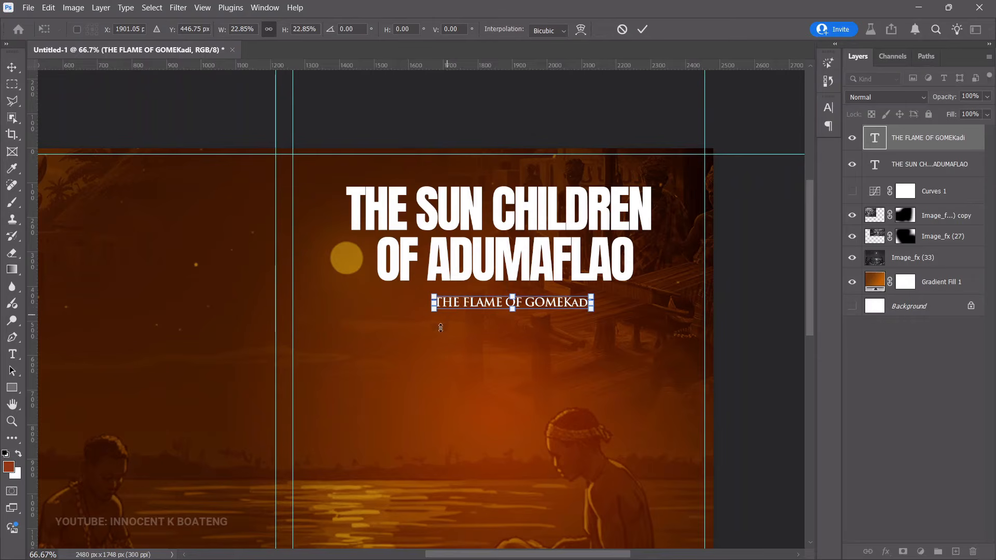
{"action": "key", "text": "Return"}
{"action": "key", "text": "z"}
{"action": "left_click", "coordinate": [490, 277], "text": "alt"}
{"action": "left_click", "coordinate": [490, 277], "text": "alt"}
{"action": "left_click_drag", "start_coordinate": [524, 330], "coordinate": [522, 268]}
{"action": "key", "text": "v"}
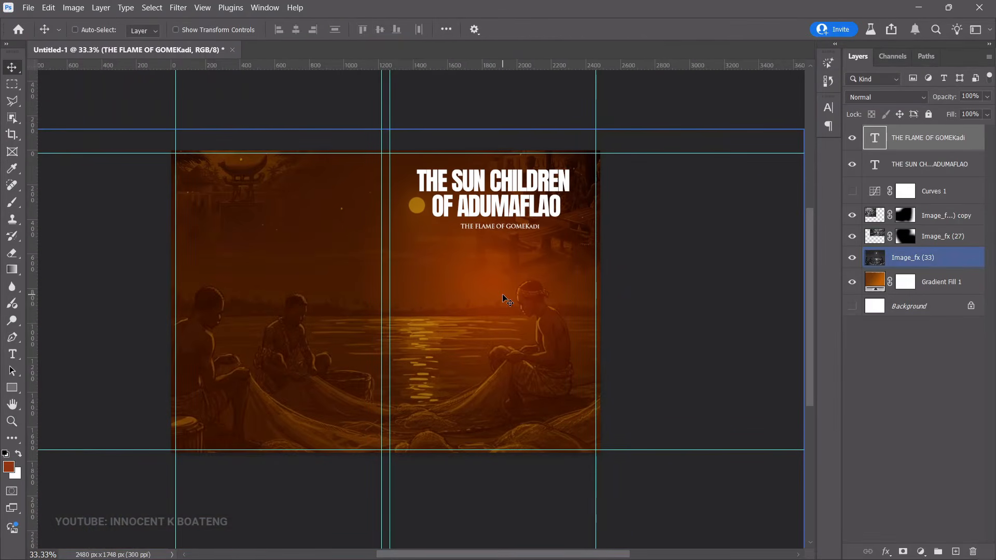
{"action": "left_click_drag", "start_coordinate": [536, 298], "coordinate": [581, 289]}
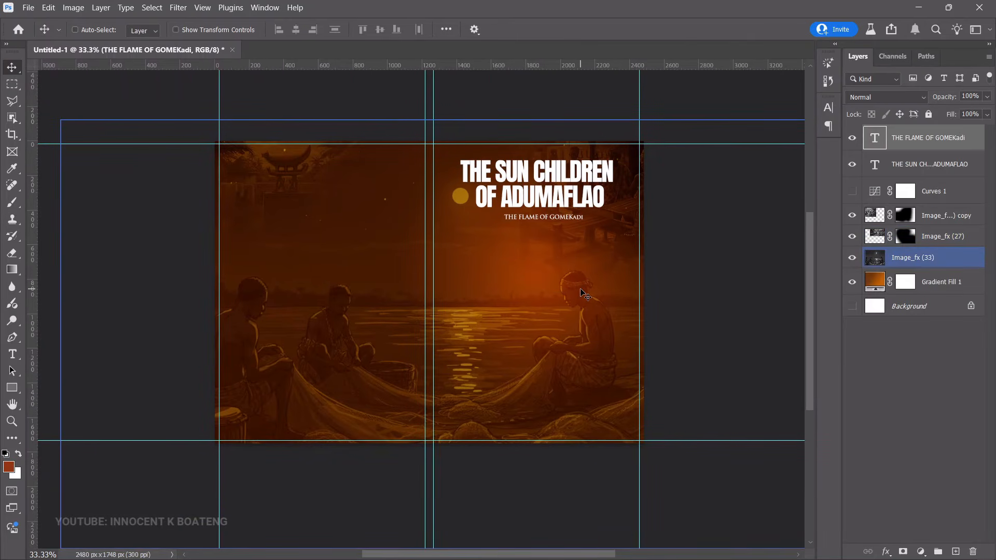
Open Image_fx (31) with the two children holding a lantern, unlock its background layer and remove the image's background
{"action": "key", "text": "ctrl+o"}
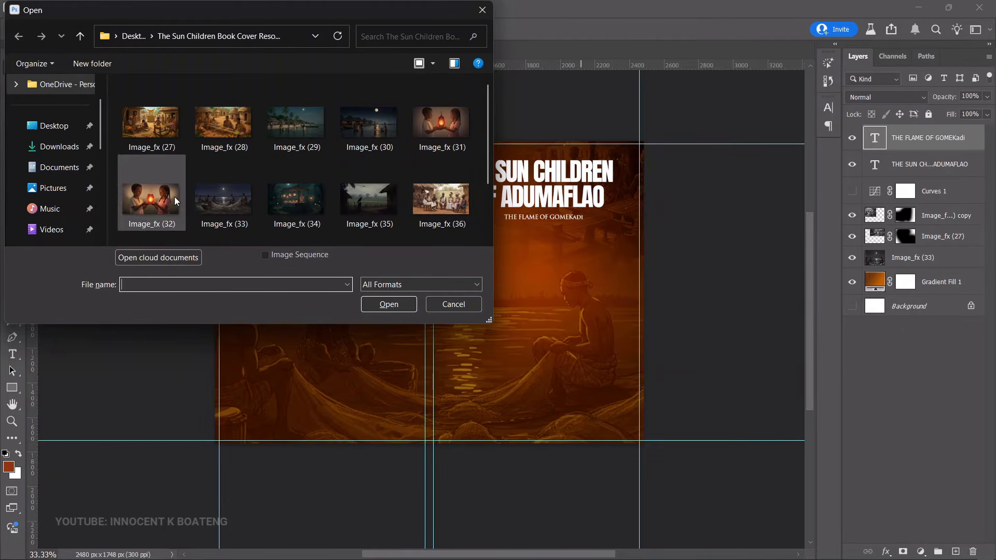
{"action": "double_click", "coordinate": [442, 123]}
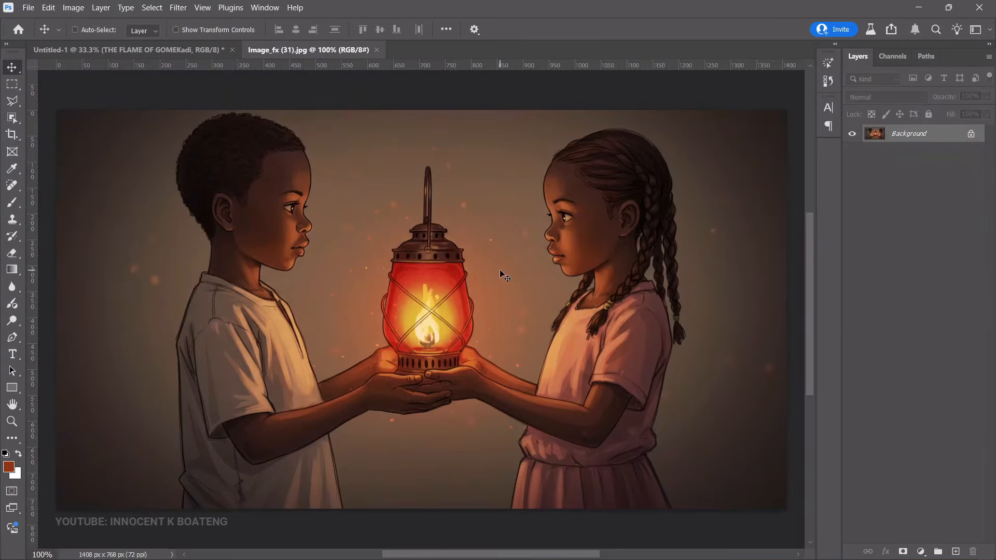
{"action": "key", "text": "z"}
{"action": "left_click", "coordinate": [526, 264], "text": "alt"}
{"action": "left_click", "coordinate": [971, 134]}
{"action": "left_click", "coordinate": [265, 7]}
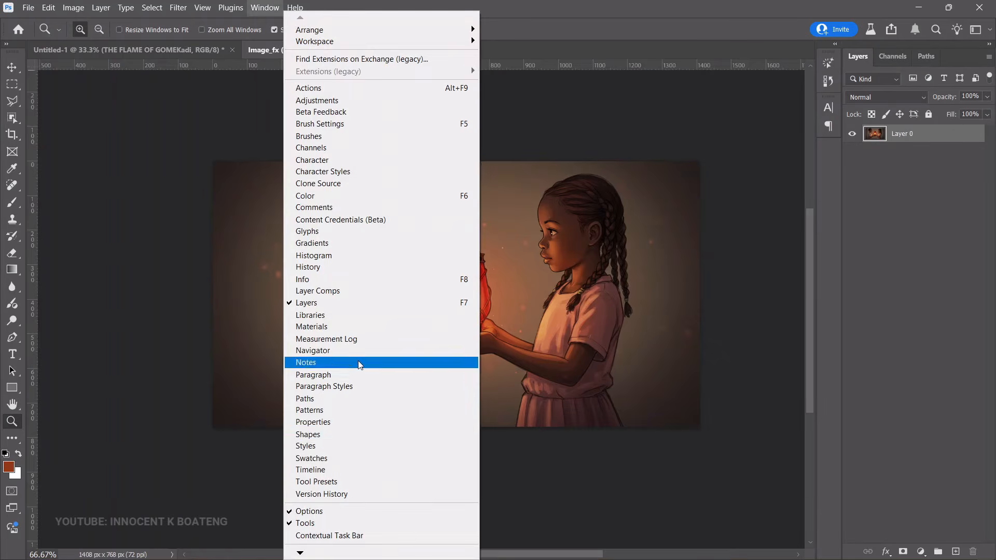
{"action": "left_click", "coordinate": [341, 423]}
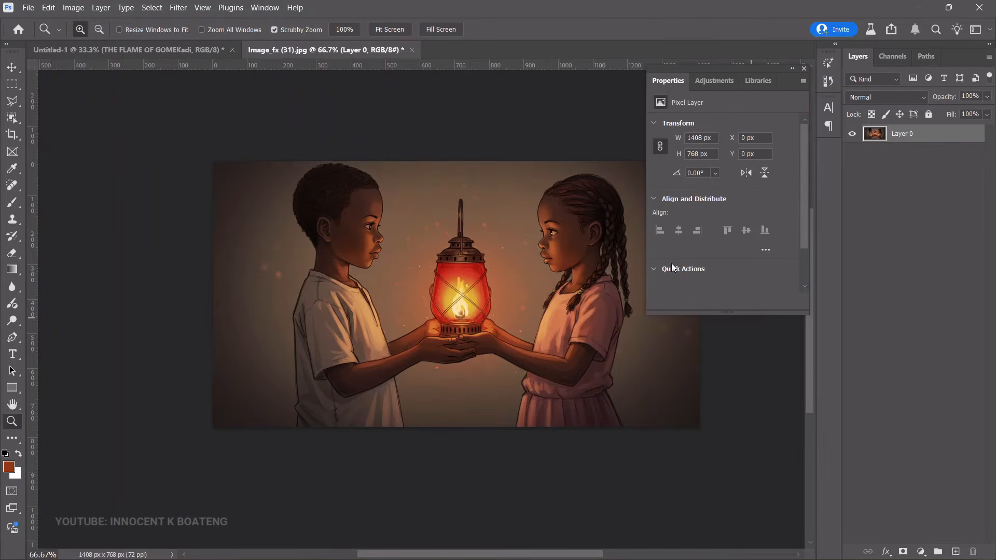
{"action": "left_click", "coordinate": [691, 274]}
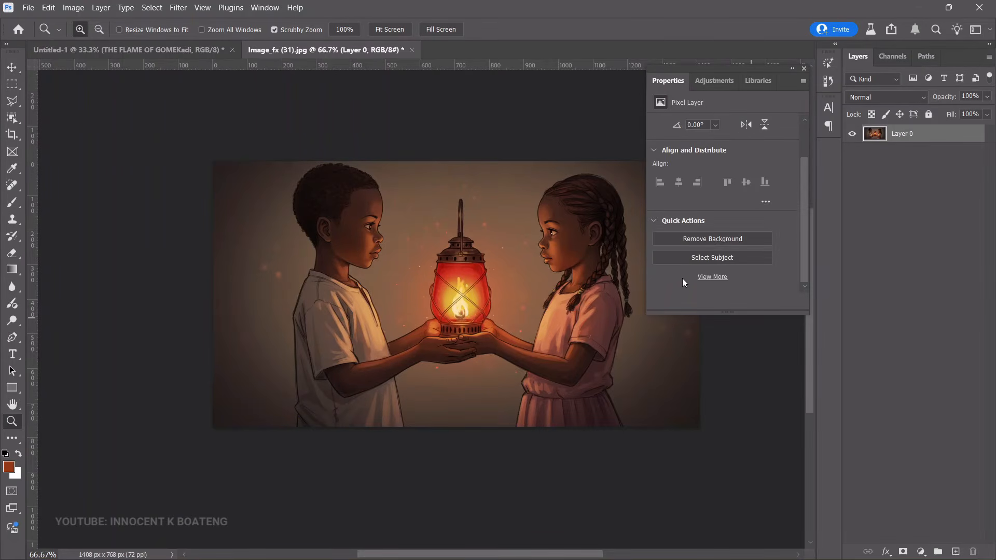
{"action": "left_click", "coordinate": [695, 238]}
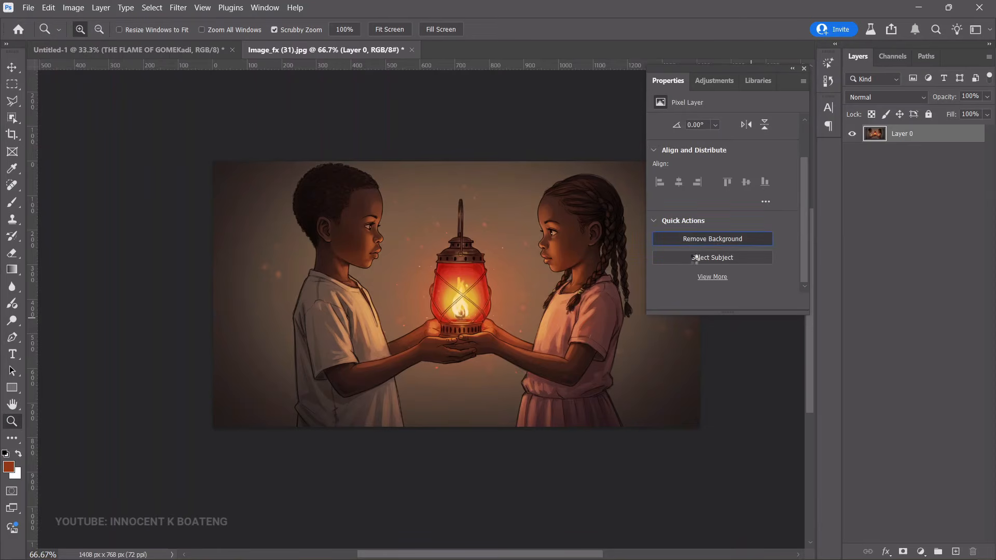
Bring the cut-out children into the cover document, place them at the bottom of the front cover and enlarge them slightly
{"action": "left_click", "coordinate": [15, 68]}
{"action": "left_click_drag", "start_coordinate": [559, 267], "coordinate": [199, 67]}
{"action": "left_click_drag", "start_coordinate": [403, 335], "coordinate": [601, 391]}
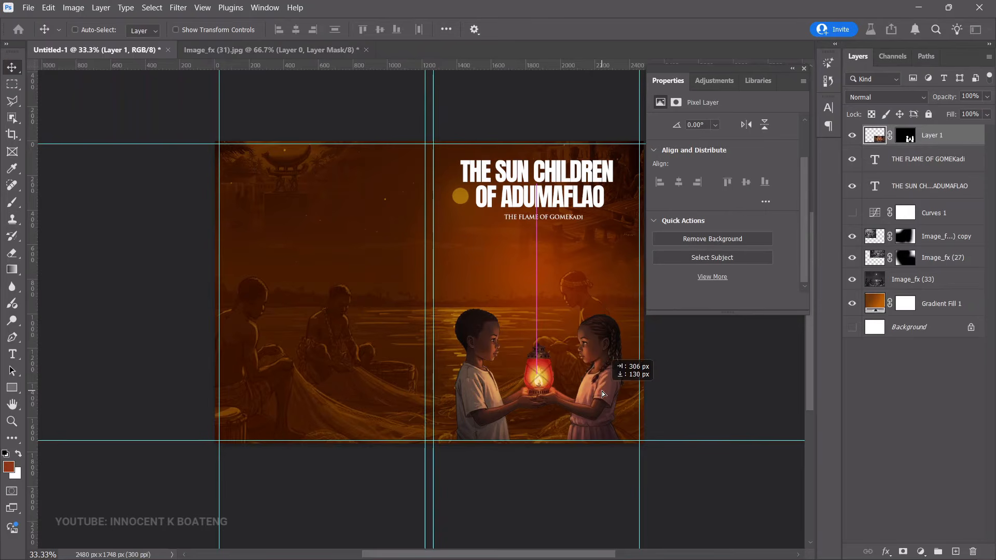
{"action": "key", "text": "ctrl+t"}
{"action": "left_click_drag", "start_coordinate": [415, 309], "coordinate": [400, 300]}
{"action": "left_click_drag", "start_coordinate": [488, 319], "coordinate": [496, 319]}
{"action": "key", "text": "Return"}
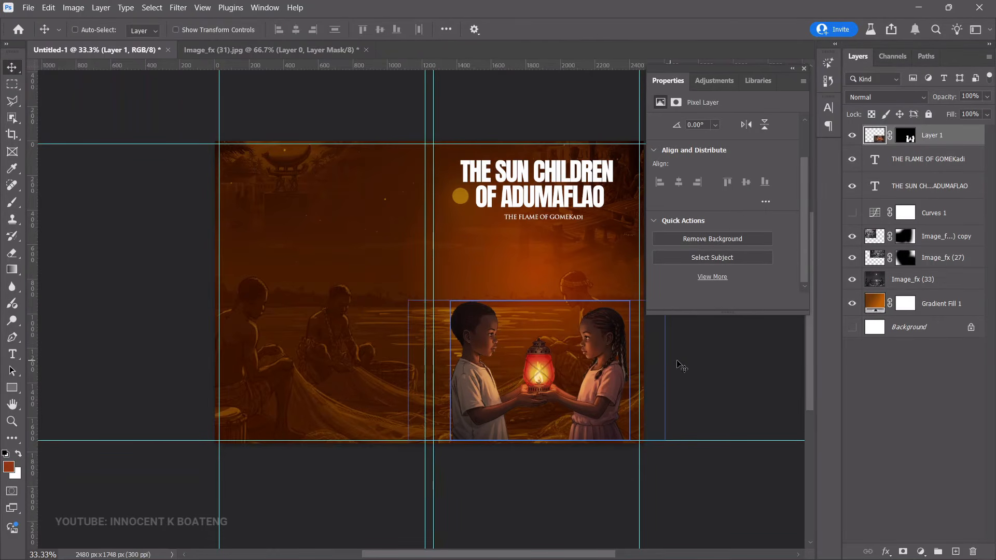
Nudge the children slightly left and down to the canvas's bottom edge, and check the placement with the guides hidden
{"action": "key", "text": "Left"}
{"action": "key", "text": "Left"}
{"action": "key", "text": "Left"}
{"action": "key", "text": "Left"}
{"action": "key", "text": "Down"}
{"action": "key", "text": "Down"}
{"action": "key", "text": "Down"}
{"action": "key", "text": "Down"}
{"action": "key", "text": "Down"}
{"action": "key", "text": "Down"}
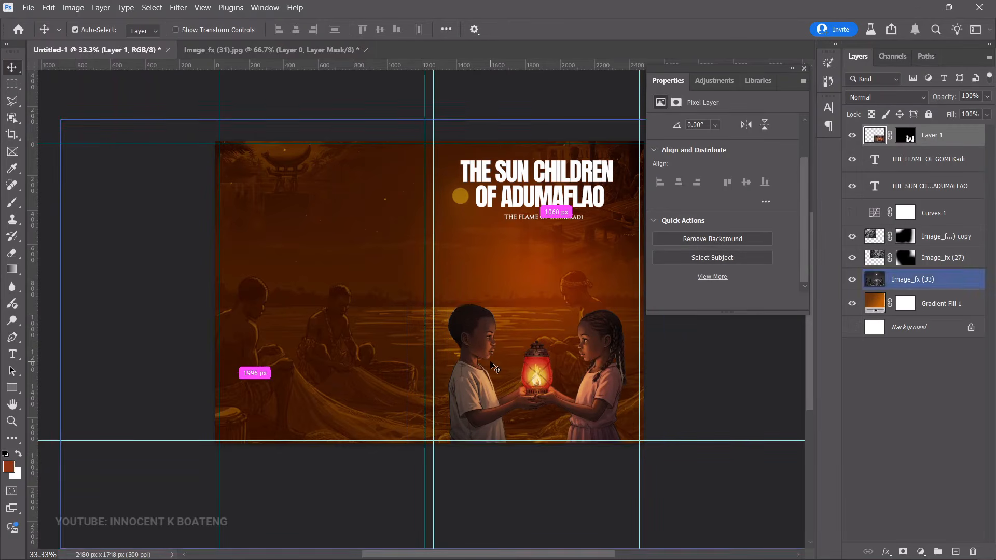
{"action": "key", "text": "ctrl+h"}
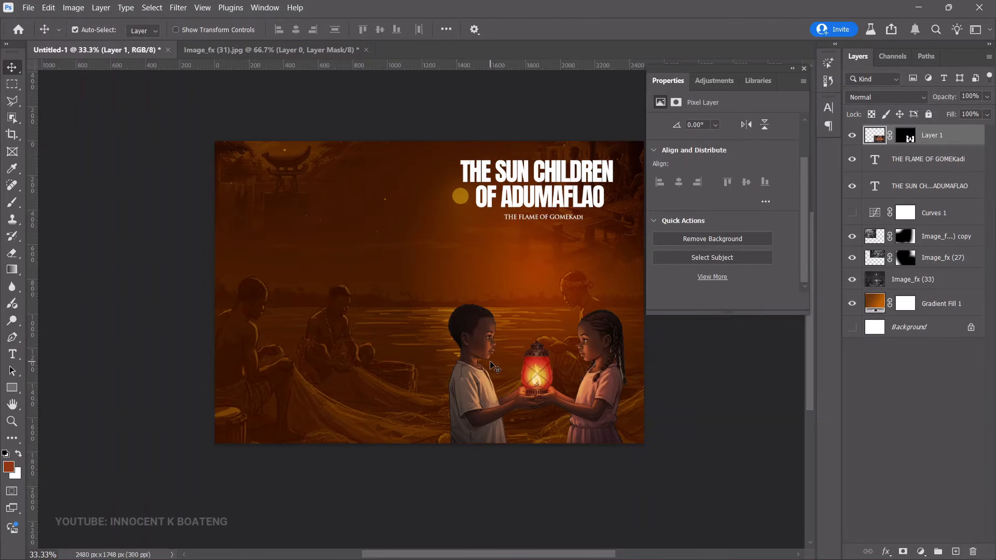
{"action": "key", "text": "ctrl+h"}
{"action": "key", "text": "ctrl+h"}
{"action": "key", "text": "ctrl+h"}
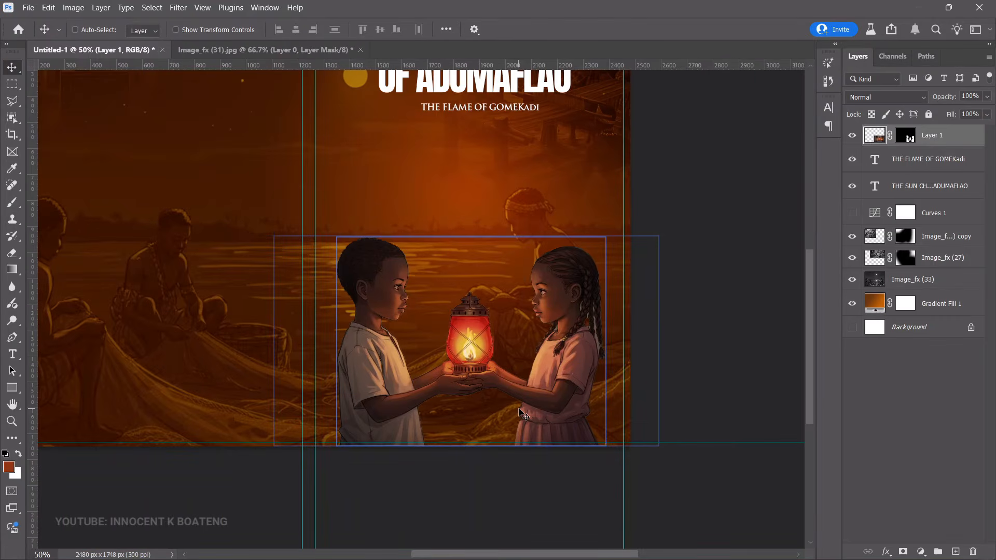
Add the author's full name as white Poppins SemiBold 35 pt text across the lower part of the front cover
{"action": "key", "text": "t"}
{"action": "scroll", "coordinate": [449, 476], "scroll_direction": "up", "scroll_amount": 2}
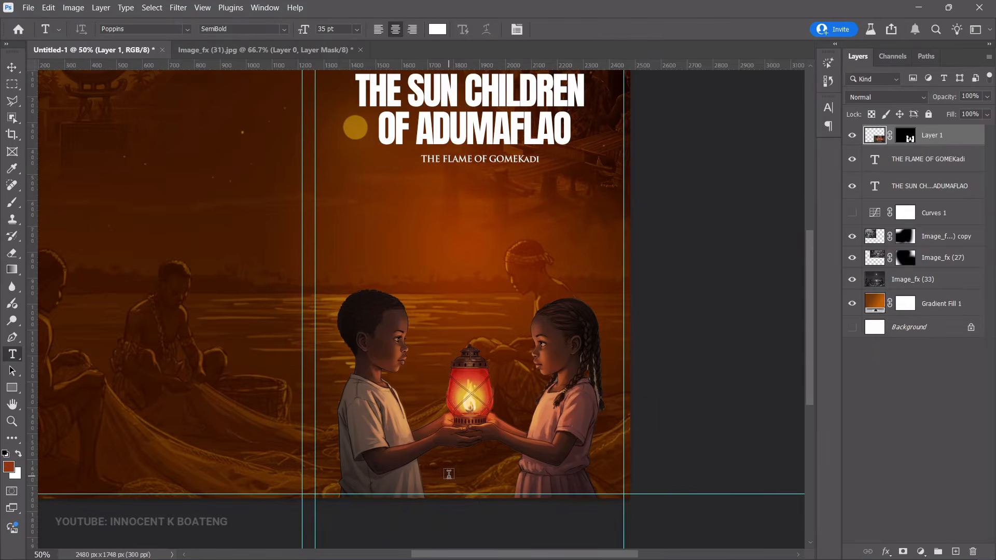
{"action": "left_click", "coordinate": [449, 473]}
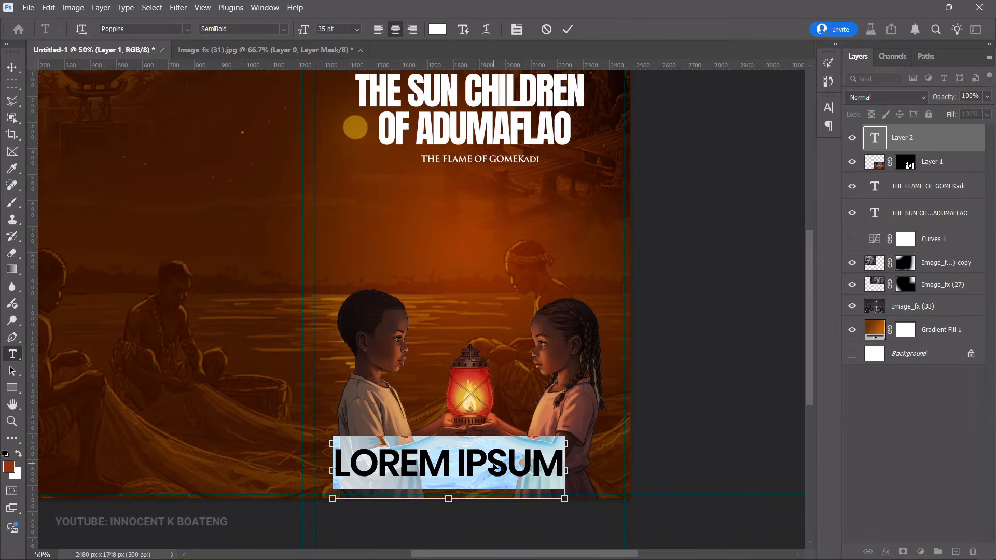
{"action": "key", "text": "ctrl+v"}
{"action": "left_click", "coordinate": [12, 67]}
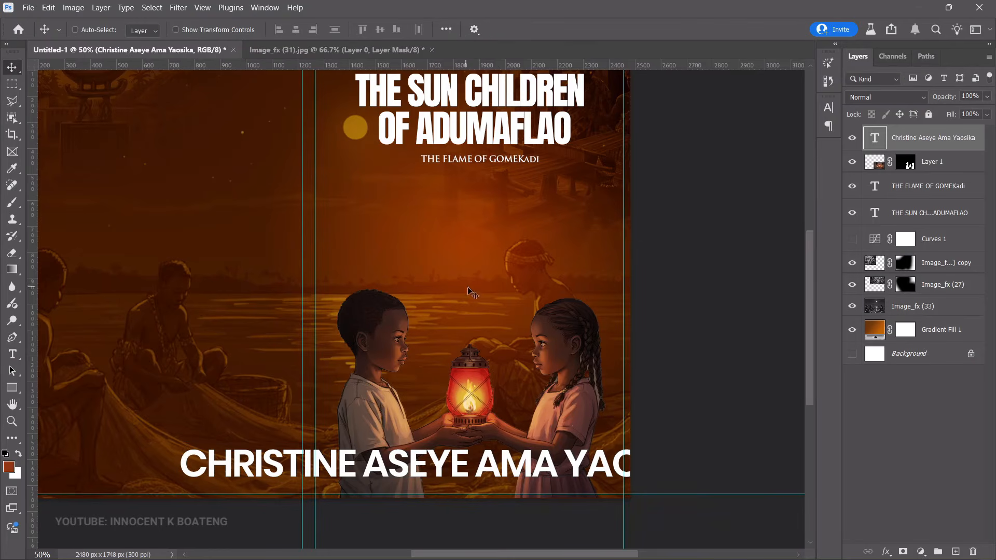
Scale the author name down to fit the front cover and position it beneath the lantern, just above the bottom guide
{"action": "key", "text": "ctrl+t"}
{"action": "left_click_drag", "start_coordinate": [720, 443], "coordinate": [473, 420]}
{"action": "key", "text": "Return"}
{"action": "key", "text": "ctrl+space"}
{"action": "left_click", "coordinate": [479, 466]}
{"action": "left_click", "coordinate": [479, 466]}
{"action": "left_click", "coordinate": [479, 466]}
{"action": "left_click", "coordinate": [473, 419], "text": "alt"}
{"action": "mouse_move", "coordinate": [492, 431]}
{"action": "left_mouse_down"}
{"action": "mouse_move", "coordinate": [503, 429]}
{"action": "mouse_move", "coordinate": [492, 431]}
{"action": "left_mouse_up"}
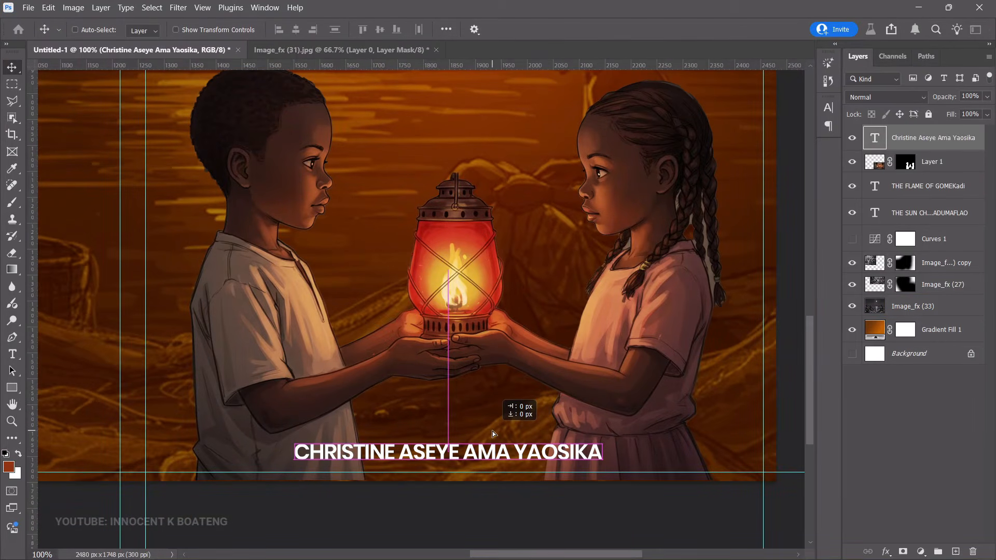
{"action": "left_click_drag", "start_coordinate": [492, 431], "coordinate": [514, 441]}
Place the image of glowing orange sparks on black as an embedded object directly above the children's layer
{"action": "key", "text": "z"}
{"action": "left_click", "coordinate": [518, 446], "text": "alt"}
{"action": "left_click", "coordinate": [518, 446], "text": "alt"}
{"action": "left_click", "coordinate": [519, 446], "text": "alt"}
{"action": "left_click", "coordinate": [931, 162]}
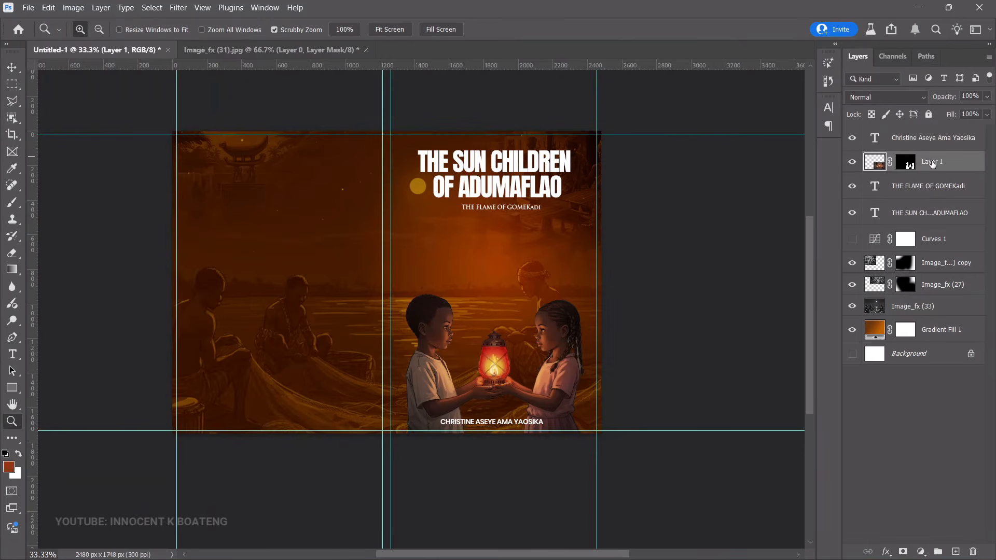
{"action": "left_click", "coordinate": [546, 353]}
{"action": "left_click", "coordinate": [526, 378]}
{"action": "key", "text": "v"}
{"action": "left_click_drag", "start_coordinate": [525, 377], "coordinate": [540, 325]}
{"action": "left_click", "coordinate": [28, 7]}
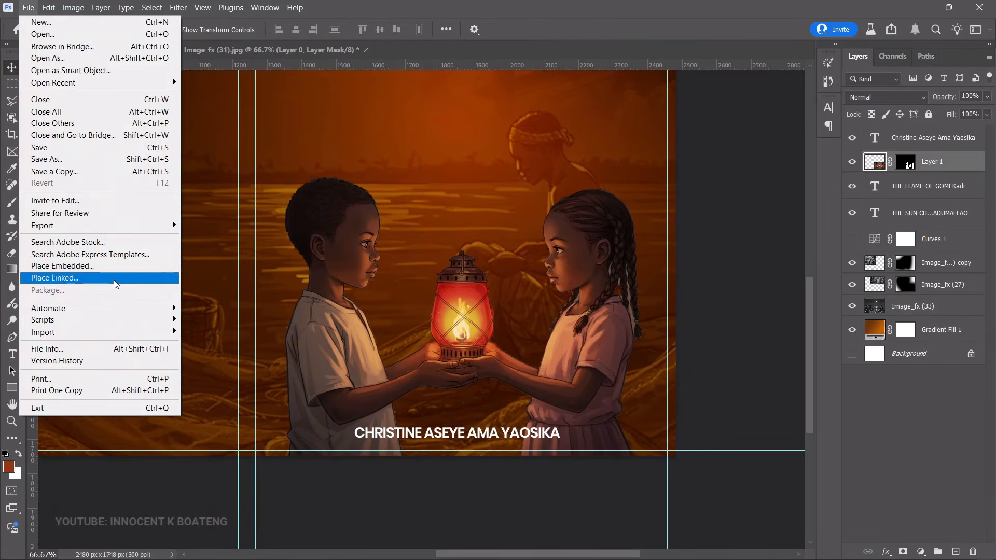
{"action": "left_click", "coordinate": [78, 260]}
{"action": "double_click", "coordinate": [366, 197]}
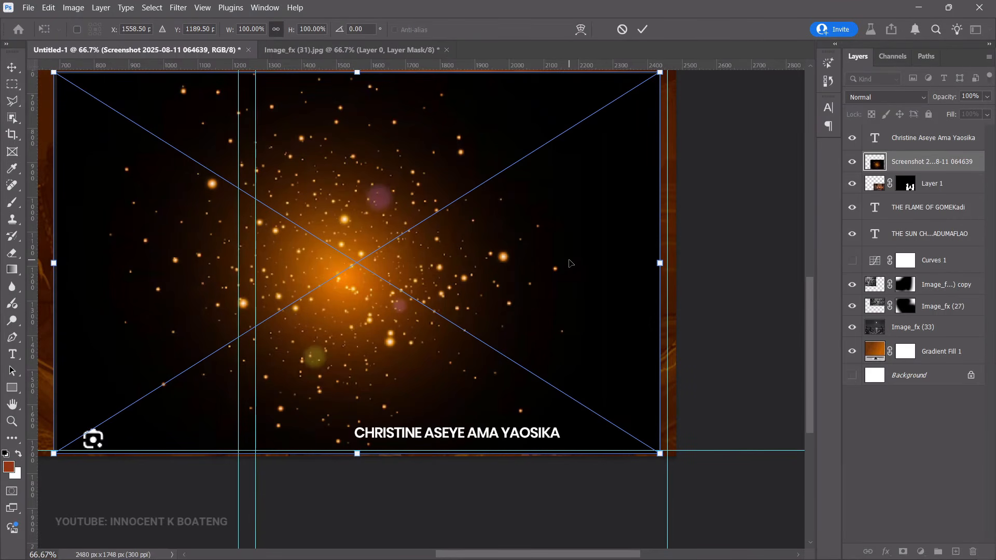
Set the sparks image to Screen blending, scale it to about 48% and position it around the lantern
{"action": "left_click", "coordinate": [913, 100]}
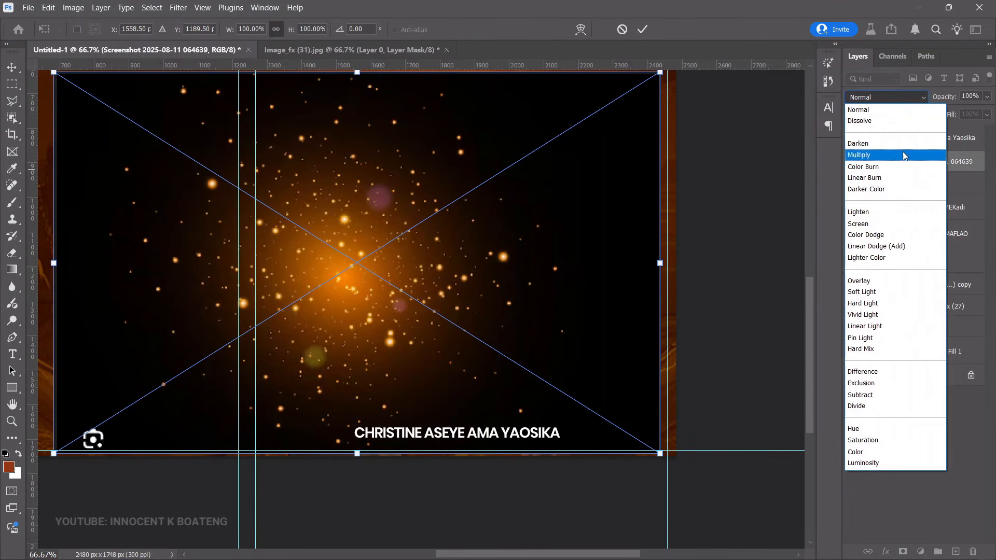
{"action": "left_click", "coordinate": [885, 223]}
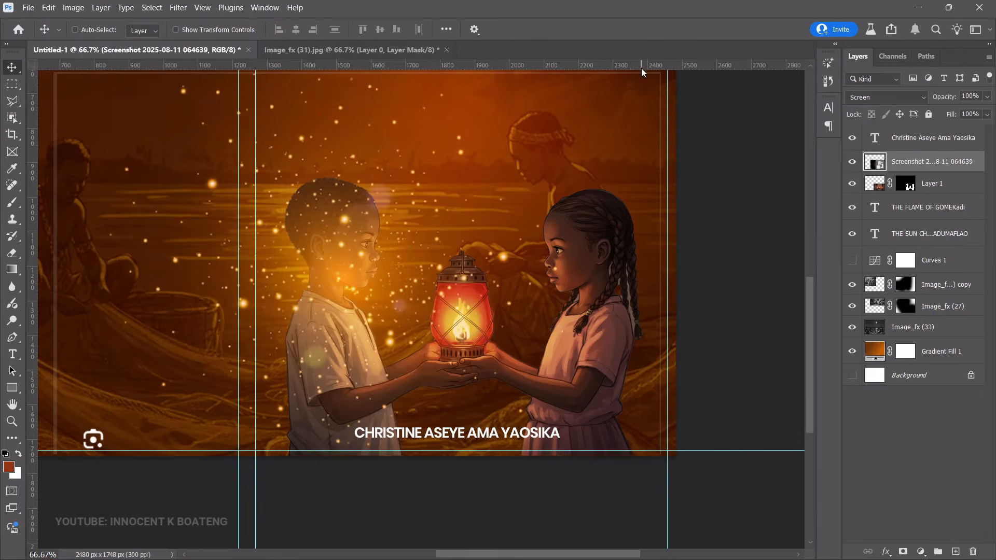
{"action": "scroll", "coordinate": [641, 216], "scroll_direction": "down", "scroll_amount": 3}
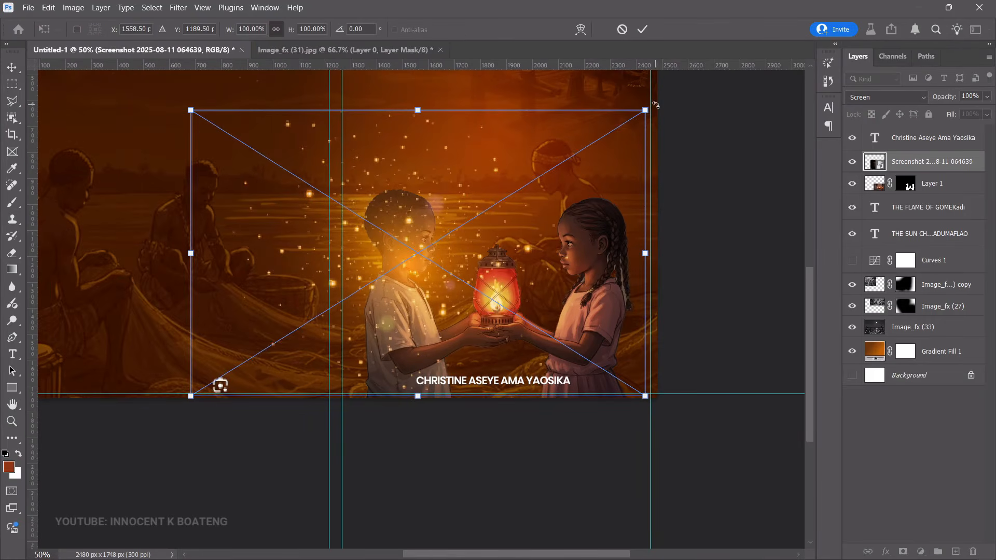
{"action": "left_click_drag", "start_coordinate": [647, 110], "coordinate": [422, 263]}
{"action": "left_click_drag", "start_coordinate": [356, 329], "coordinate": [561, 301]}
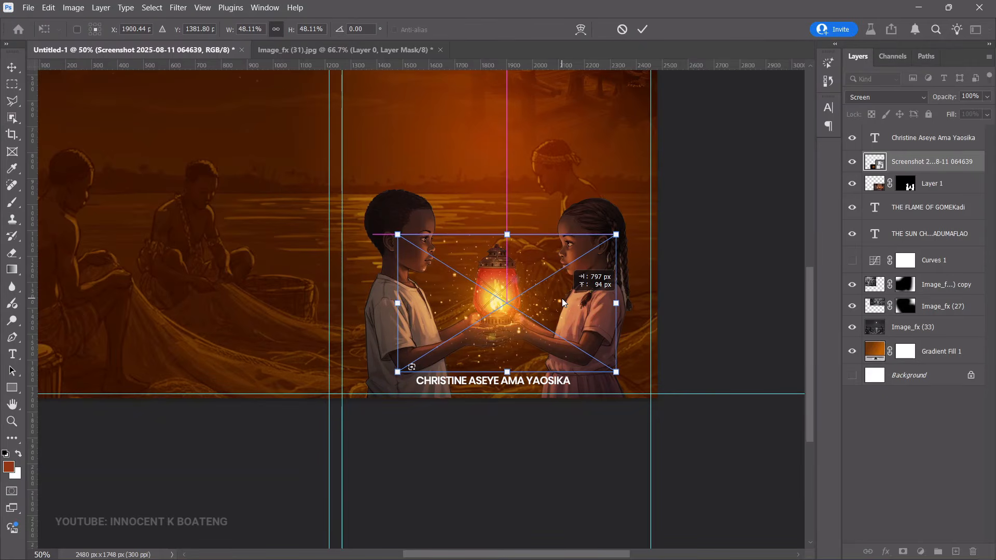
{"action": "key", "text": "Return"}
Rasterize the sparks layer and add a layer mask to it
{"action": "key", "text": "z"}
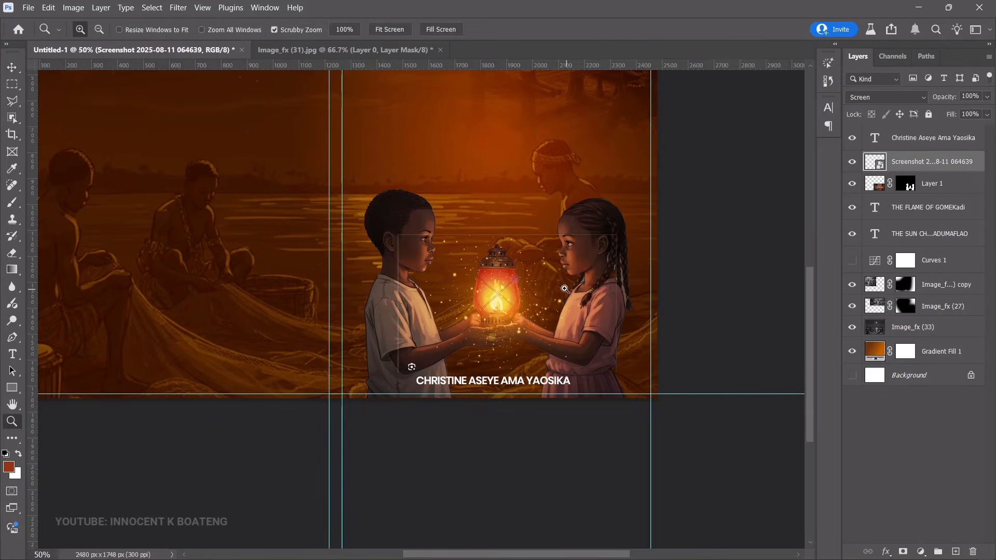
{"action": "double_click", "coordinate": [563, 359]}
{"action": "key", "text": "v"}
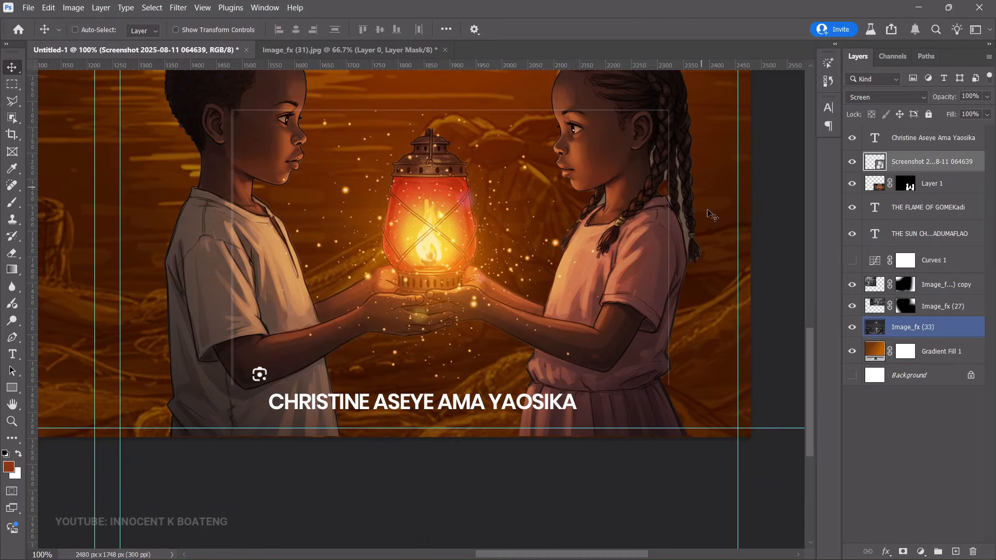
{"action": "right_click", "coordinate": [923, 161]}
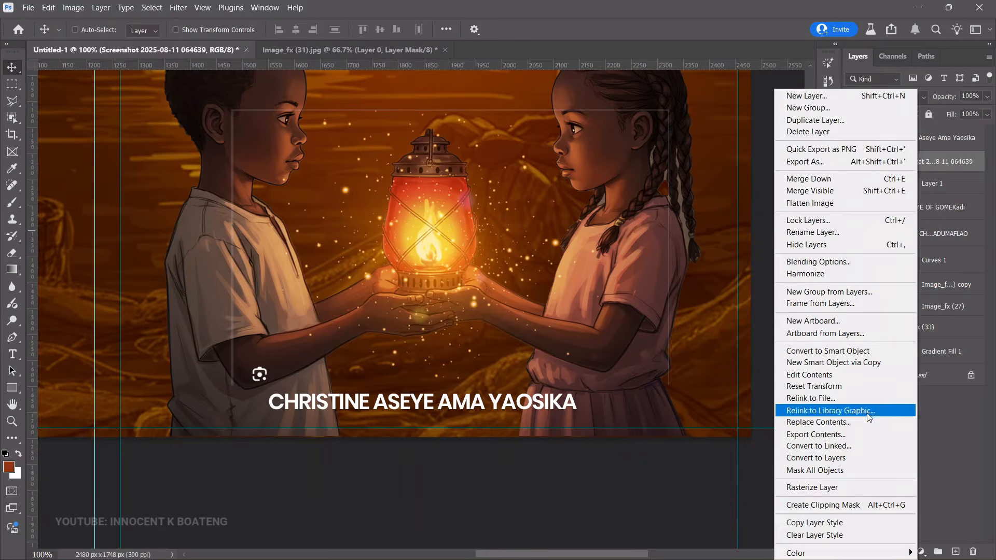
{"action": "left_click", "coordinate": [835, 489]}
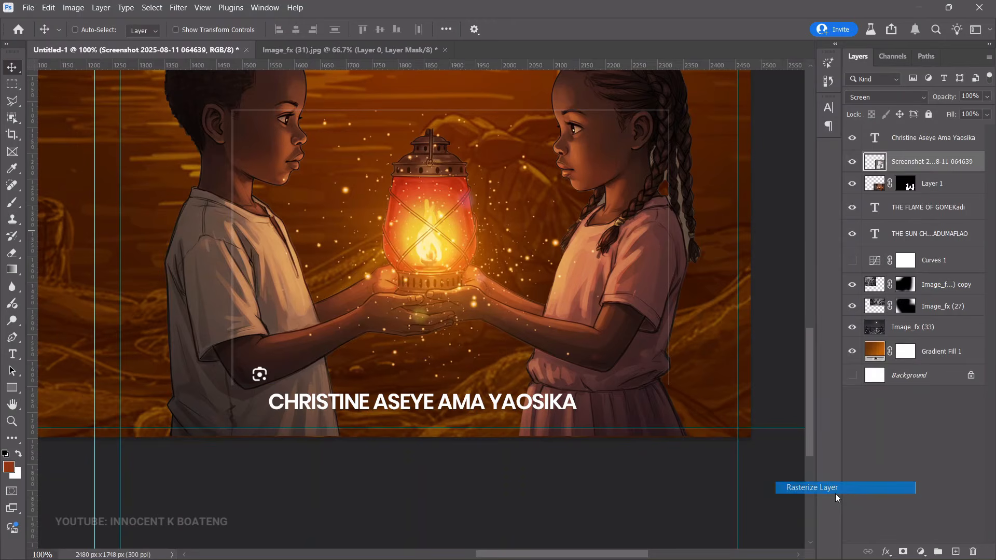
{"action": "left_click", "coordinate": [903, 551]}
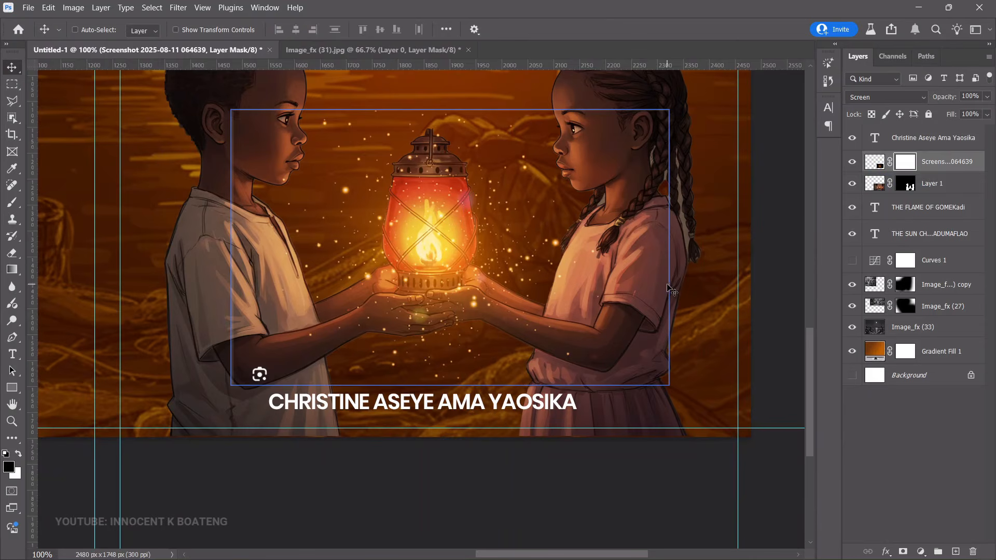
Paint black on the sparks mask with a 150 px brush to hide the image's edge lines and camera icon
{"action": "key", "text": "b"}
{"action": "key", "text": "["}
{"action": "key", "text": "["}
{"action": "key", "text": "["}
{"action": "key", "text": "["}
{"action": "key", "text": "["}
{"action": "key", "text": "["}
{"action": "key", "text": "["}
{"action": "key", "text": "["}
{"action": "key", "text": "["}
{"action": "key", "text": "["}
{"action": "key", "text": "["}
{"action": "key", "text": "["}
{"action": "key", "text": "["}
{"action": "key", "text": "["}
{"action": "key", "text": "["}
{"action": "key", "text": "["}
{"action": "key", "text": "["}
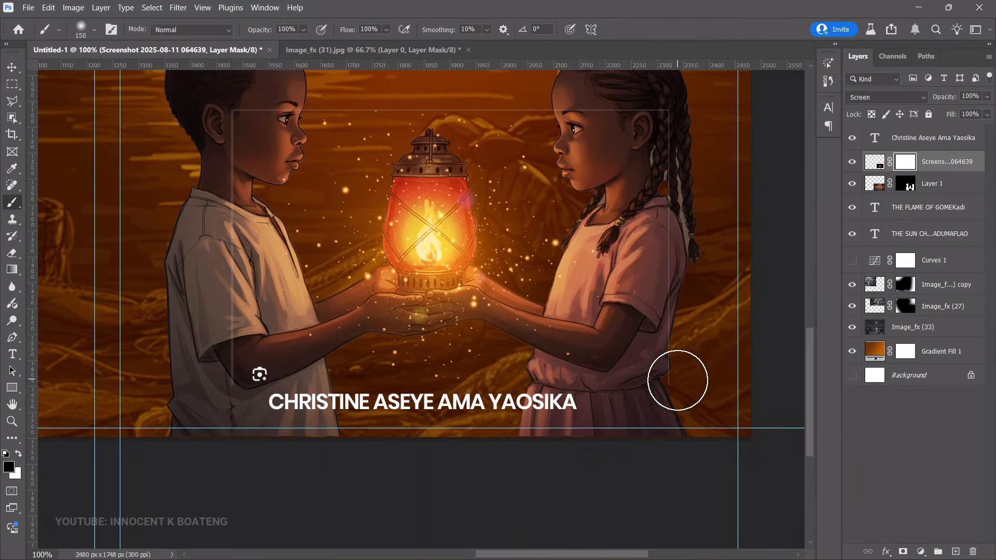
{"action": "mouse_move", "coordinate": [674, 391]}
{"action": "left_mouse_down"}
{"action": "mouse_move", "coordinate": [678, 140]}
{"action": "mouse_move", "coordinate": [234, 345]}
{"action": "left_mouse_up"}
{"action": "left_click_drag", "start_coordinate": [233, 345], "coordinate": [234, 383]}
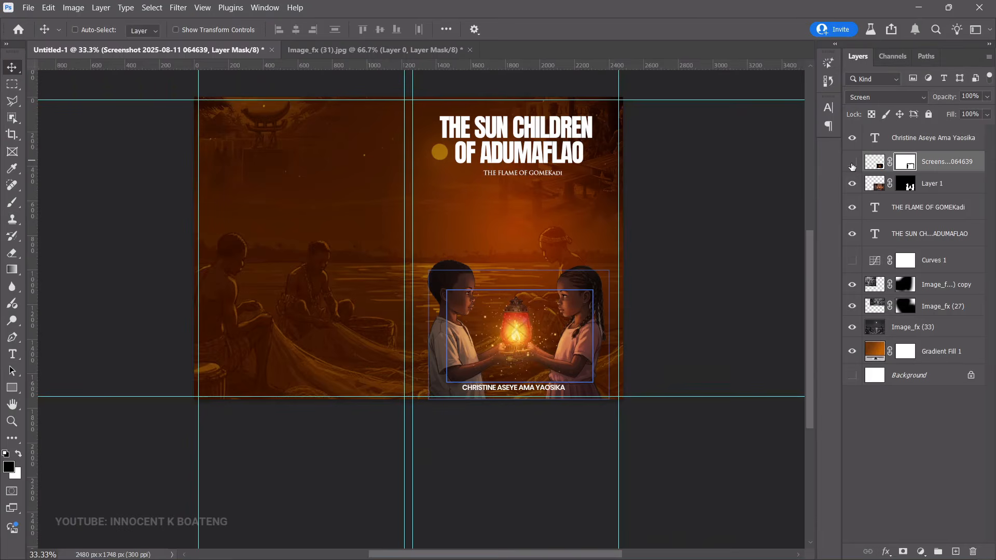
Compare the cover with and without the sparks layer
{"action": "left_click", "coordinate": [852, 162]}
{"action": "left_click", "coordinate": [851, 164]}
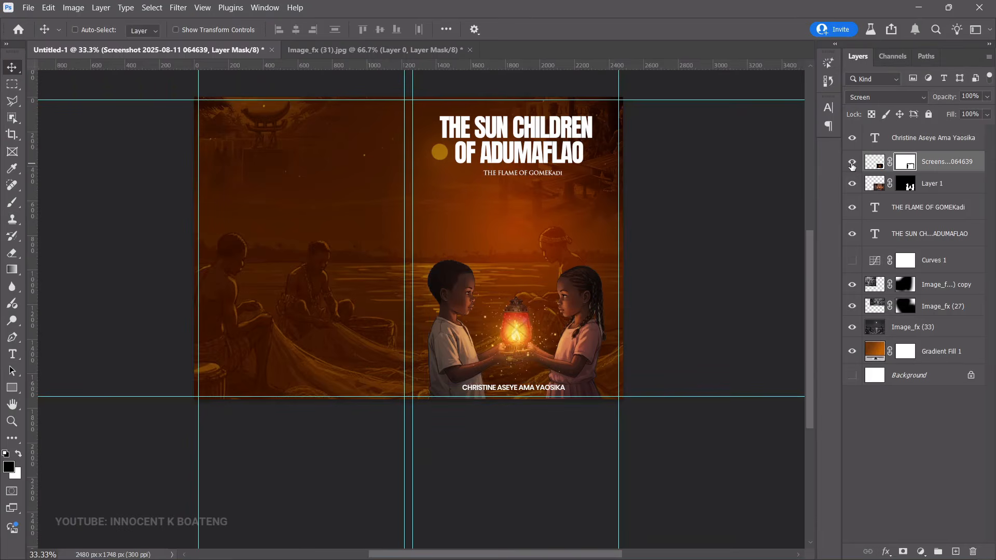
{"action": "left_click", "coordinate": [758, 161], "text": "alt"}
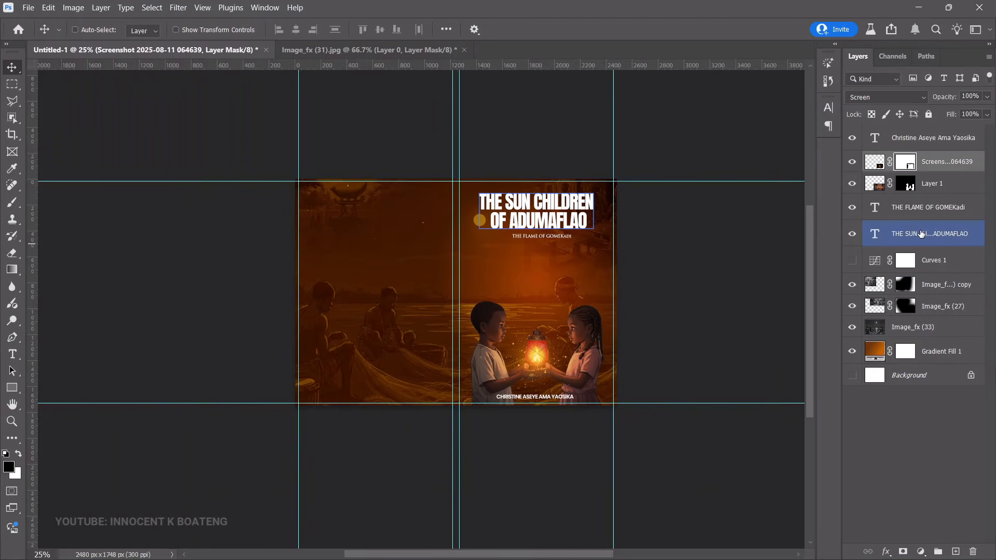
Draw a white rectangle of about 1065 × 1537 px over the back cover, stacked above the author-name layer
{"action": "left_click", "coordinate": [911, 138]}
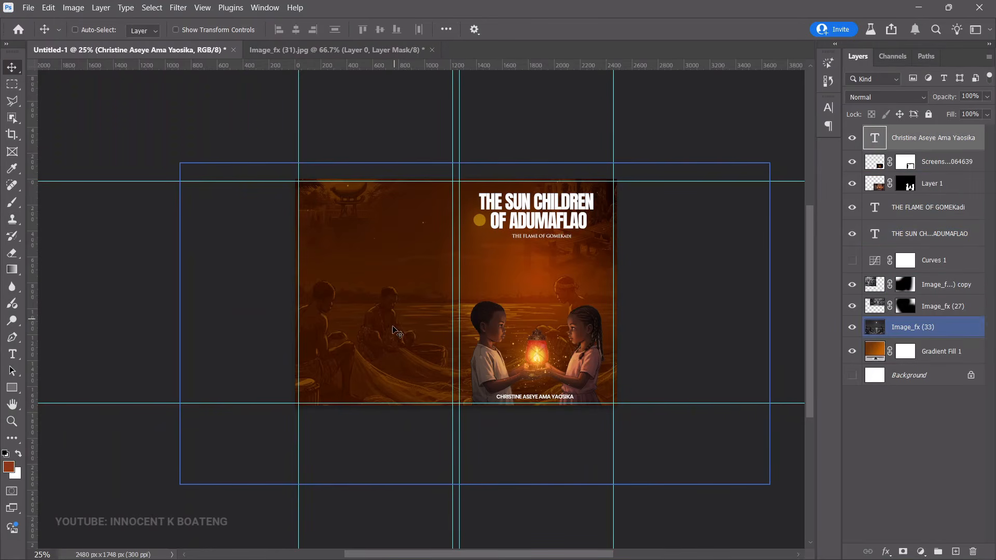
{"action": "scroll", "coordinate": [392, 331], "scroll_direction": "up", "scroll_amount": 1}
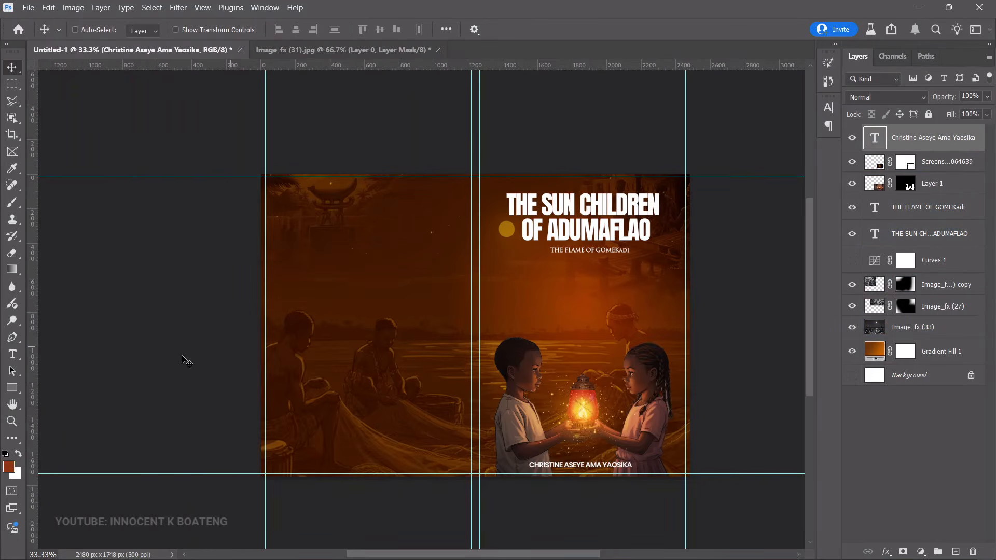
{"action": "left_click", "coordinate": [14, 396]}
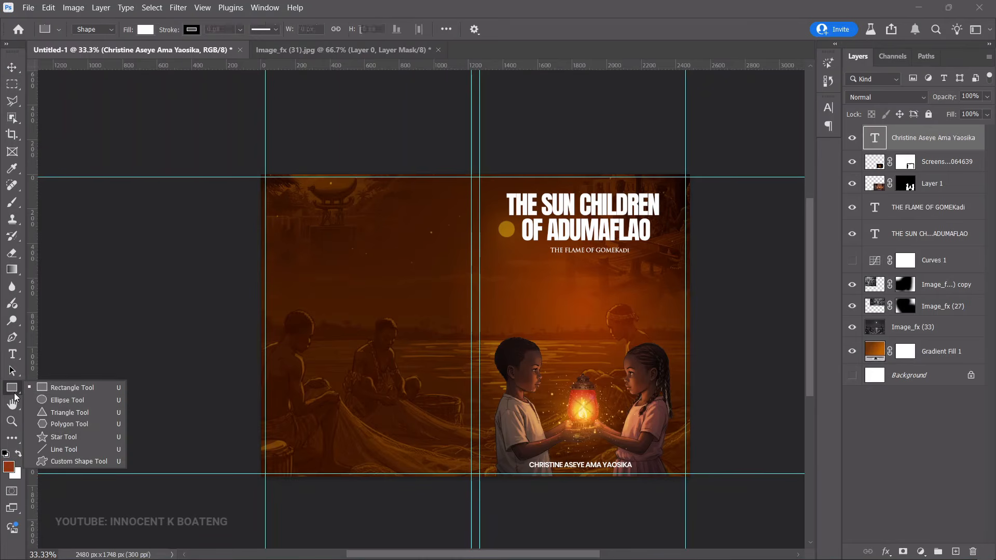
{"action": "left_click", "coordinate": [72, 387]}
{"action": "left_click_drag", "start_coordinate": [278, 196], "coordinate": [461, 462]}
{"action": "key", "text": "v"}
{"action": "left_click", "coordinate": [539, 371], "text": "ctrl"}
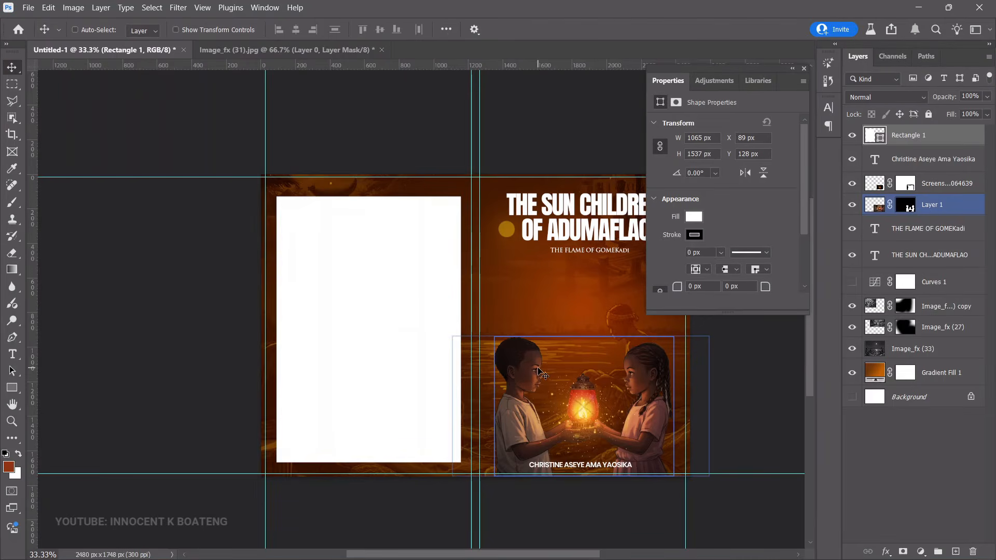
Align the back-cover rectangle to the vertical centre of the canvas and clear the selection
{"action": "key", "text": "ctrl+a"}
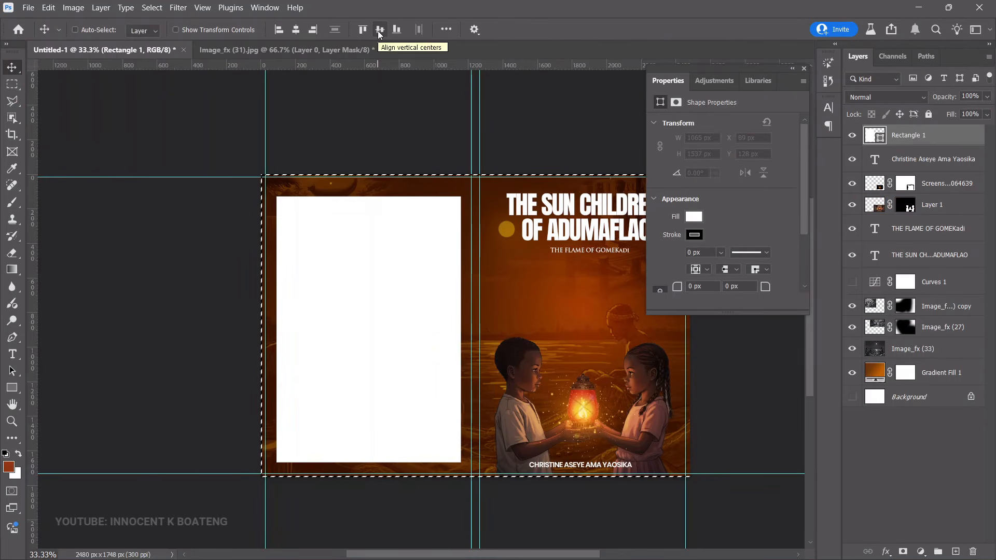
{"action": "left_click", "coordinate": [379, 31]}
{"action": "key", "text": "ctrl+d"}
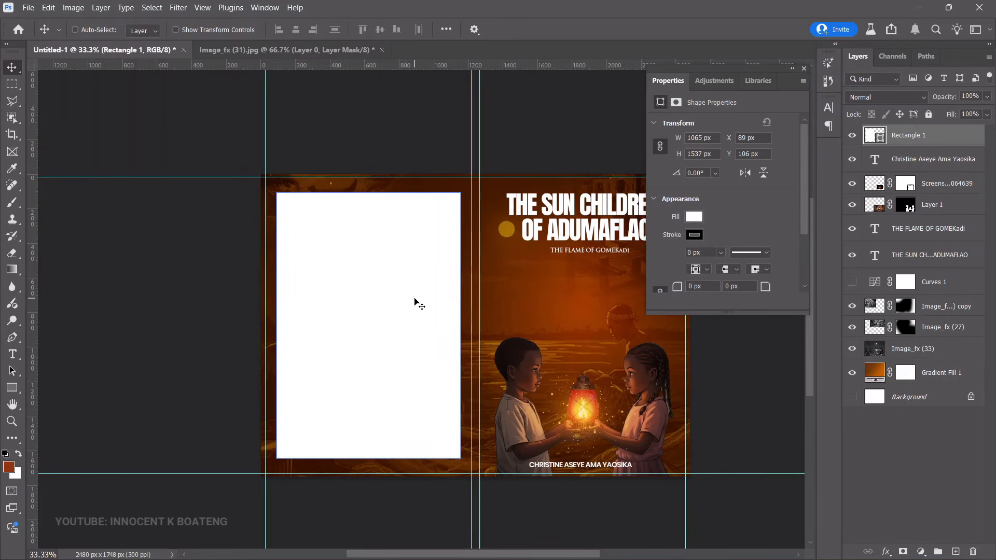
Fill the back-cover rectangle with black and set its opacity to 14%
{"action": "double_click", "coordinate": [875, 135]}
{"action": "left_click_drag", "start_coordinate": [679, 378], "coordinate": [570, 422]}
{"action": "left_click", "coordinate": [889, 223]}
{"action": "left_click_drag", "start_coordinate": [937, 96], "coordinate": [888, 126]}
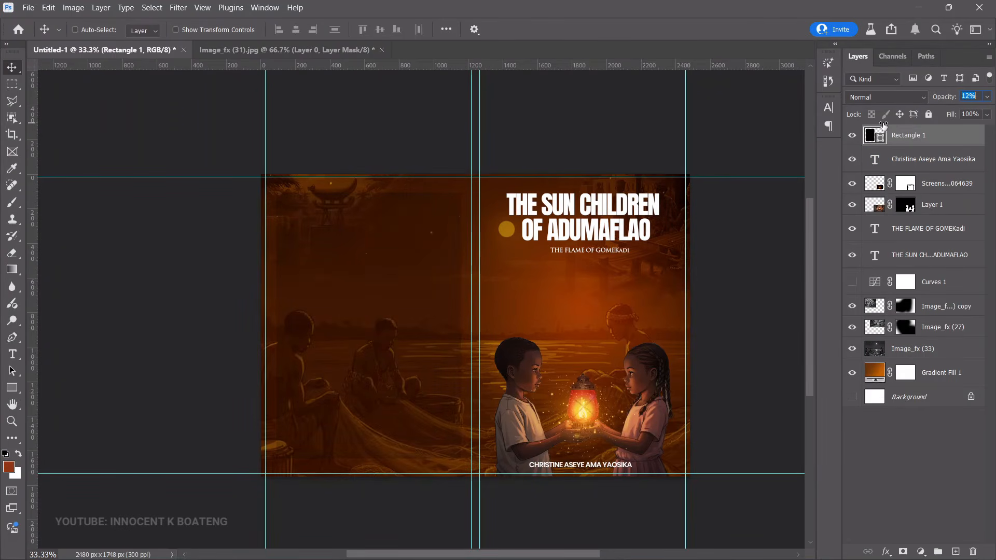
{"action": "left_click_drag", "start_coordinate": [884, 126], "coordinate": [885, 144]}
Add the heading ABOUT THE BOOK in white near the upper part of the back-cover panel
{"action": "key", "text": "ctrl+space"}
{"action": "left_click", "coordinate": [405, 358], "text": "ctrl"}
{"action": "key", "text": "ctrl+alt+space"}
{"action": "left_click", "coordinate": [416, 351], "text": "ctrl+alt"}
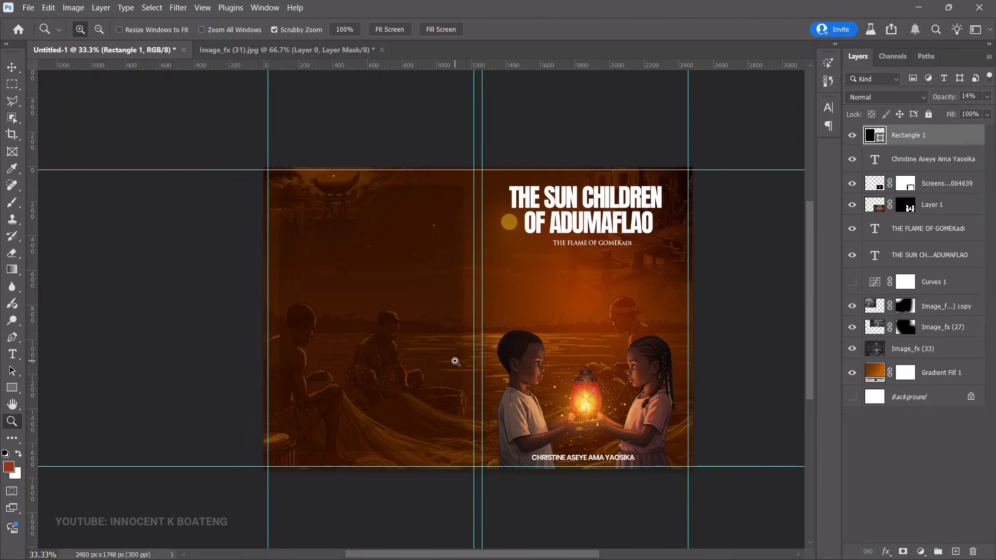
{"action": "scroll", "coordinate": [467, 336], "scroll_direction": "up", "scroll_amount": 1}
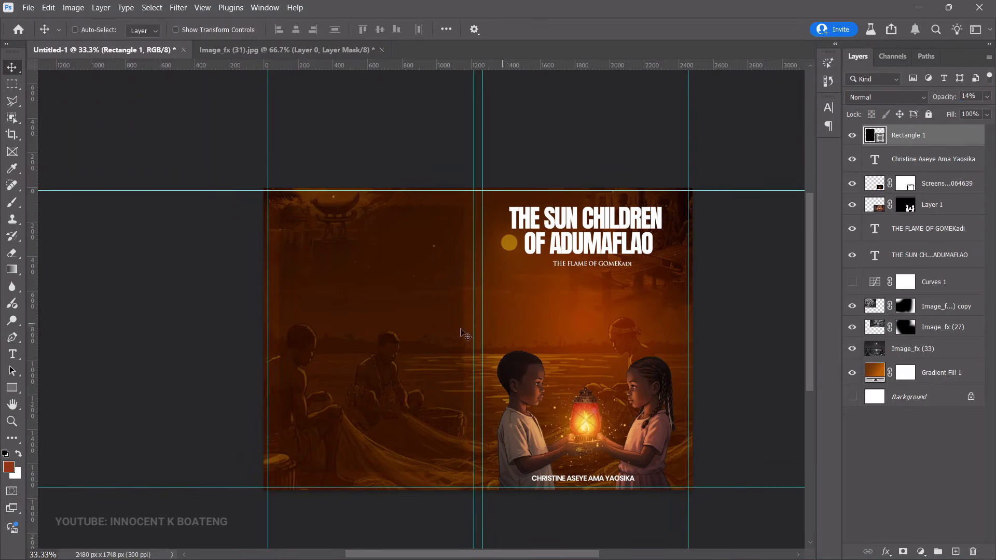
{"action": "key", "text": "t"}
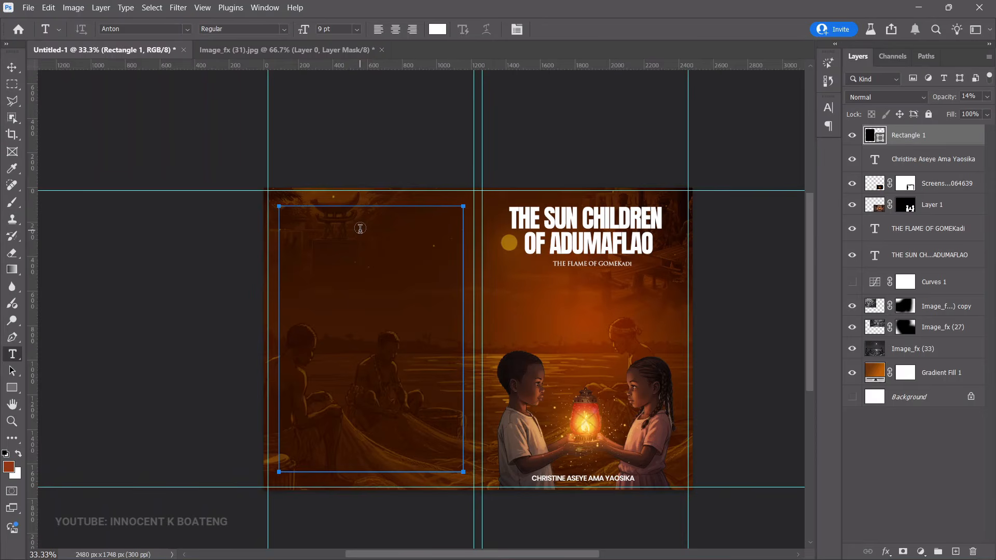
{"action": "key", "text": "x"}
{"action": "scroll", "coordinate": [360, 228], "scroll_direction": "up", "scroll_amount": 2}
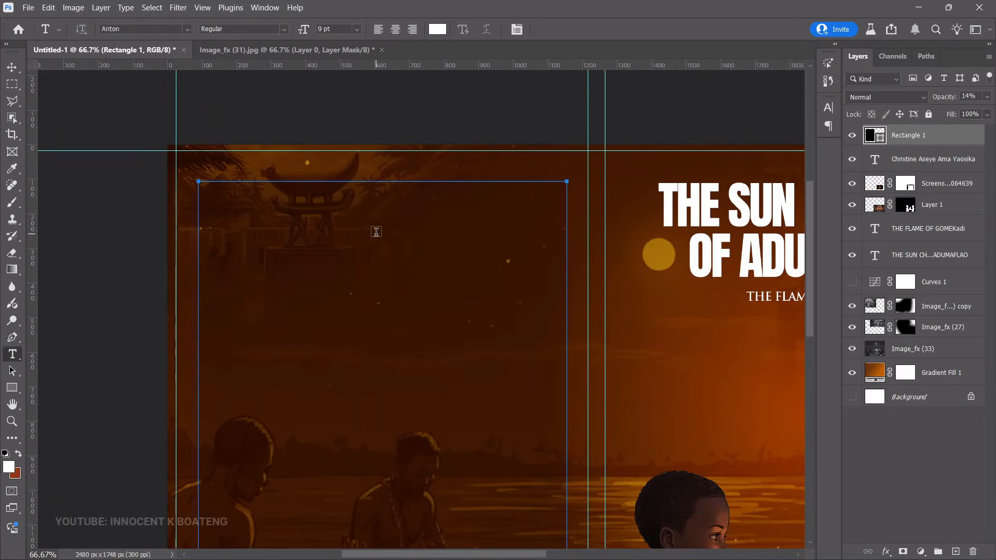
{"action": "left_click", "coordinate": [326, 210]}
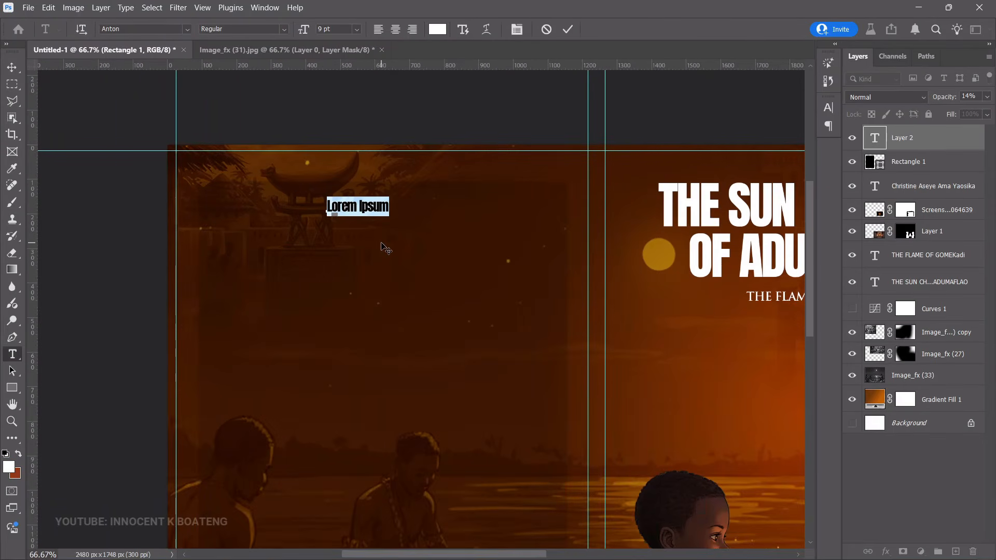
{"action": "type", "text": "ABOUT THE BOOK"}
{"action": "left_click", "coordinate": [11, 67]}
Scale the ABOUT THE BOOK heading up to about 21.31 pt
{"action": "key", "text": "ctrl+t"}
{"action": "key", "text": "ctrl+minus"}
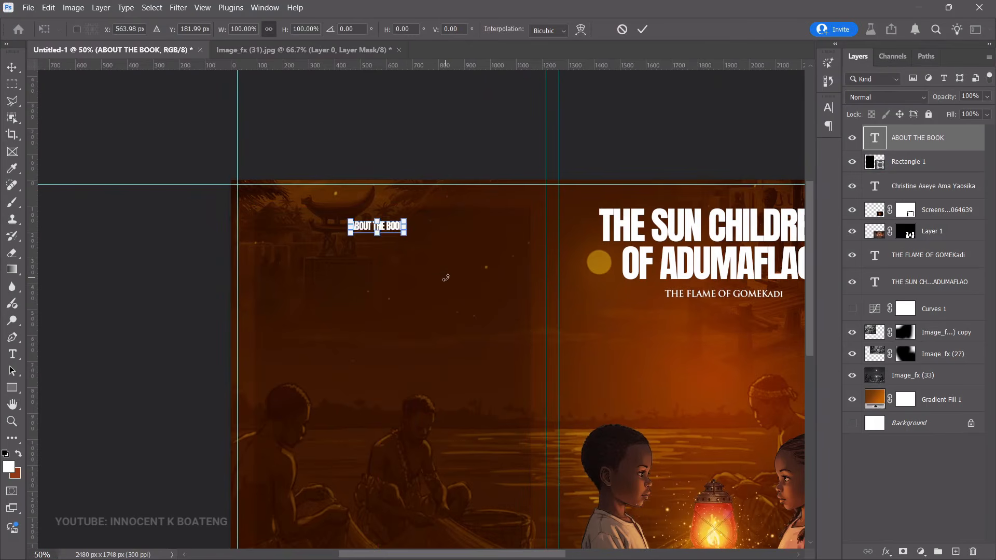
{"action": "left_click_drag", "start_coordinate": [406, 234], "coordinate": [422, 253]}
{"action": "key", "text": "Return"}
Change the ABOUT THE BOOK heading's font to Poppins Medium
{"action": "key", "text": "z"}
{"action": "left_click", "coordinate": [482, 350]}
{"action": "key", "text": "t"}
{"action": "left_click", "coordinate": [133, 29]}
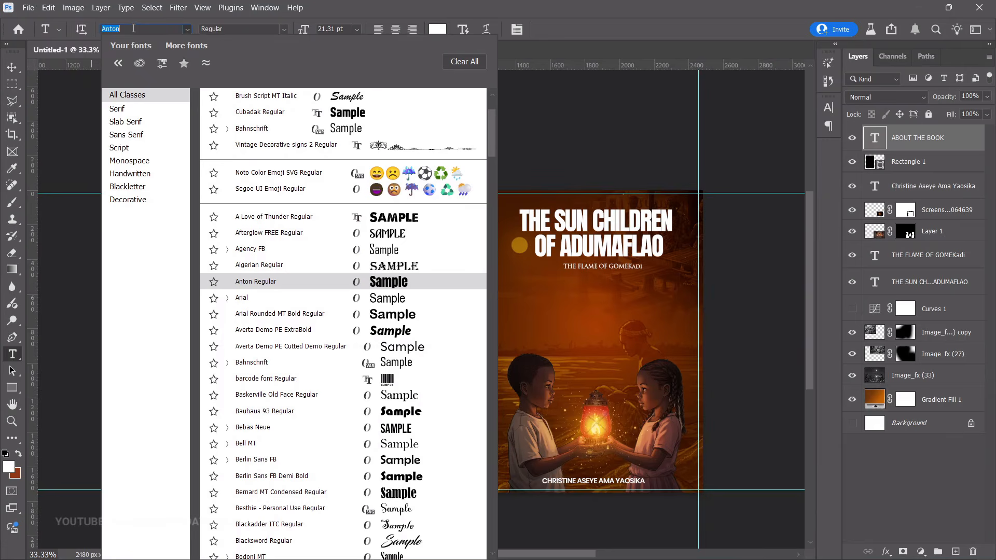
{"action": "type", "text": "poppin"}
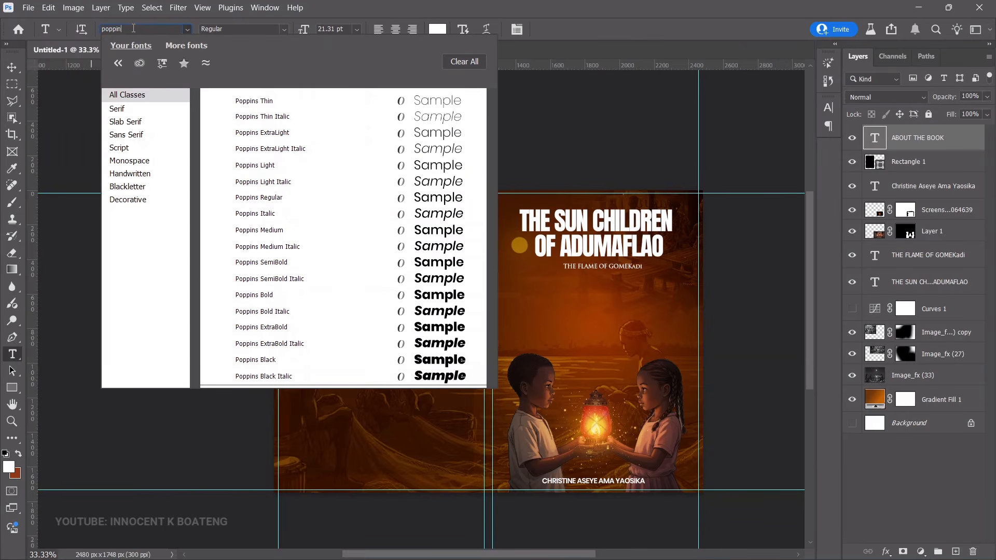
{"action": "left_click", "coordinate": [284, 229]}
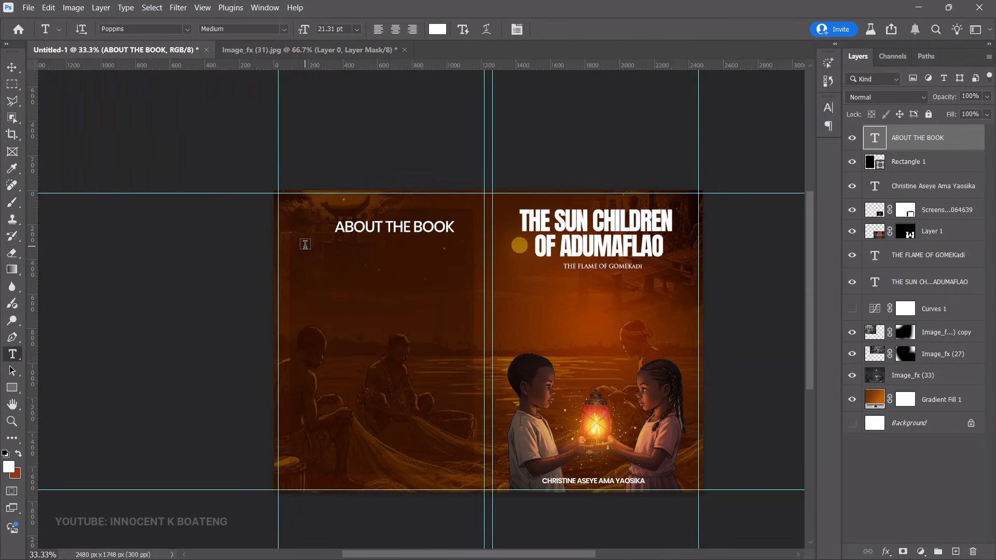
Add a paragraph text box below the ABOUT THE BOOK heading, paste the book description and set it to 8 pt
{"action": "left_click_drag", "start_coordinate": [302, 245], "coordinate": [466, 464]}
{"action": "key", "text": "ctrl+v"}
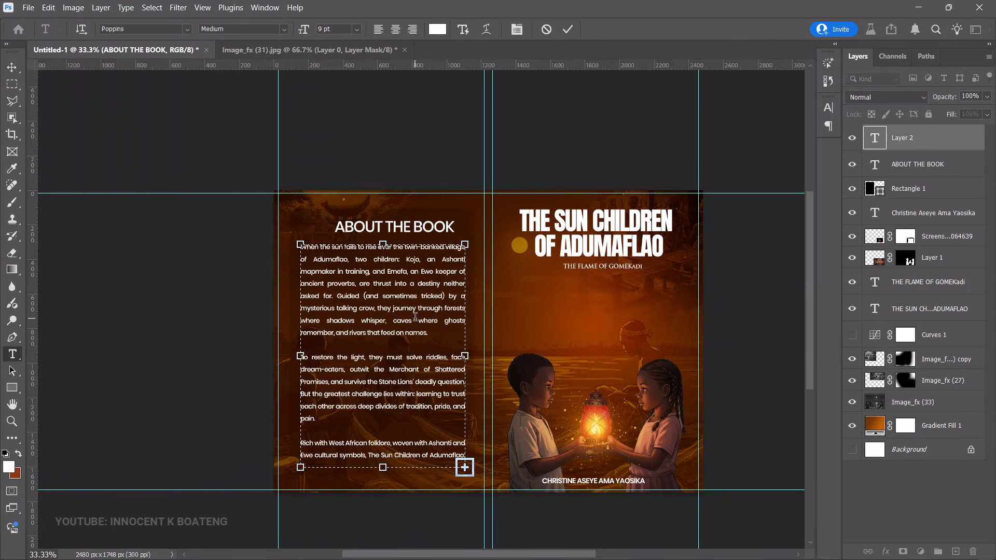
{"action": "key", "text": "ctrl+a"}
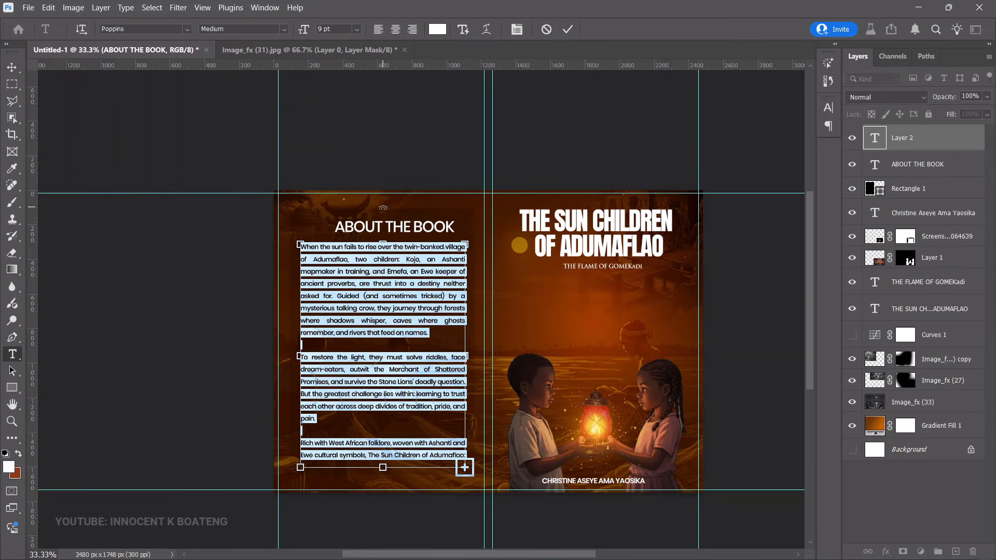
{"action": "left_click_drag", "start_coordinate": [307, 30], "coordinate": [306, 29]}
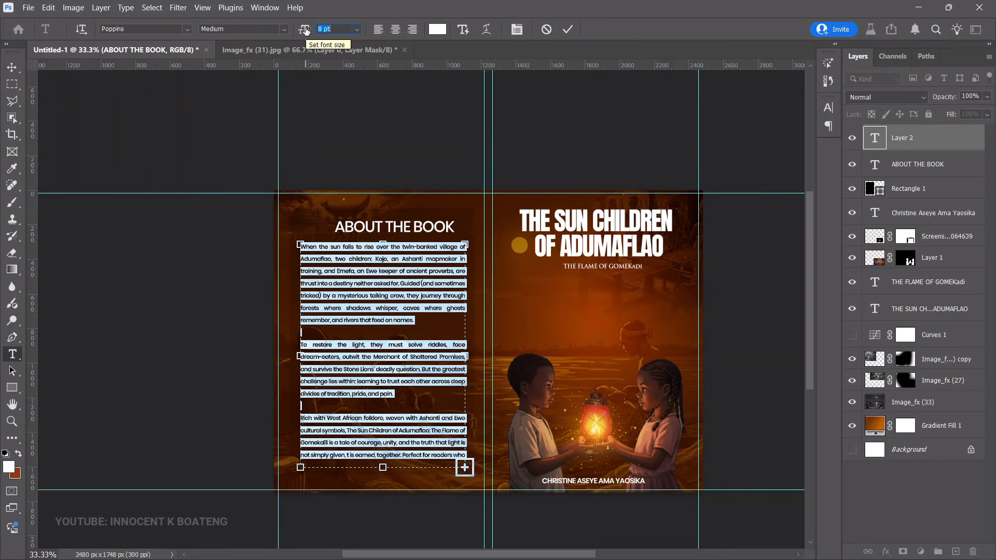
{"action": "left_click", "coordinate": [306, 30]}
{"action": "left_click", "coordinate": [11, 67]}
Nudge the description to the right and adjust the lower edge of its text frame so the whole text fits
{"action": "key", "text": "ctrl+plus"}
{"action": "left_click_drag", "start_coordinate": [395, 341], "coordinate": [409, 291]}
{"action": "key", "text": "Right"}
{"action": "key", "text": "Right"}
{"action": "double_click", "coordinate": [414, 294]}
{"action": "left_click_drag", "start_coordinate": [377, 488], "coordinate": [376, 478]}
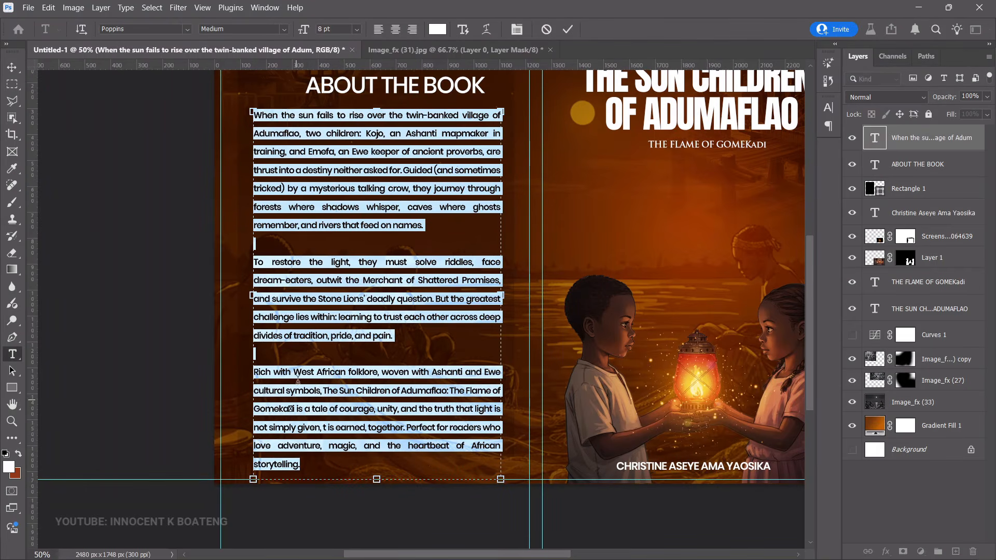
Set the description's font size to 7.5 pt
{"action": "left_click", "coordinate": [300, 29]}
{"action": "type", "text": "7.5"}
{"action": "key", "text": "Return"}
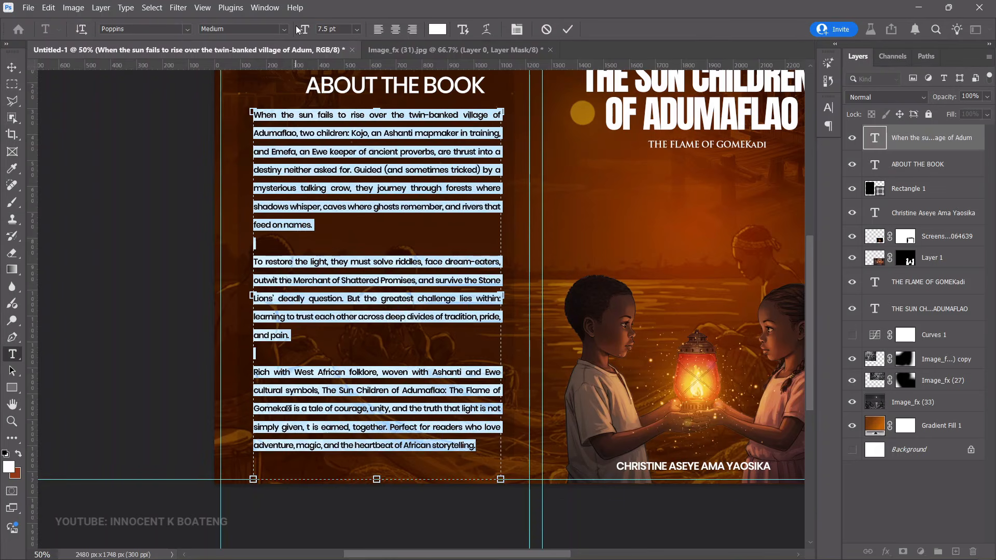
{"action": "scroll", "coordinate": [407, 340], "scroll_direction": "up", "scroll_amount": 1}
{"action": "left_click", "coordinate": [16, 70]}
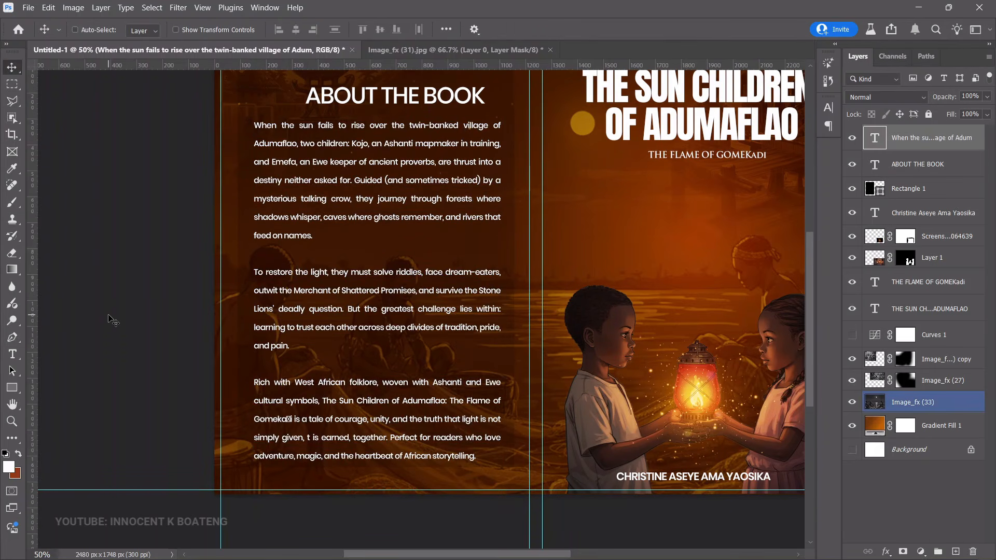
Nudge the description slightly upward toward the ABOUT THE BOOK heading
{"action": "key", "text": "Up"}
{"action": "key", "text": "Up"}
{"action": "key", "text": "Up"}
{"action": "key", "text": "Up"}
{"action": "key", "text": "Up"}
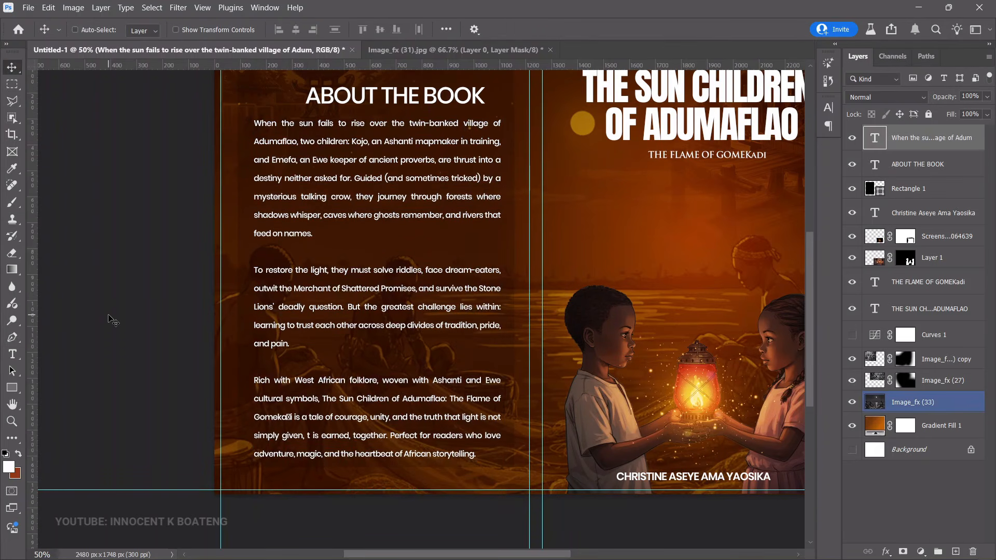
Change the ABOUT THE BOOK heading's font to Anton
{"action": "scroll", "coordinate": [406, 144], "scroll_direction": "up", "scroll_amount": 1}
{"action": "left_click", "coordinate": [405, 144], "text": "ctrl"}
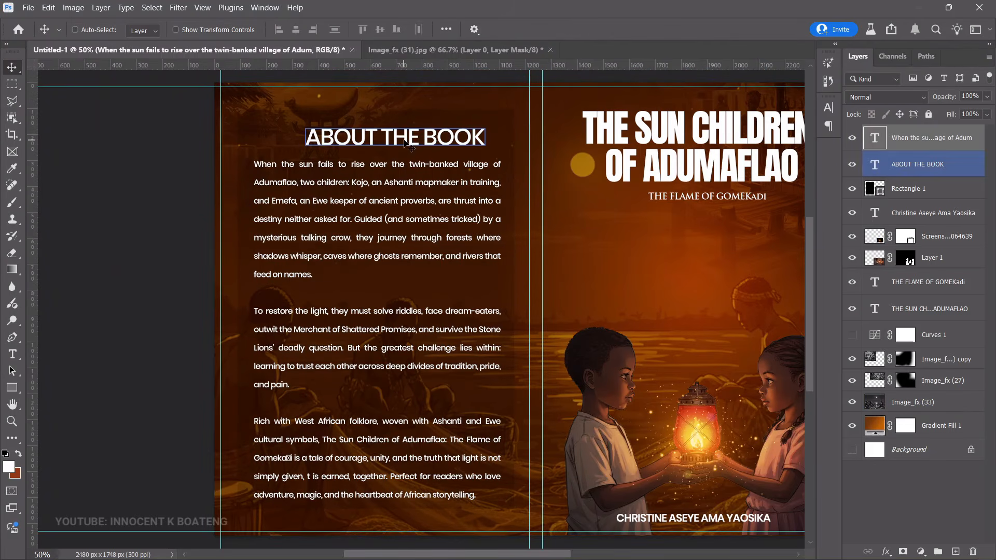
{"action": "double_click", "coordinate": [405, 141]}
{"action": "left_click", "coordinate": [168, 27]}
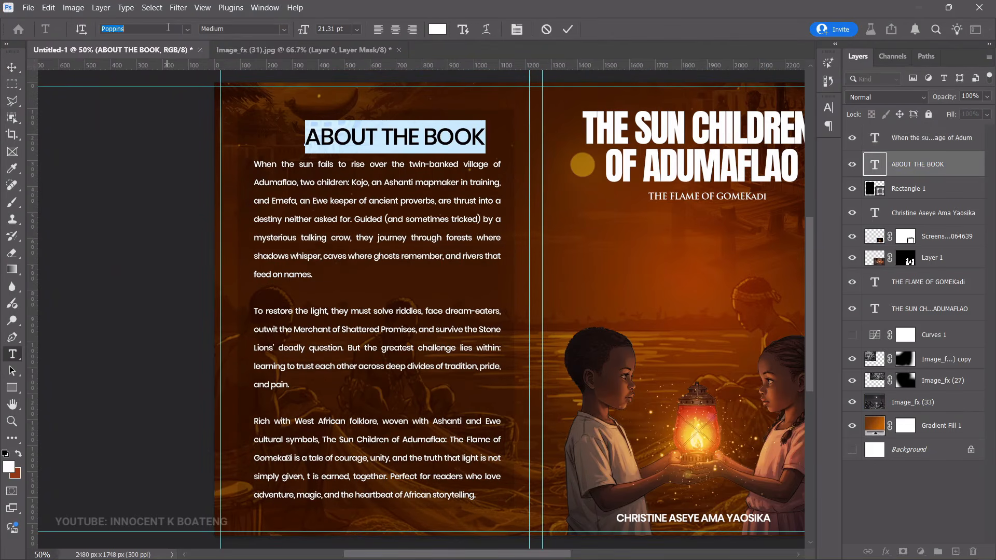
{"action": "type", "text": "anton"}
{"action": "key", "text": "Return"}
{"action": "key", "text": "ctrl+Return"}
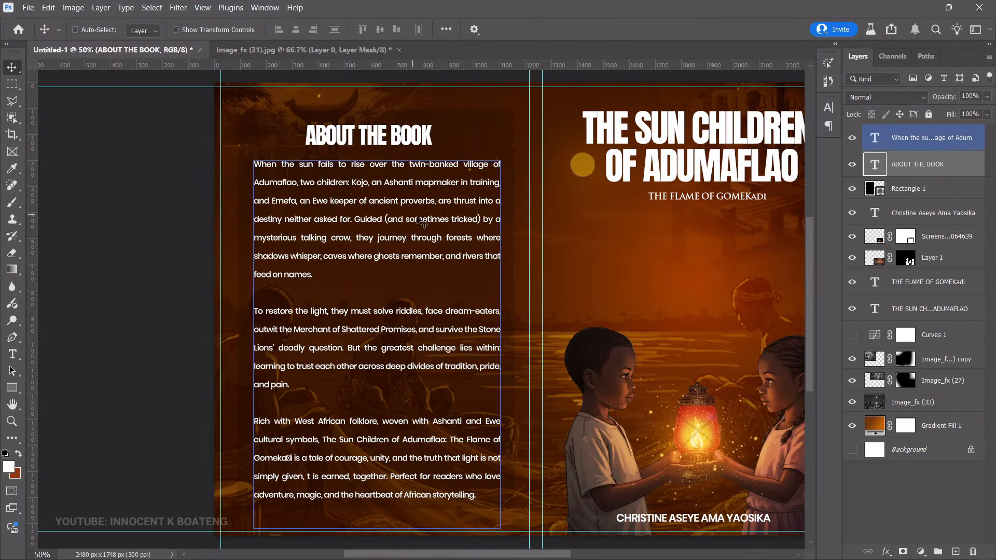
Try last-line centred and last-line right justification on the description, and return it to last-line left justification
{"action": "double_click", "coordinate": [427, 178]}
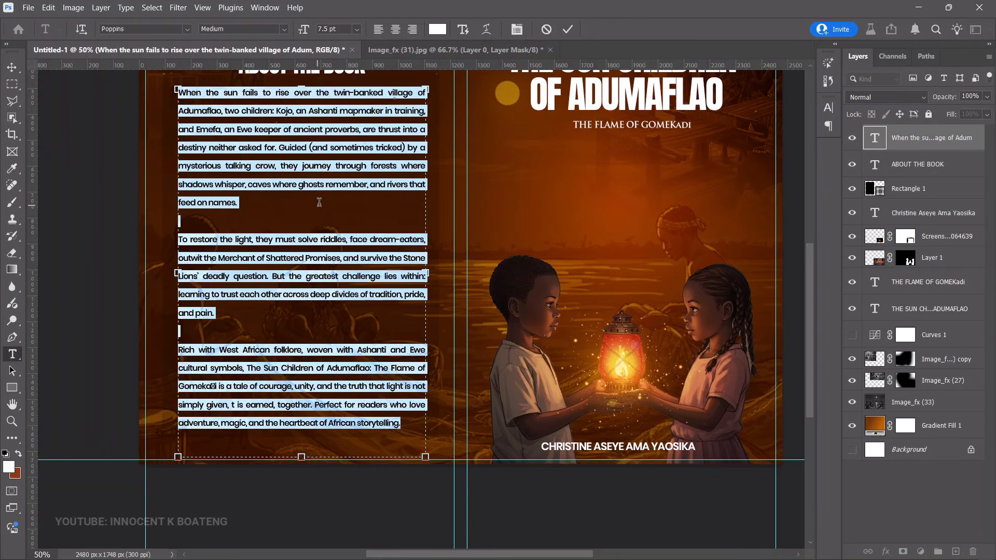
{"action": "left_click", "coordinate": [513, 33]}
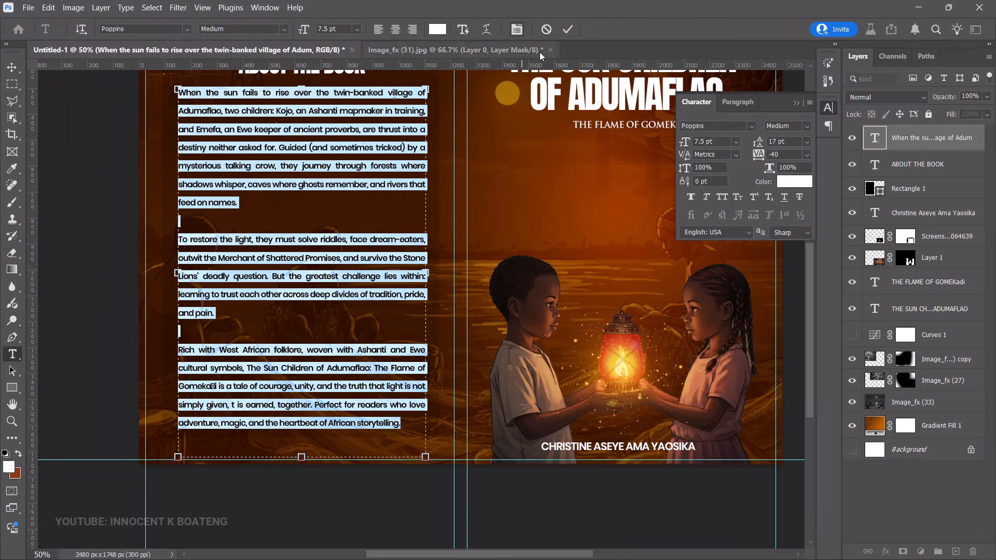
{"action": "left_click", "coordinate": [735, 101]}
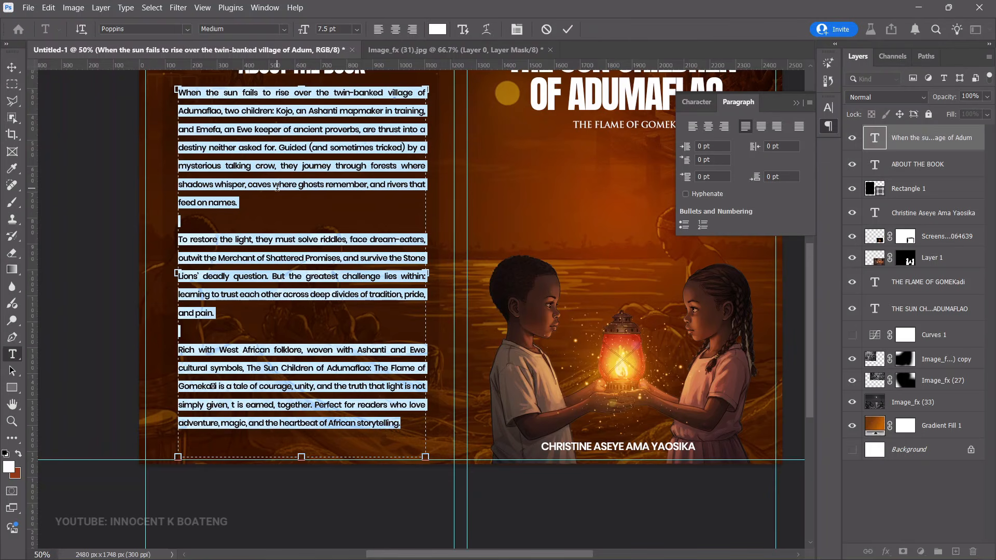
{"action": "scroll", "coordinate": [277, 187], "scroll_direction": "up", "scroll_amount": 2}
{"action": "scroll", "coordinate": [310, 212], "scroll_direction": "down", "scroll_amount": 2}
{"action": "left_click", "coordinate": [761, 127]}
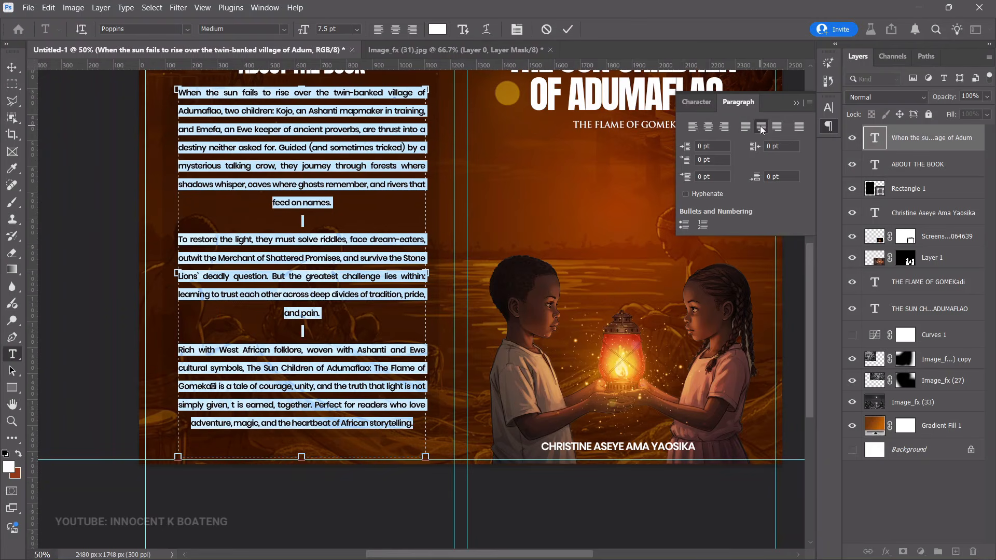
{"action": "left_click", "coordinate": [779, 125]}
{"action": "left_click", "coordinate": [746, 130]}
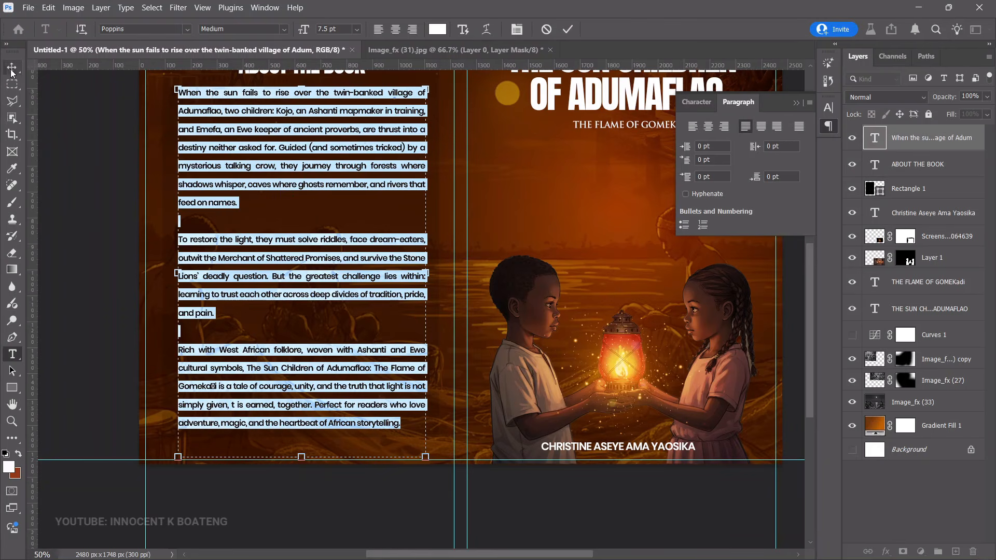
{"action": "left_click", "coordinate": [11, 67]}
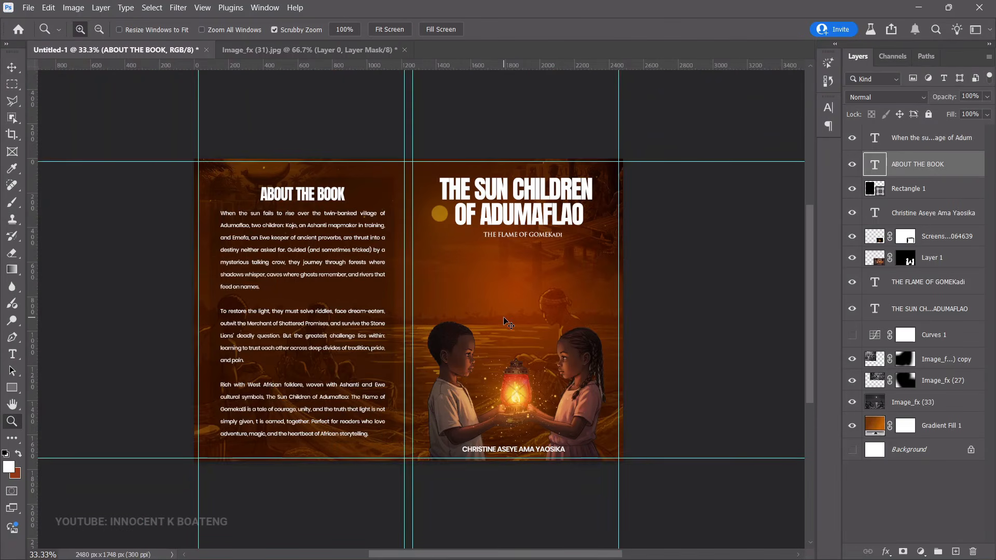
Preview the whole cover with the guides hidden, and show the guides again
{"action": "key", "text": "ctrl+;"}
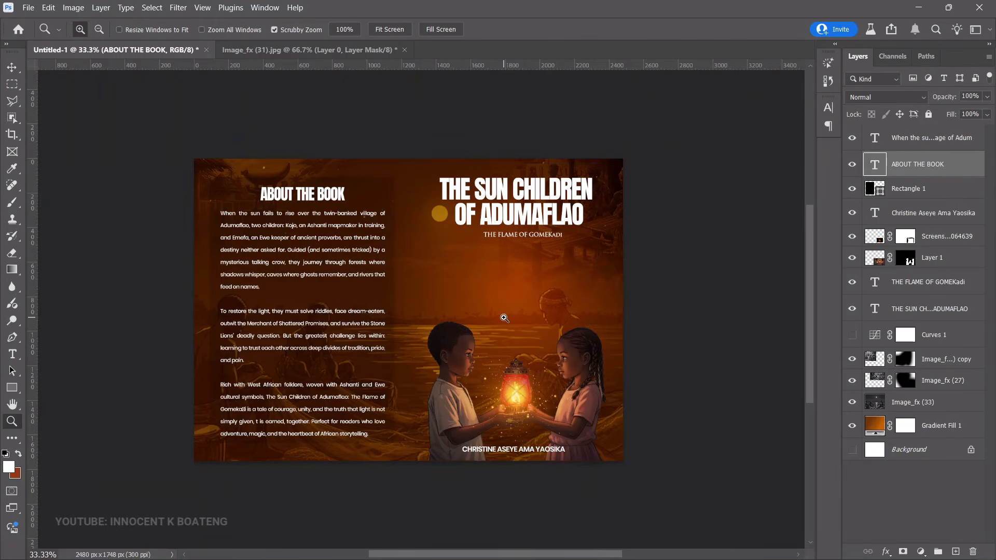
{"action": "key", "text": "ctrl+;"}
Try a Hue/Saturation adjustment layer with hue +13 above the Image_fx (27) copy layer, and undo it
{"action": "left_click", "coordinate": [934, 359]}
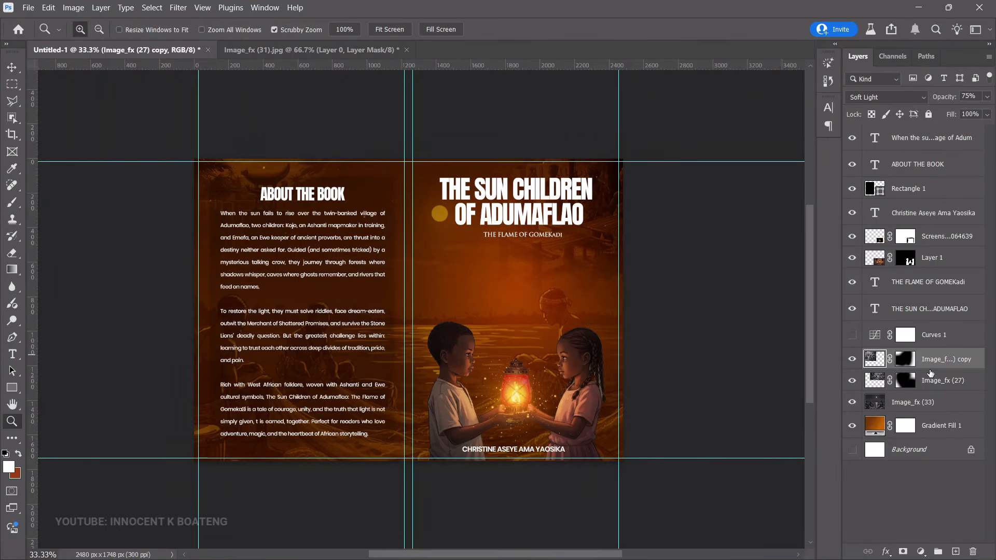
{"action": "left_click", "coordinate": [920, 551]}
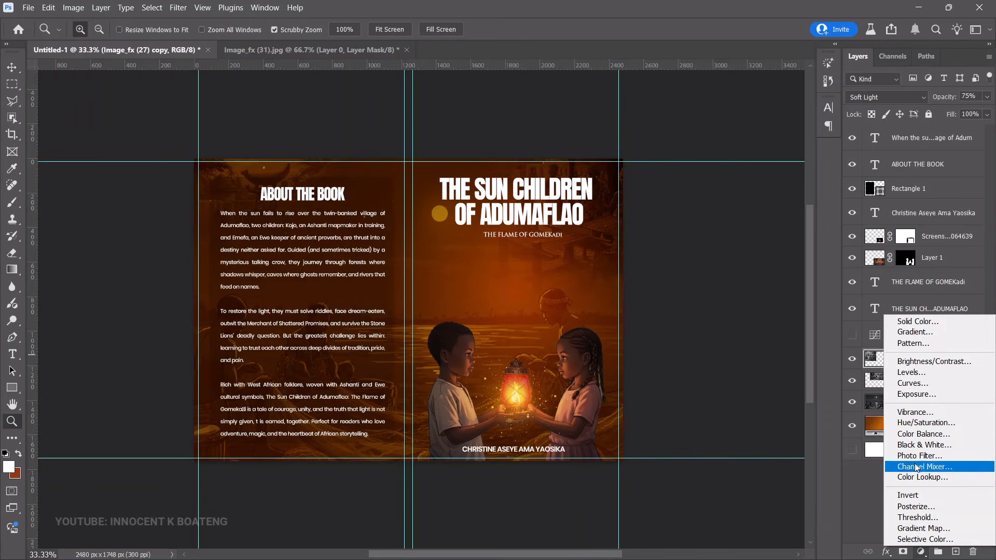
{"action": "left_click", "coordinate": [914, 422]}
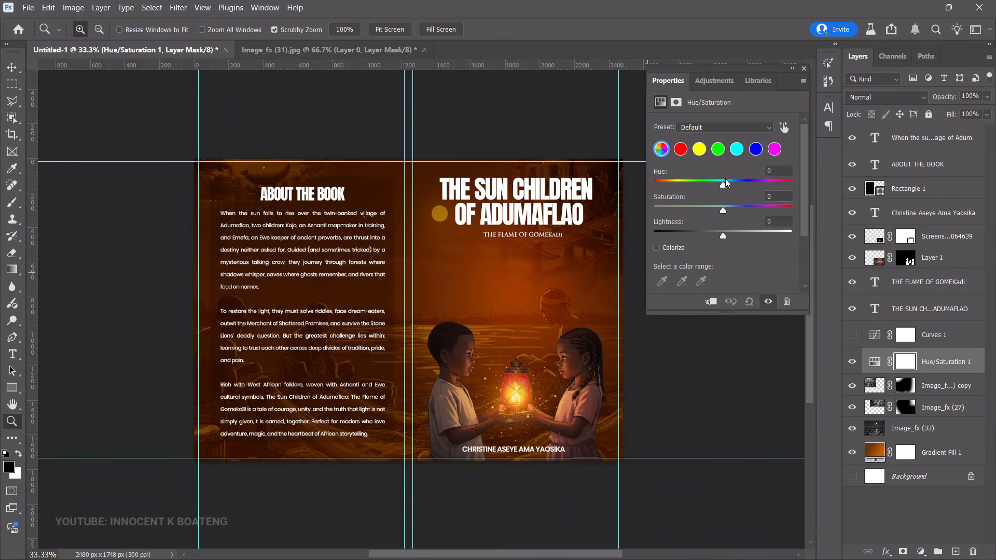
{"action": "mouse_move", "coordinate": [726, 183]}
{"action": "left_mouse_down"}
{"action": "mouse_move", "coordinate": [745, 186]}
{"action": "mouse_move", "coordinate": [661, 186]}
{"action": "mouse_move", "coordinate": [724, 187]}
{"action": "left_mouse_up"}
{"action": "mouse_move", "coordinate": [721, 182]}
{"action": "left_mouse_down"}
{"action": "mouse_move", "coordinate": [710, 182]}
{"action": "mouse_move", "coordinate": [728, 188]}
{"action": "left_mouse_up"}
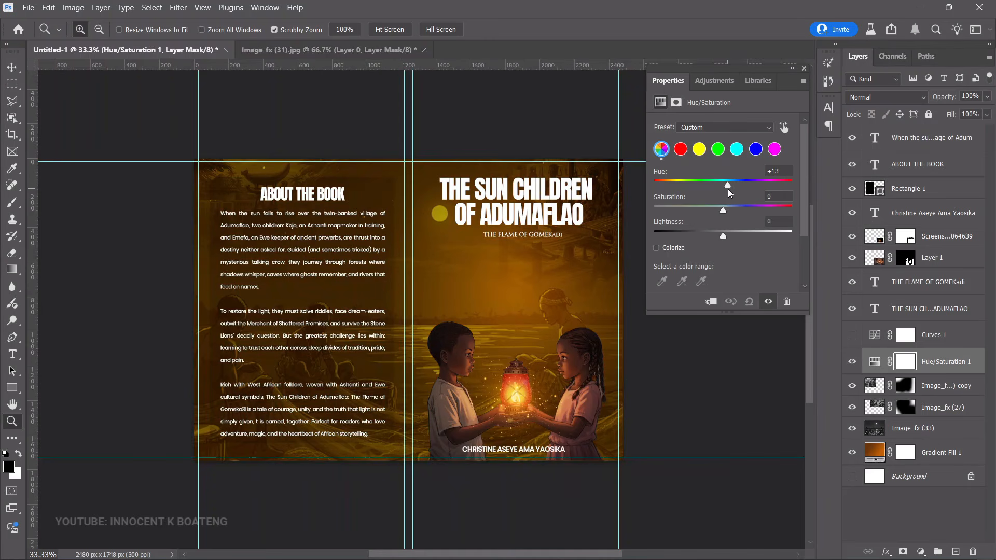
{"action": "key", "text": "ctrl+z"}
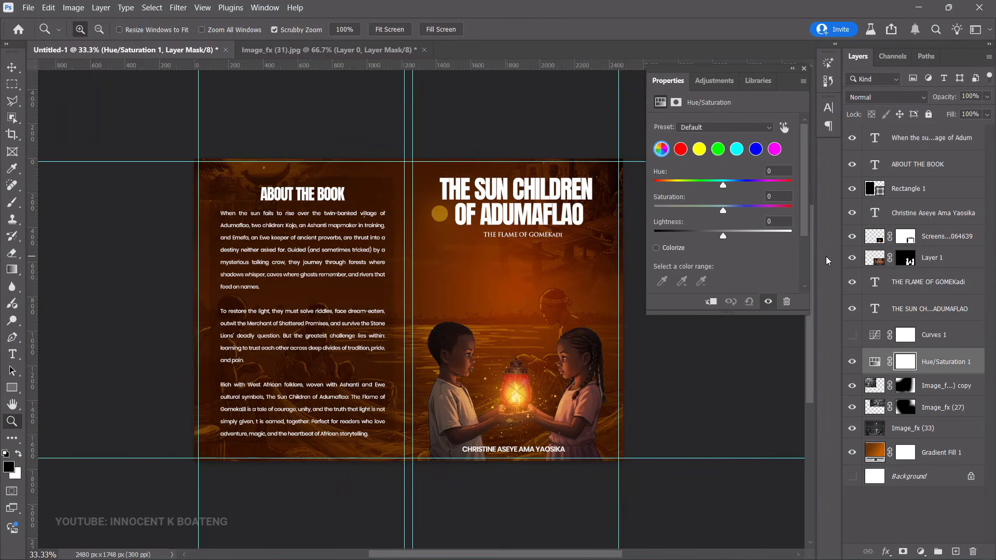
{"action": "key", "text": "ctrl+z"}
{"action": "left_click", "coordinate": [803, 68]}
{"action": "left_click", "coordinate": [508, 342]}
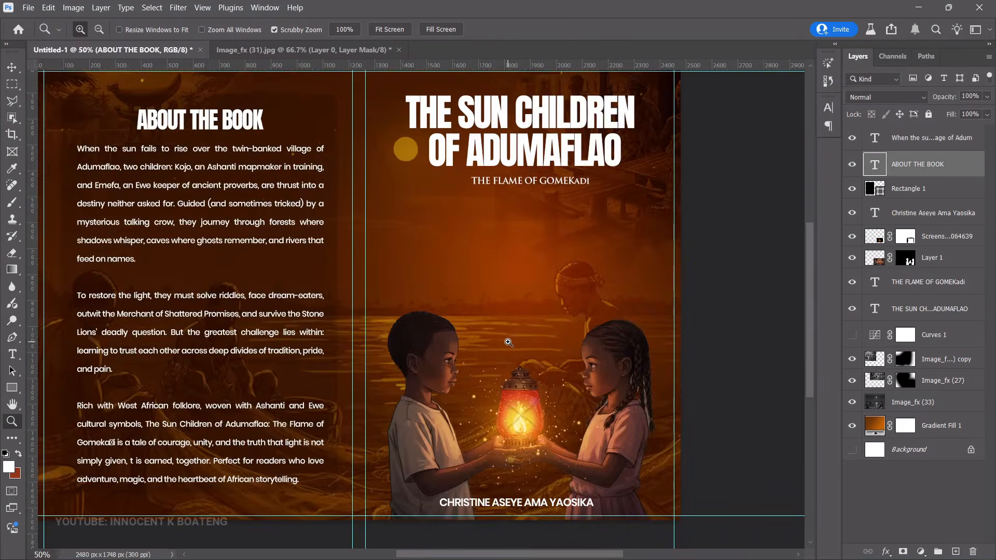
{"action": "left_click", "coordinate": [541, 351], "text": "alt"}
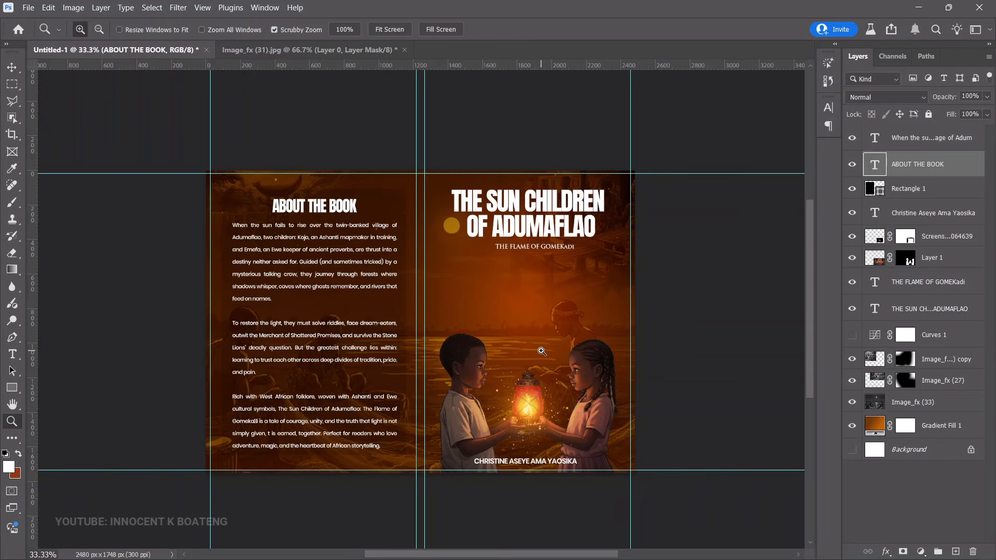
{"action": "key", "text": "v"}
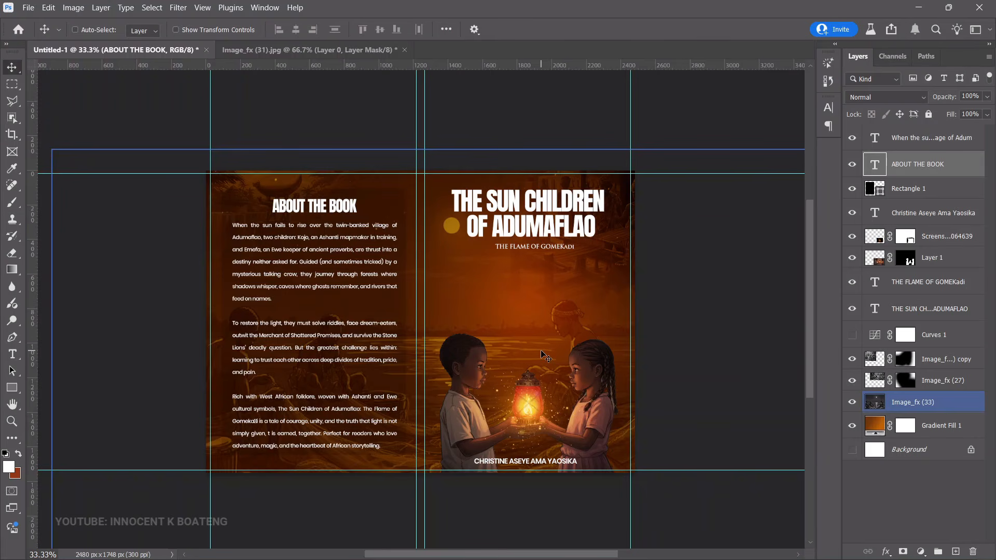